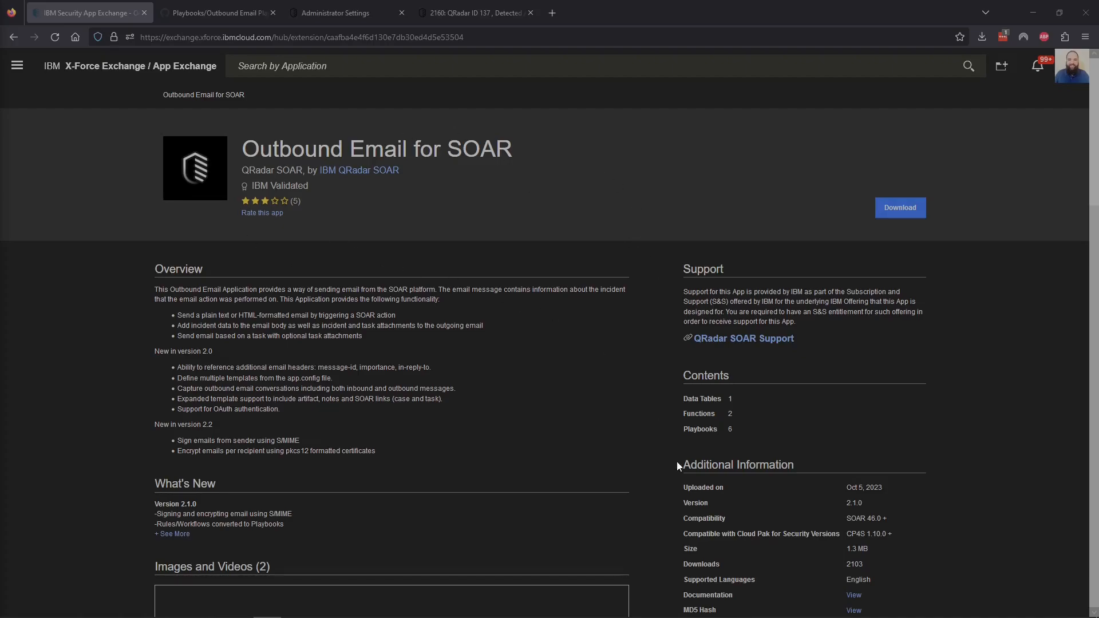
Step: Confirm Outbound Email for SOAR is version 2.1.0, then go to the Outbound Email Playbooks folder
{"action": "left_click_drag", "start_coordinate": [846, 503], "coordinate": [859, 503]}
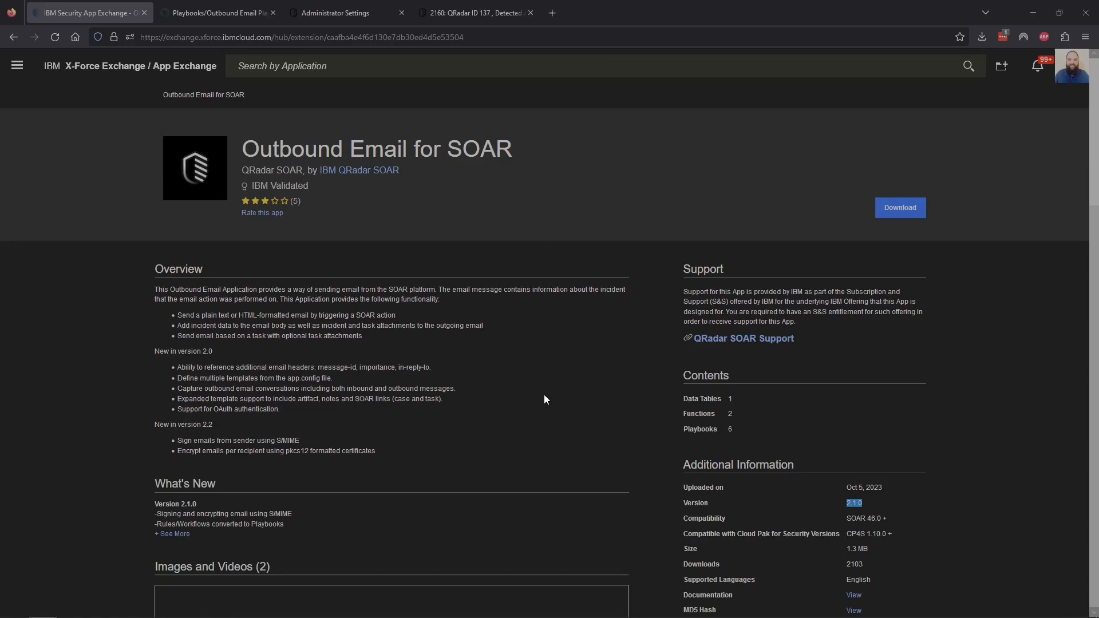
{"action": "left_click", "coordinate": [211, 10]}
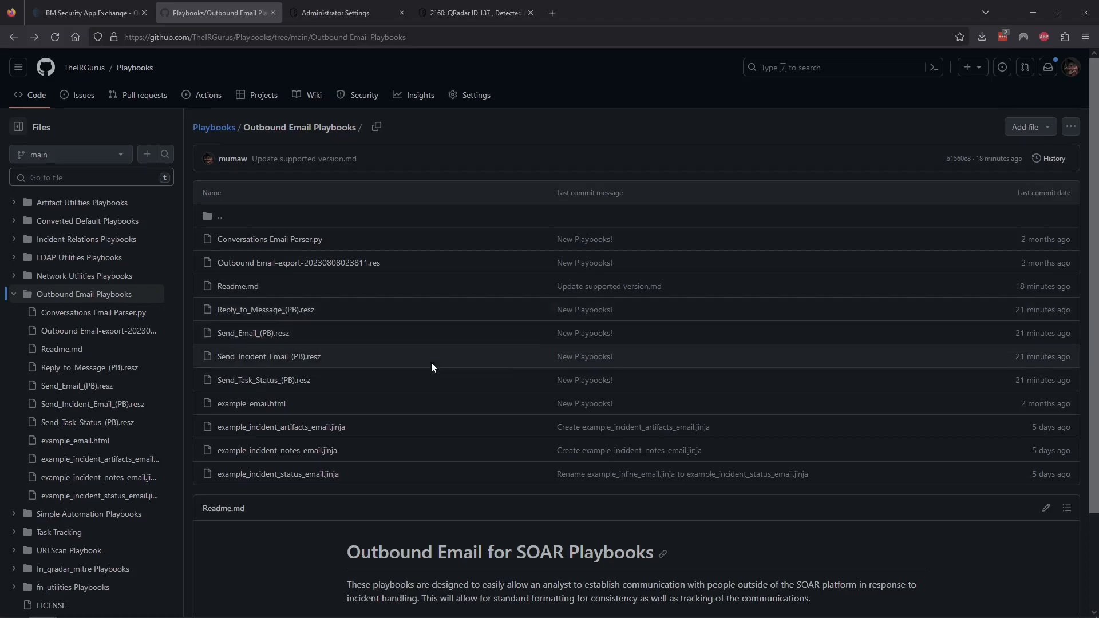
Step: Scroll down to the playbooks Readme to review its integration dependencies
{"action": "scroll", "coordinate": [433, 366], "scroll_direction": "down", "scroll_amount": 2}
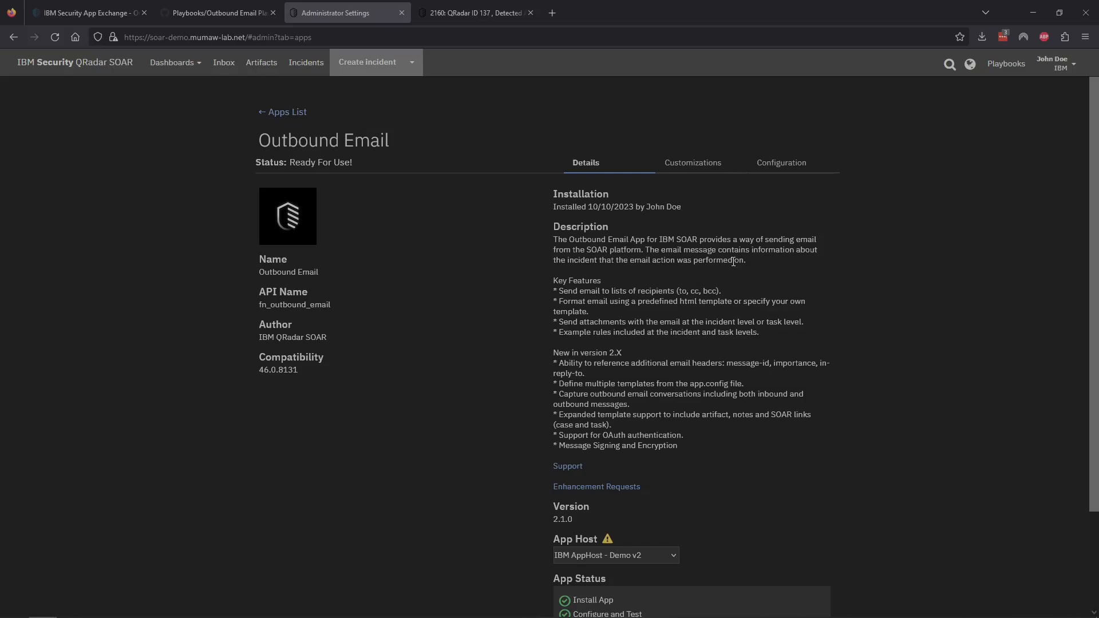
Step: View the Outbound Email app's Configuration files, then go back to the GitHub playbooks folder
{"action": "left_click", "coordinate": [785, 165]}
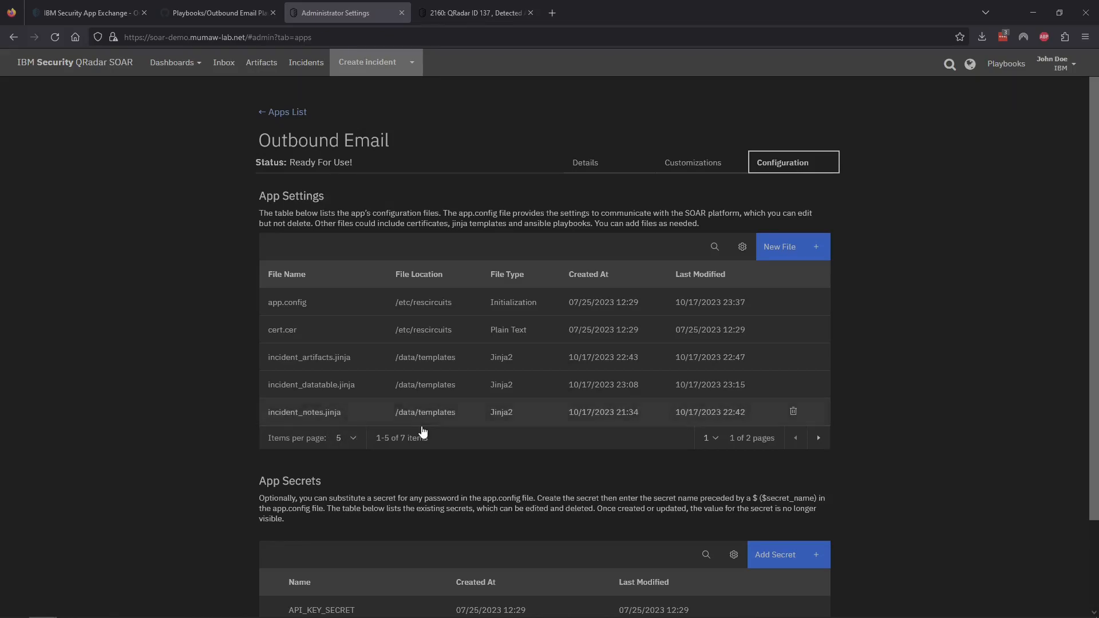
{"action": "left_click", "coordinate": [211, 14]}
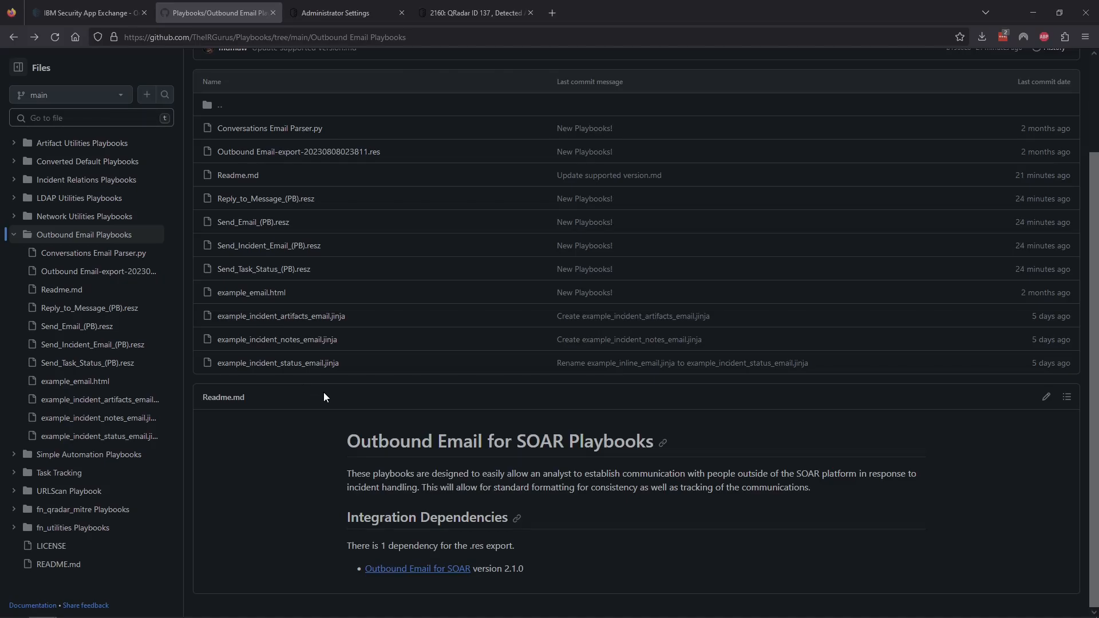
Step: Open example_incident_status_email.jinja, highlight the get_row macro at line 305, and list label references
{"action": "left_click", "coordinate": [286, 366]}
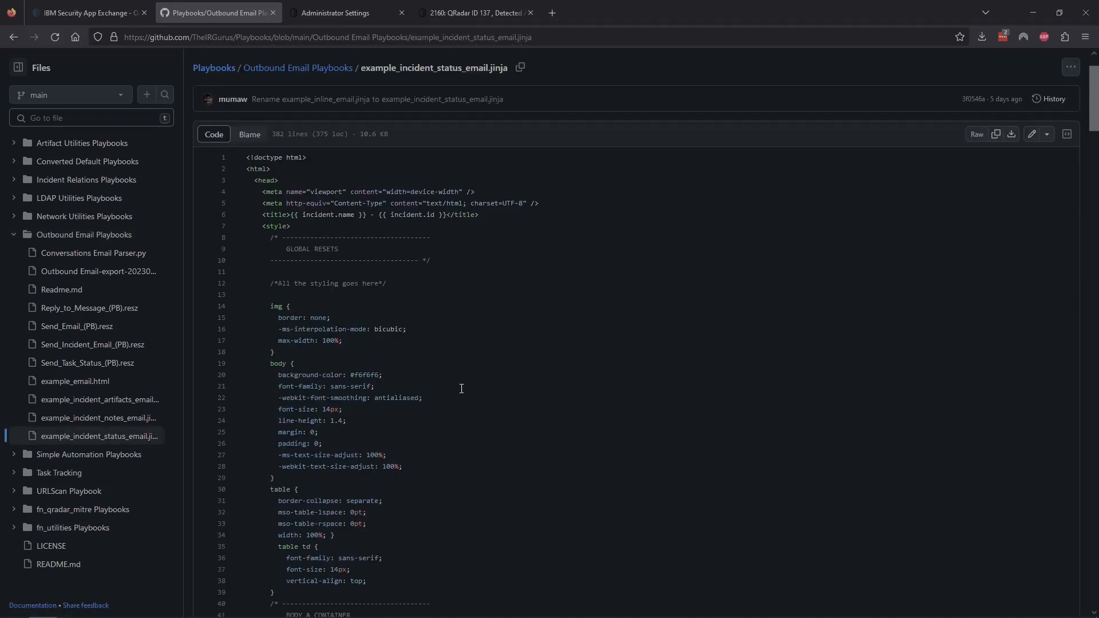
{"action": "scroll", "coordinate": [461, 389], "scroll_direction": "down", "scroll_amount": 9}
{"action": "scroll", "coordinate": [462, 389], "scroll_direction": "down", "scroll_amount": 20}
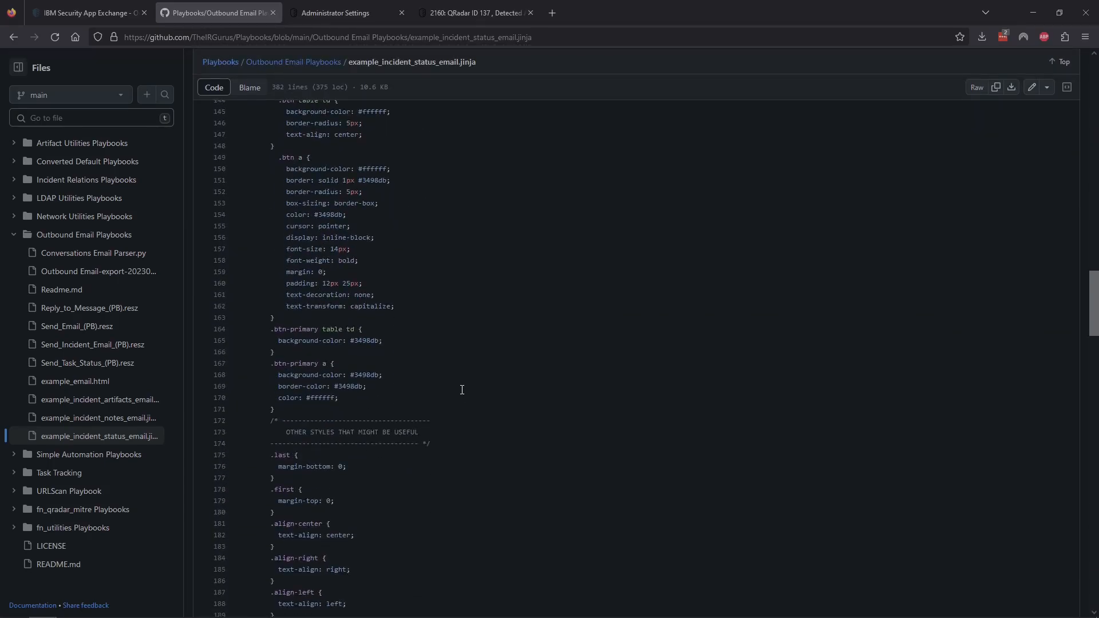
{"action": "scroll", "coordinate": [462, 390], "scroll_direction": "down", "scroll_amount": 20}
{"action": "scroll", "coordinate": [462, 389], "scroll_direction": "down", "scroll_amount": 5}
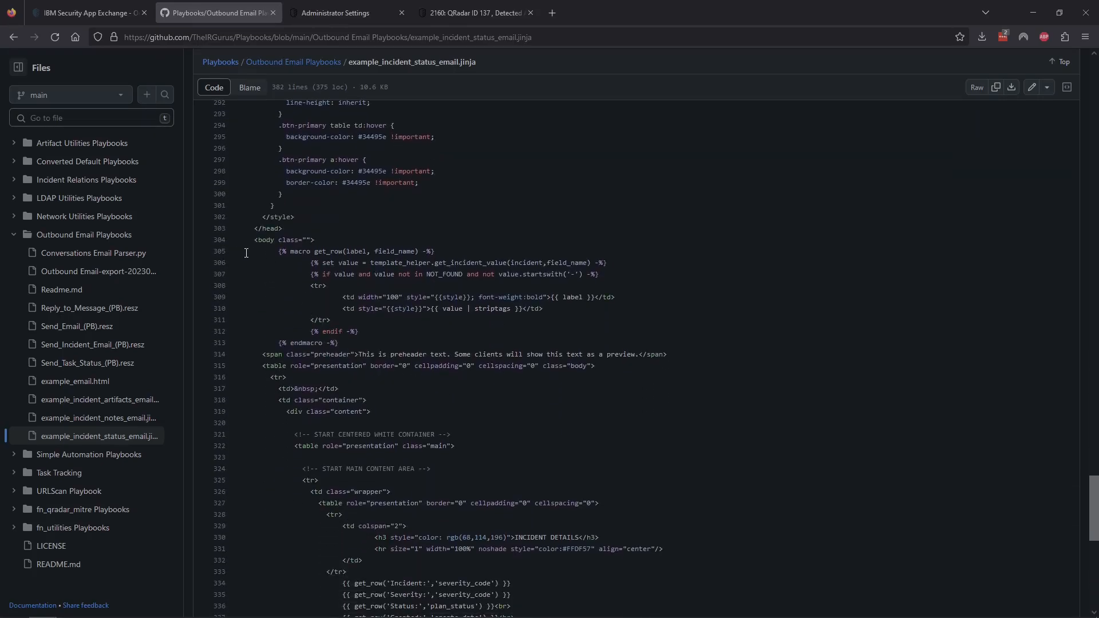
{"action": "left_click_drag", "start_coordinate": [279, 251], "coordinate": [381, 341]}
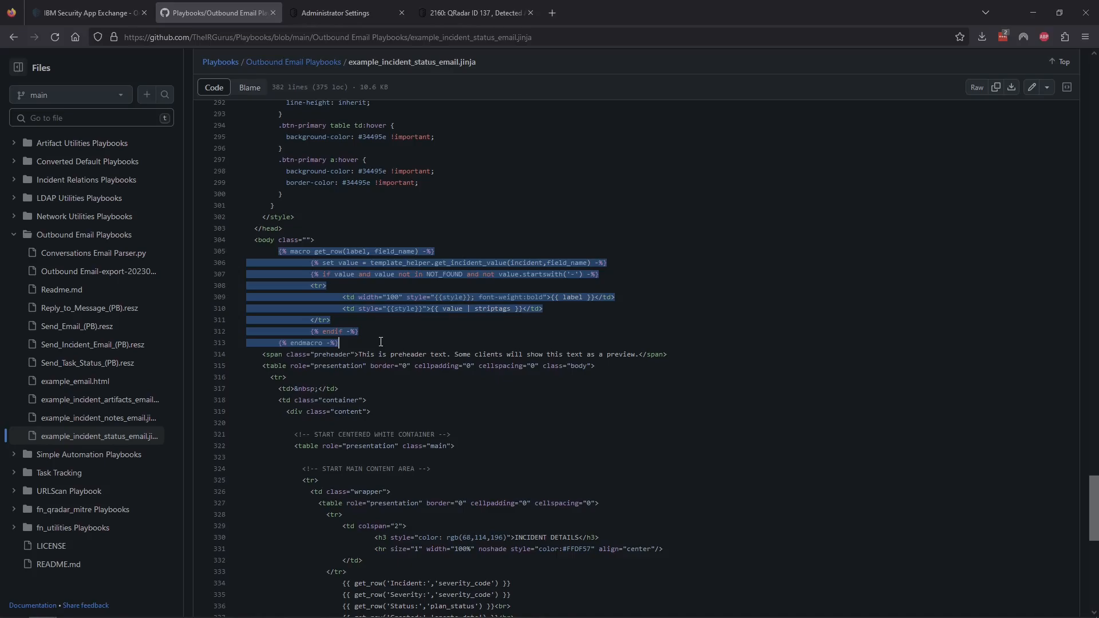
{"action": "left_click", "coordinate": [380, 341]}
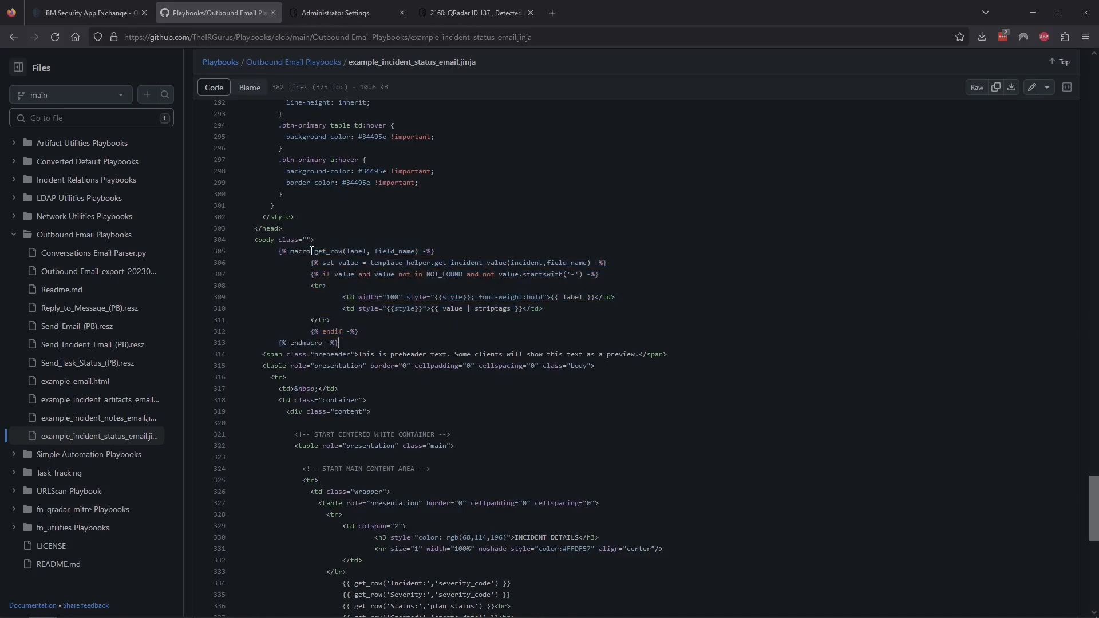
{"action": "left_click", "coordinate": [353, 252]}
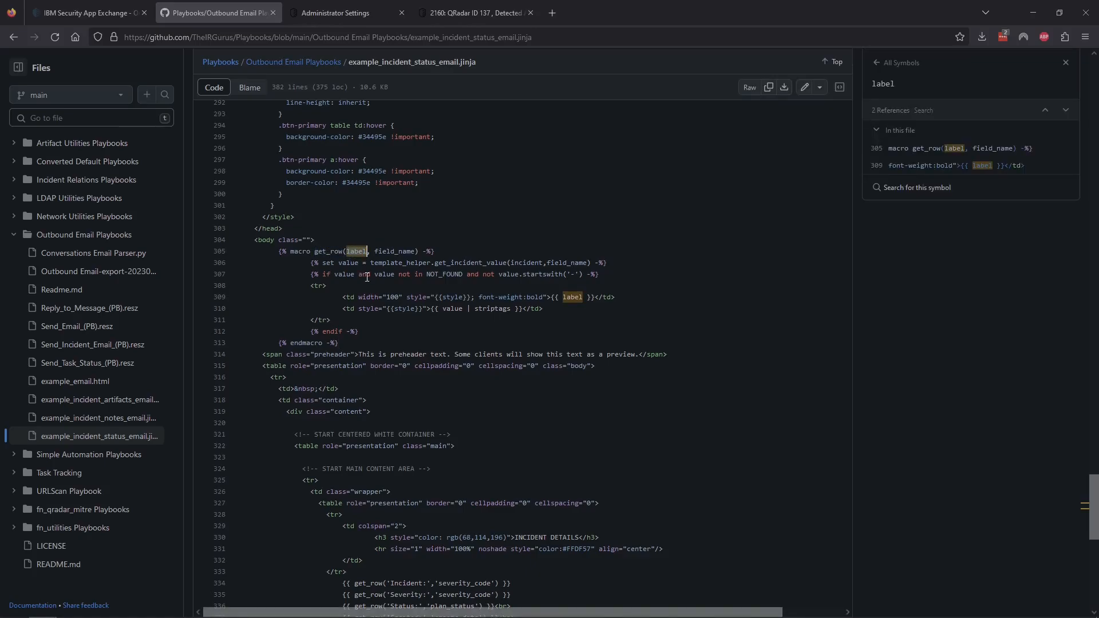
Step: List field_name references and highlight the get_row calls building incident details on lines 334–338
{"action": "left_click", "coordinate": [385, 251]}
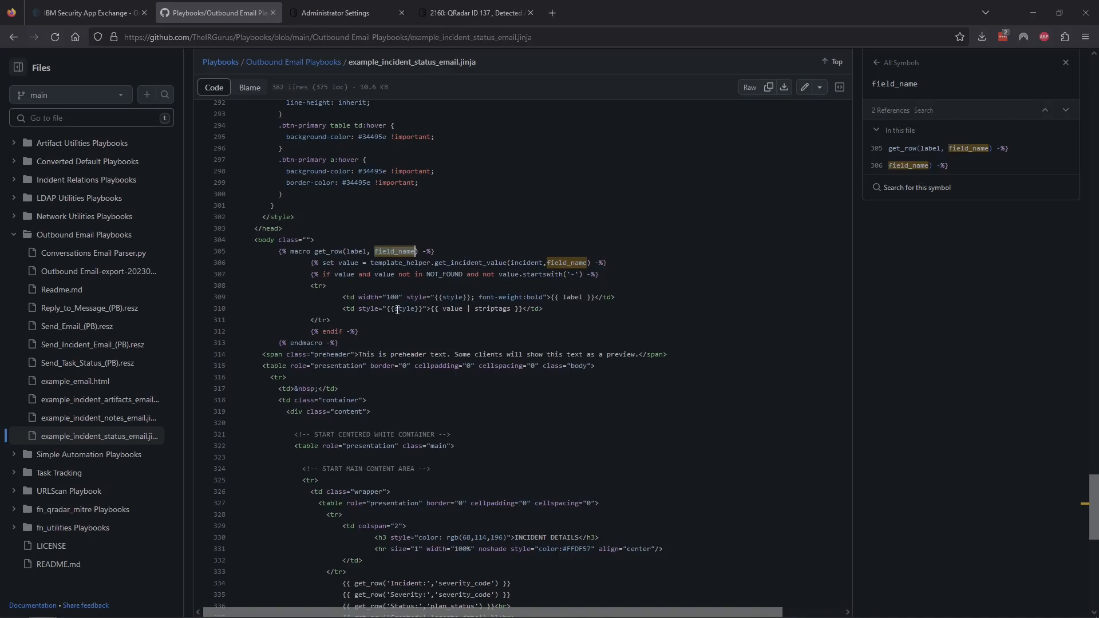
{"action": "scroll", "coordinate": [397, 311], "scroll_direction": "down", "scroll_amount": 1}
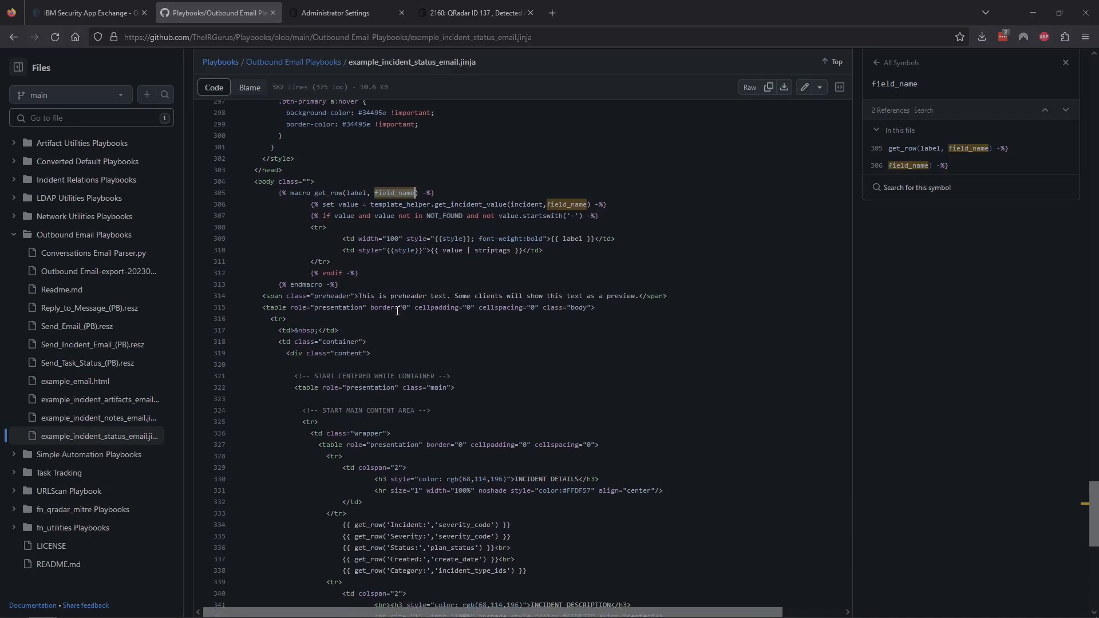
{"action": "scroll", "coordinate": [361, 509], "scroll_direction": "down", "scroll_amount": 3}
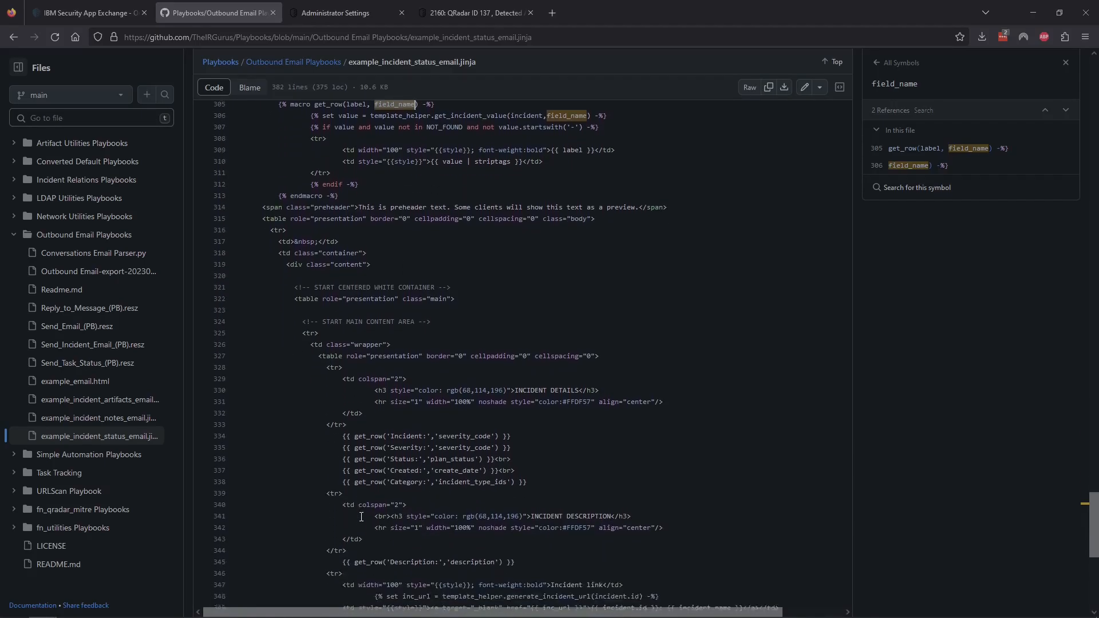
{"action": "scroll", "coordinate": [349, 342], "scroll_direction": "down", "scroll_amount": 1}
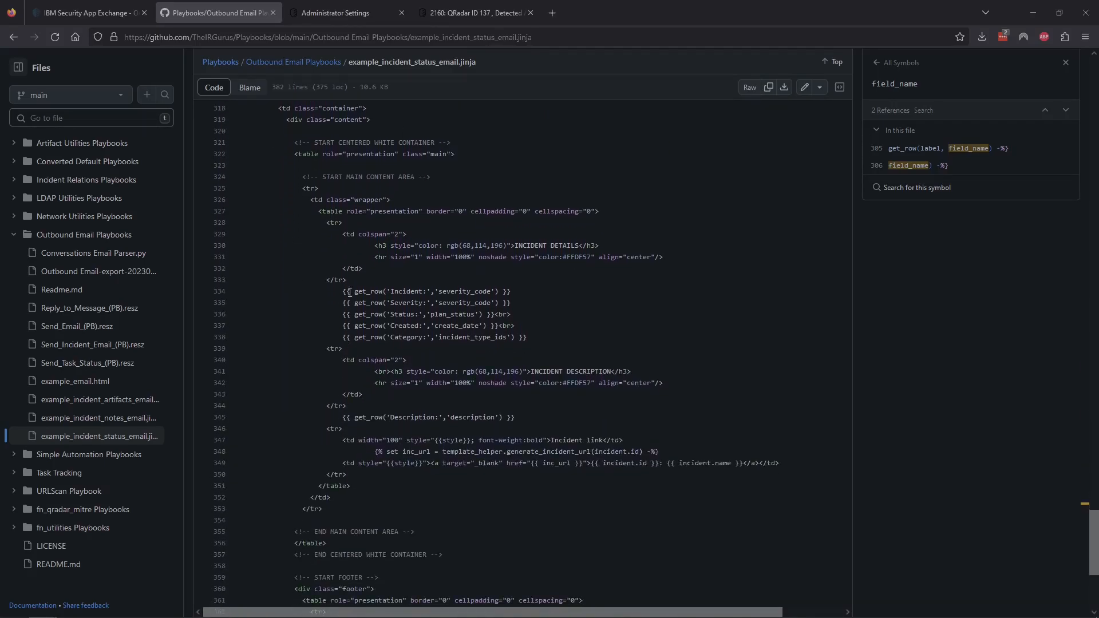
{"action": "left_click_drag", "start_coordinate": [354, 291], "coordinate": [427, 293]}
{"action": "left_click_drag", "start_coordinate": [439, 291], "coordinate": [491, 291]}
{"action": "key", "text": "BackSpace"}
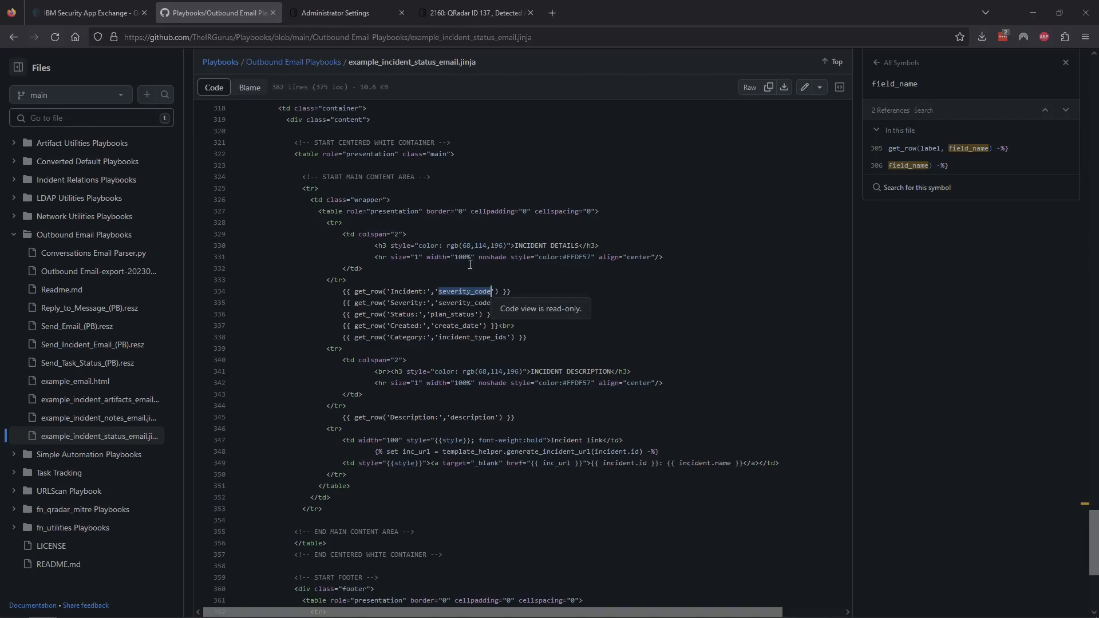
{"action": "left_click", "coordinate": [466, 292]}
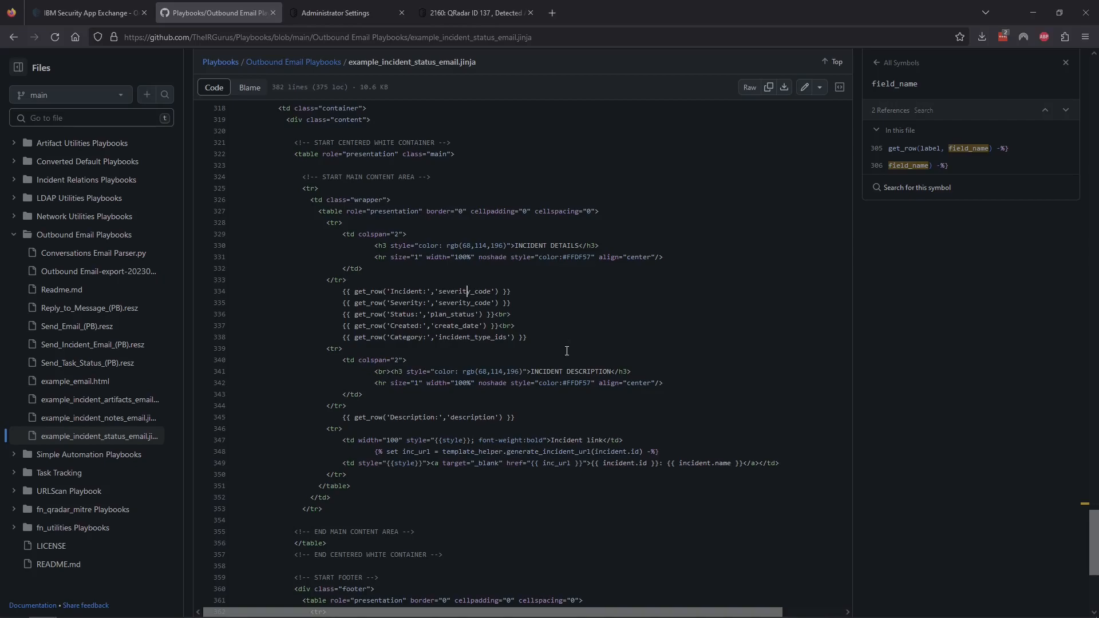
{"action": "left_click_drag", "start_coordinate": [539, 338], "coordinate": [343, 292]}
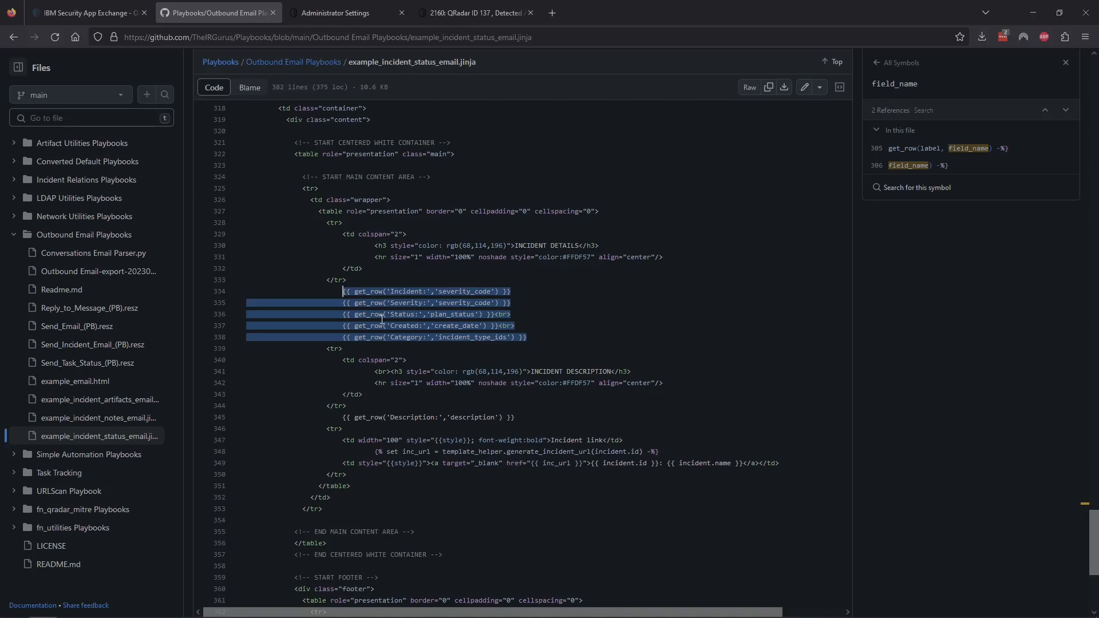
{"action": "left_click", "coordinate": [529, 337]}
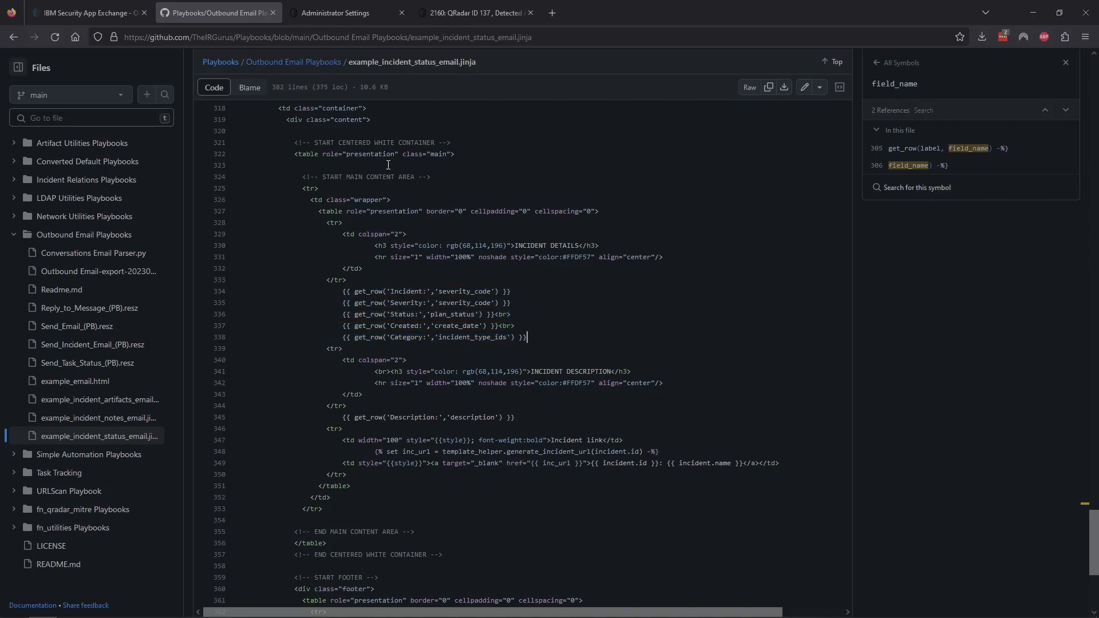
Step: Re-highlight the get_row macro definition and mark the Incident severity_code row call
{"action": "scroll", "coordinate": [385, 261], "scroll_direction": "up", "scroll_amount": 5}
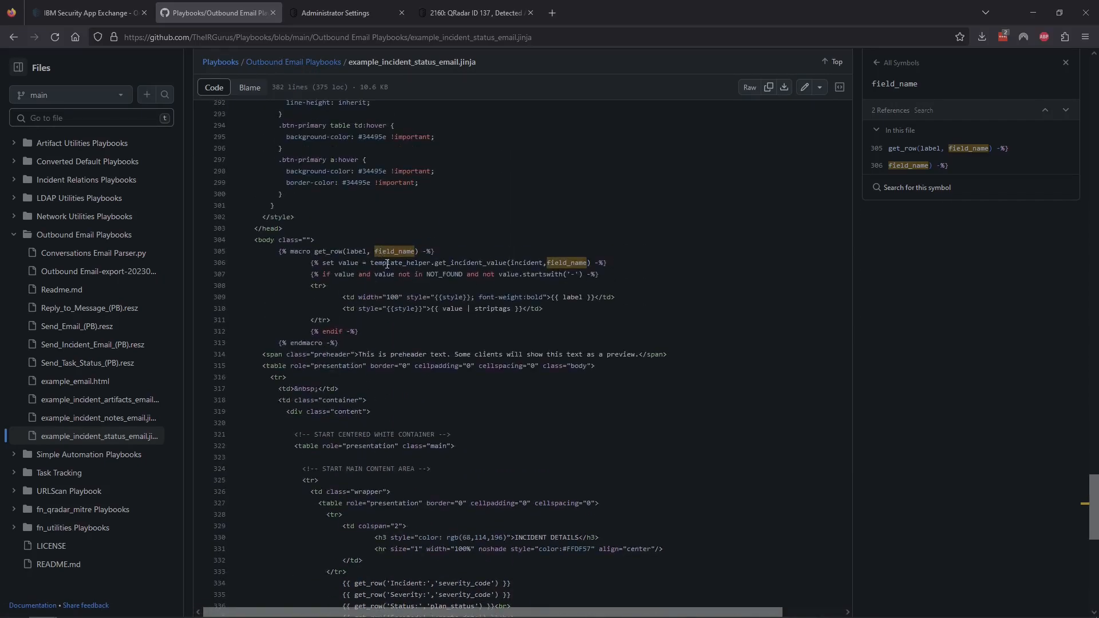
{"action": "scroll", "coordinate": [398, 279], "scroll_direction": "up", "scroll_amount": 1}
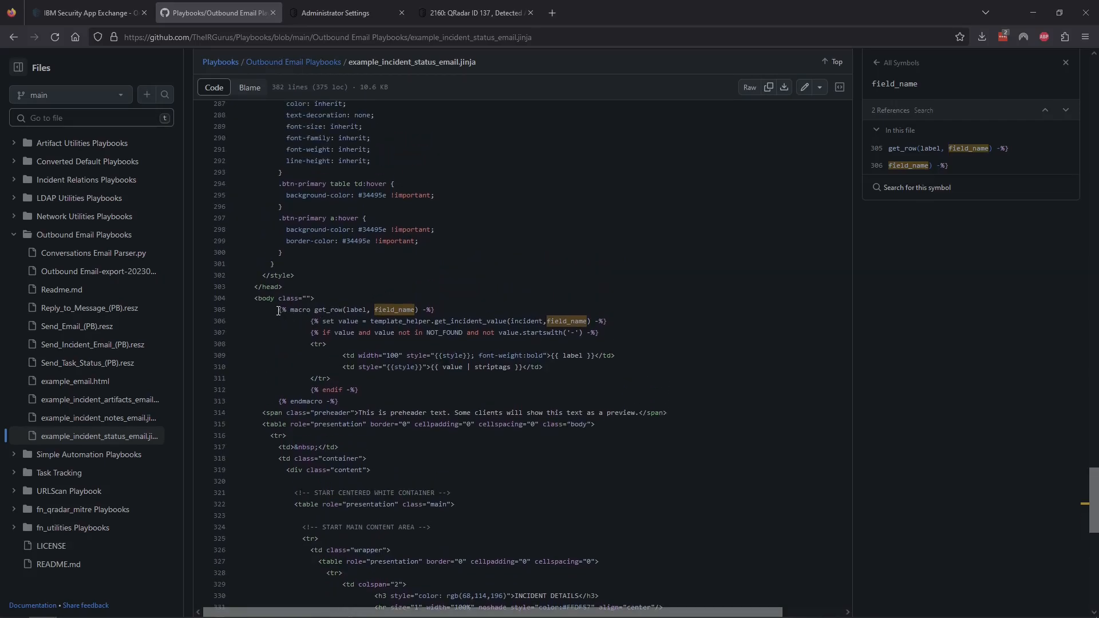
{"action": "left_click_drag", "start_coordinate": [279, 310], "coordinate": [405, 401]}
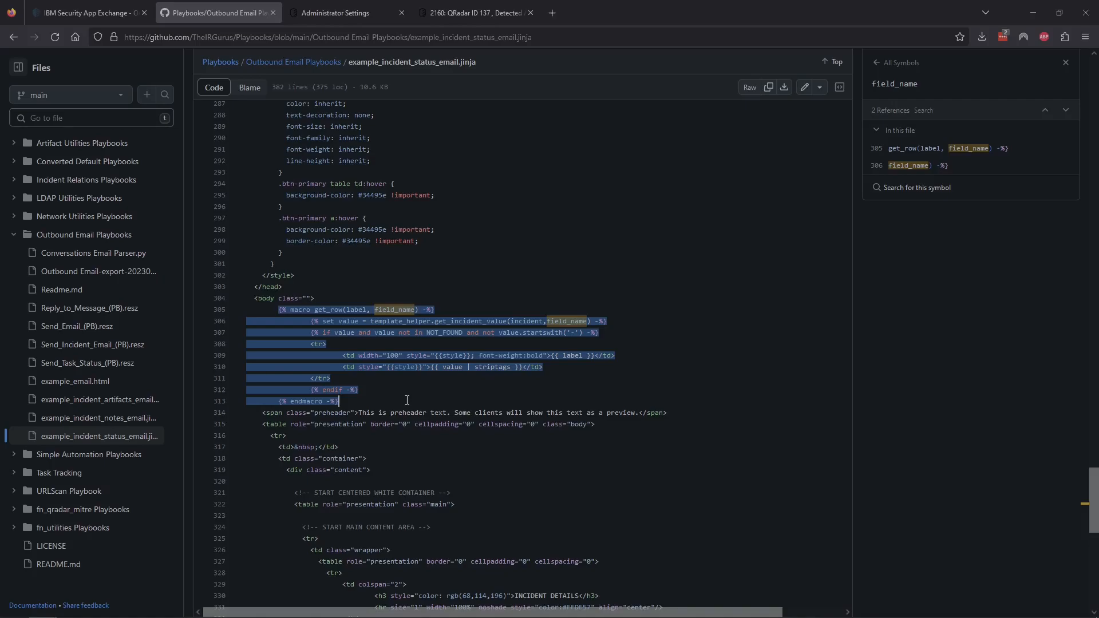
{"action": "left_click", "coordinate": [355, 401]}
{"action": "scroll", "coordinate": [355, 402], "scroll_direction": "down", "scroll_amount": 5}
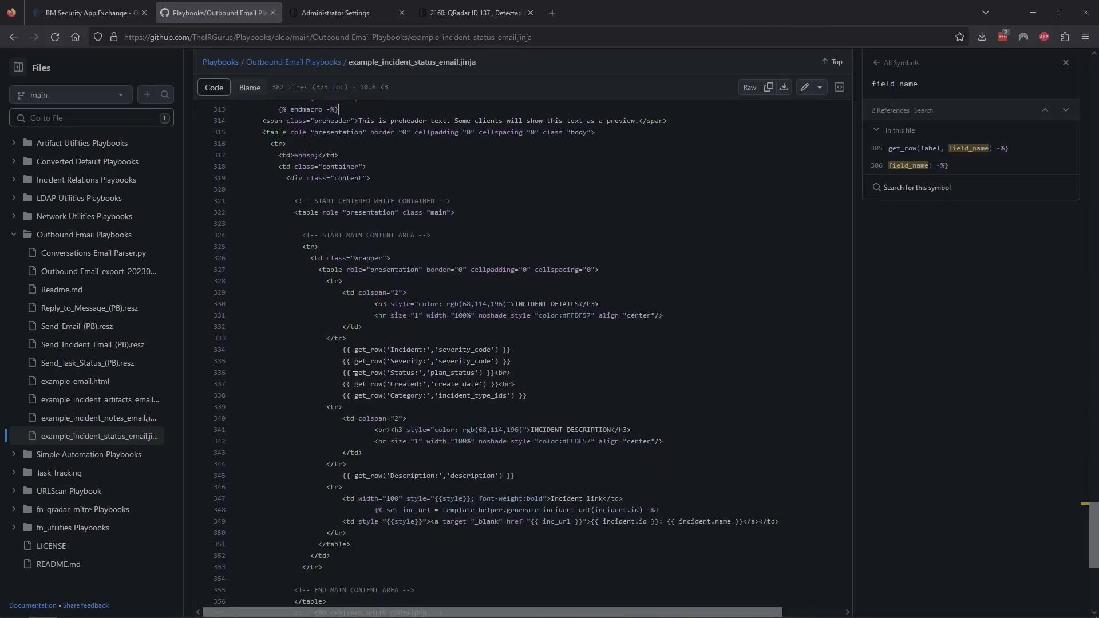
{"action": "left_click_drag", "start_coordinate": [342, 350], "coordinate": [513, 350]}
{"action": "left_click", "coordinate": [293, 61]}
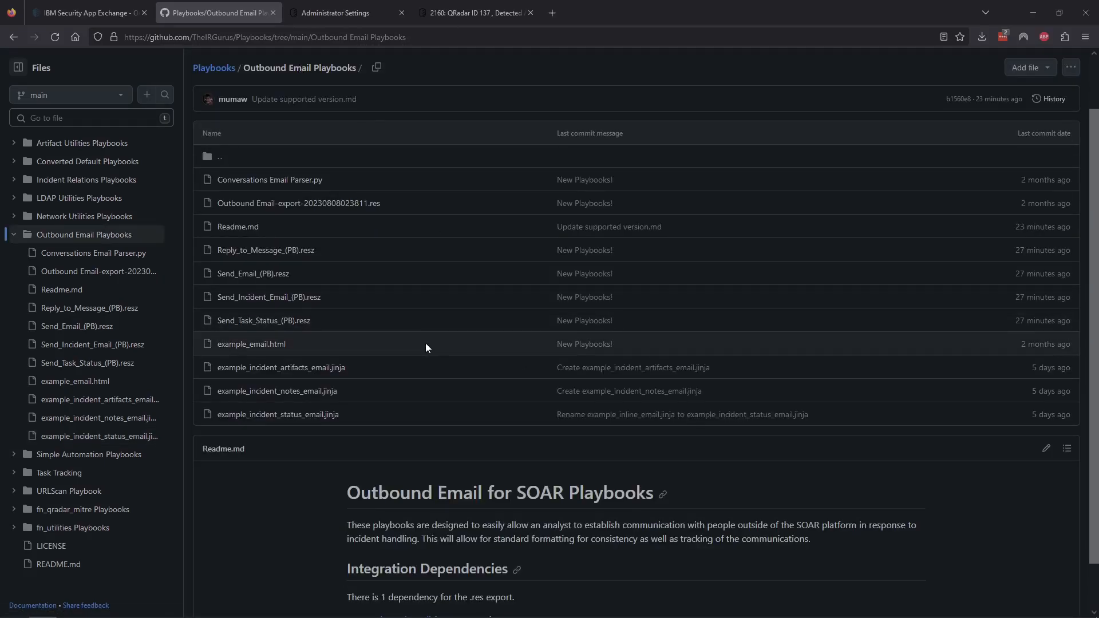
{"action": "left_click", "coordinate": [295, 390]}
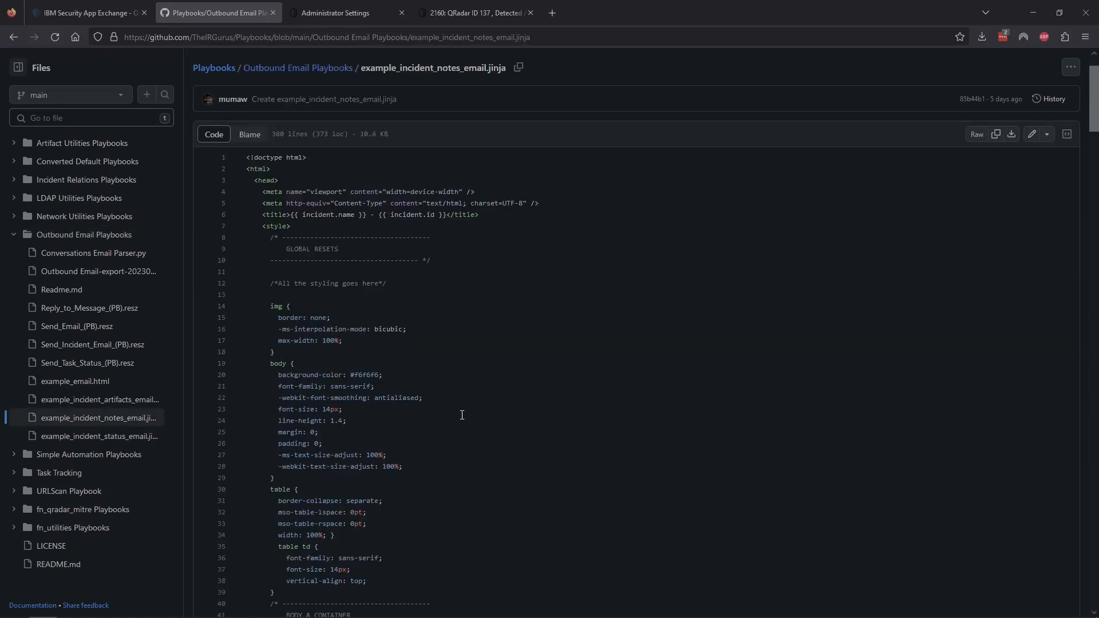
{"action": "scroll", "coordinate": [462, 414], "scroll_direction": "down", "scroll_amount": 20}
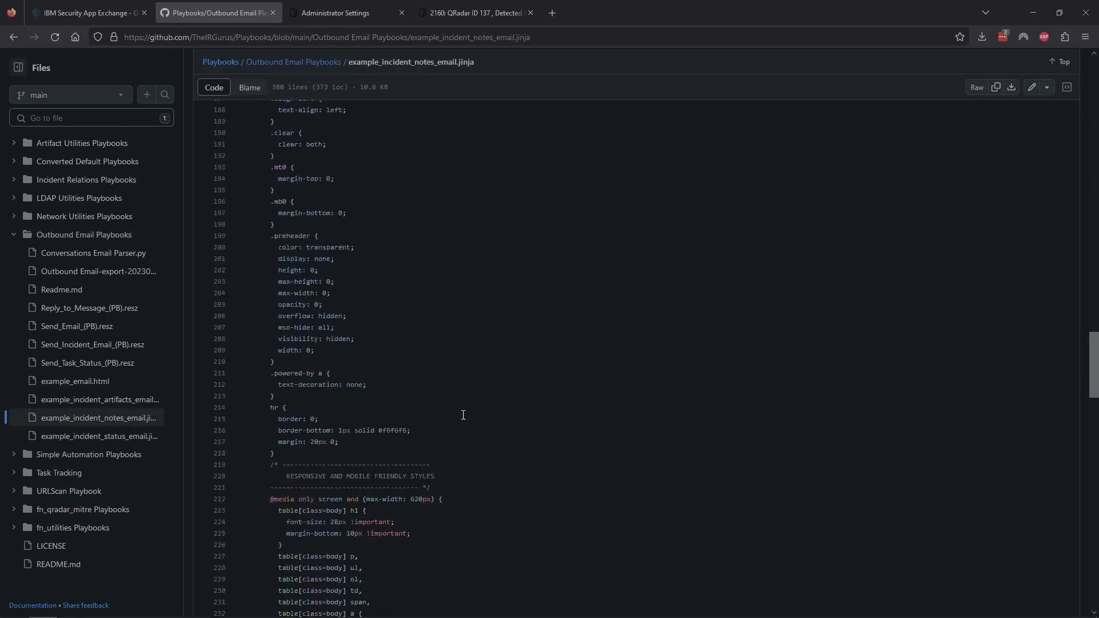
{"action": "scroll", "coordinate": [463, 414], "scroll_direction": "down", "scroll_amount": 20}
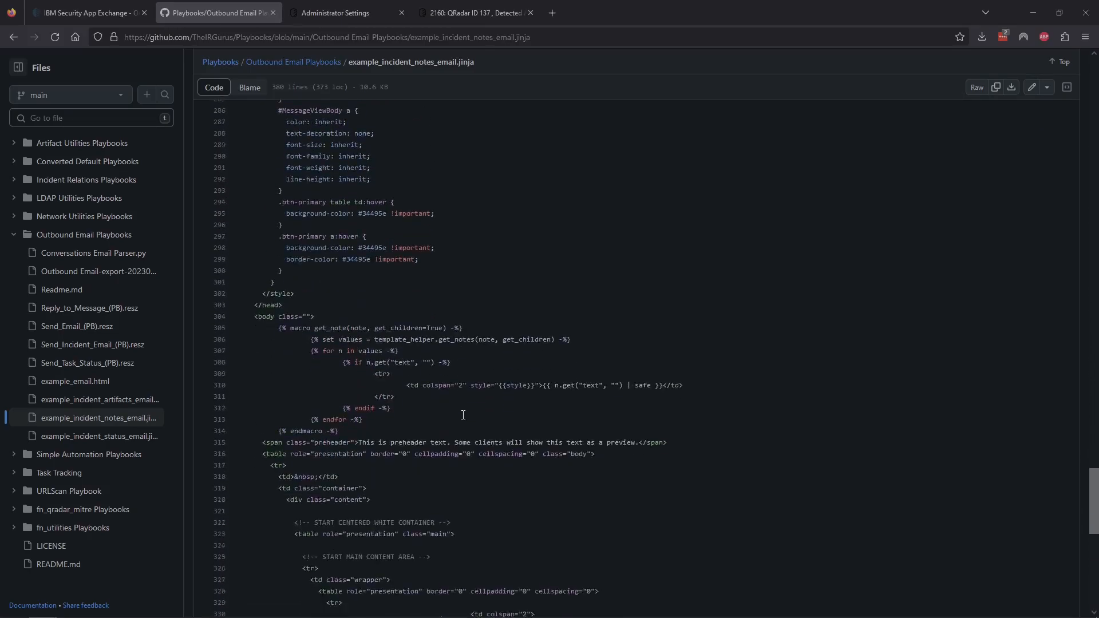
{"action": "scroll", "coordinate": [463, 414], "scroll_direction": "down", "scroll_amount": 2}
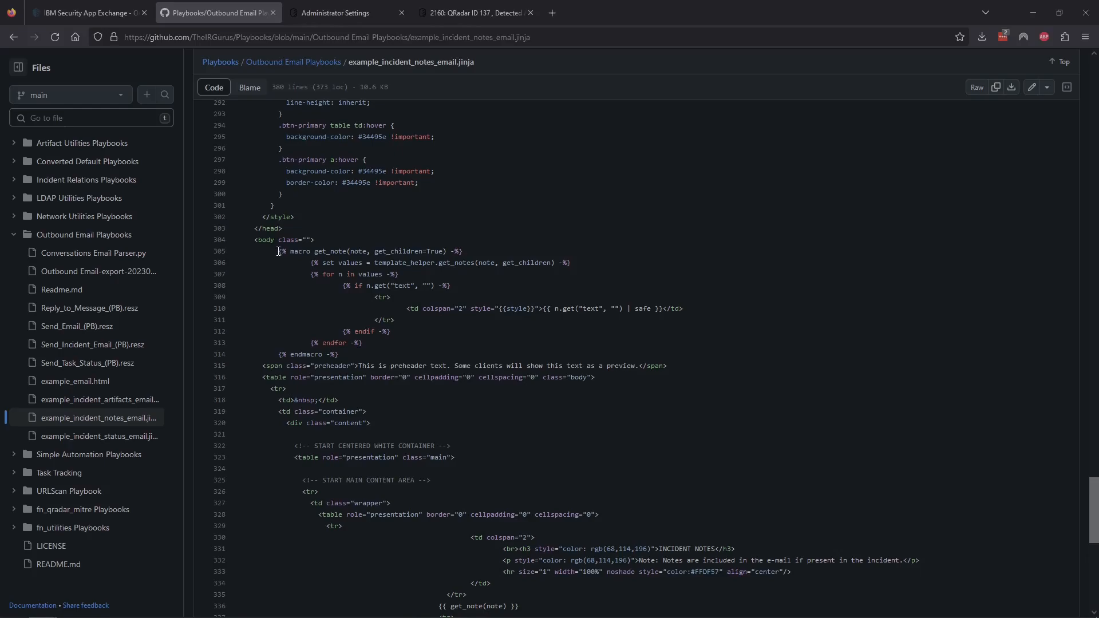
{"action": "left_click_drag", "start_coordinate": [279, 252], "coordinate": [354, 354]}
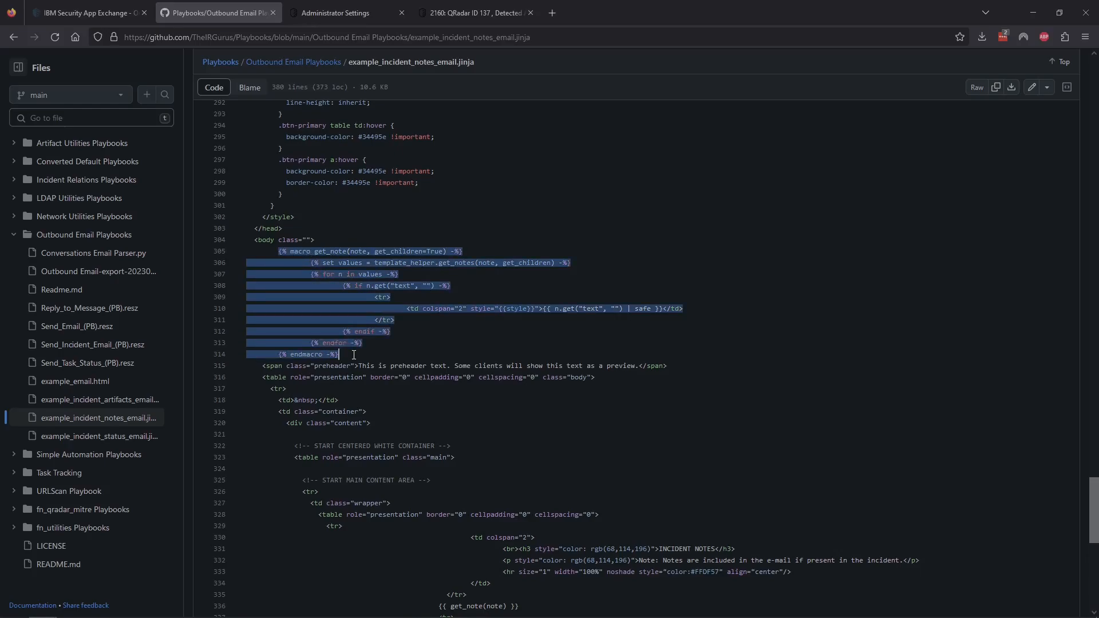
{"action": "left_click", "coordinate": [354, 355]}
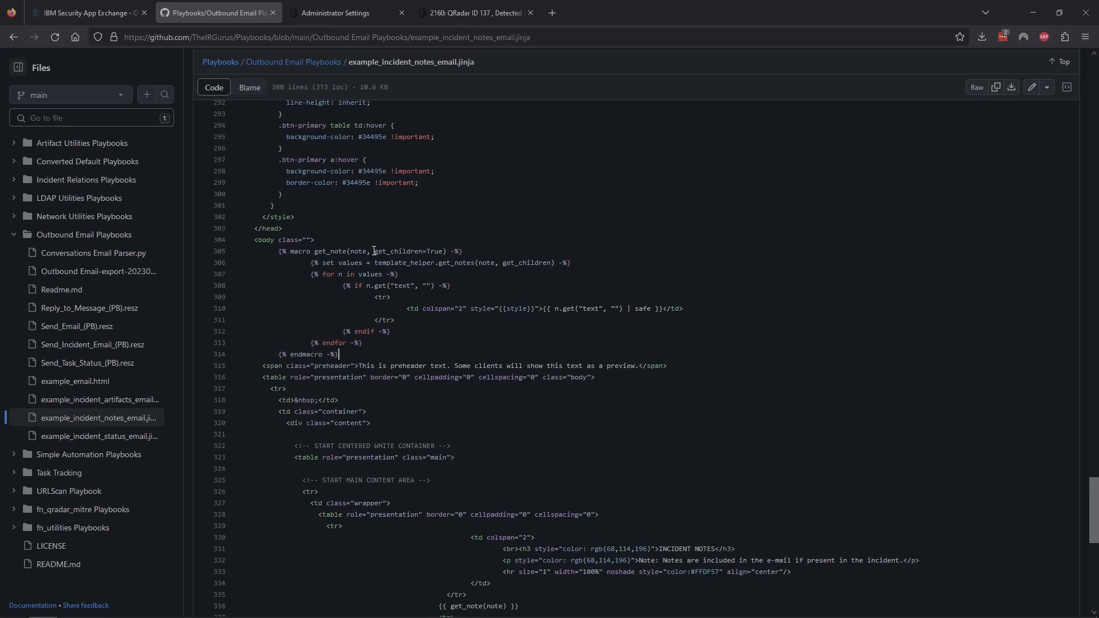
{"action": "left_click_drag", "start_coordinate": [375, 251], "coordinate": [443, 253]}
Step: List get_children references in the Symbols panel and inspect the get_note(note) call on line 336
{"action": "left_click", "coordinate": [424, 252]}
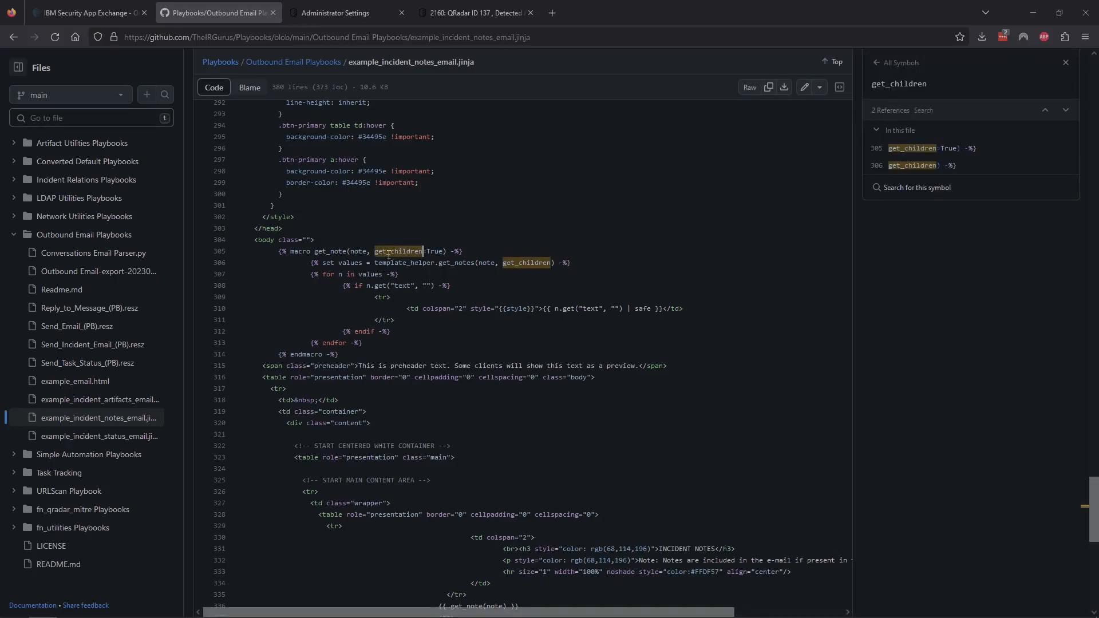
{"action": "left_click_drag", "start_coordinate": [376, 251], "coordinate": [440, 252]}
{"action": "left_click", "coordinate": [431, 279]}
{"action": "scroll", "coordinate": [418, 422], "scroll_direction": "down", "scroll_amount": 2}
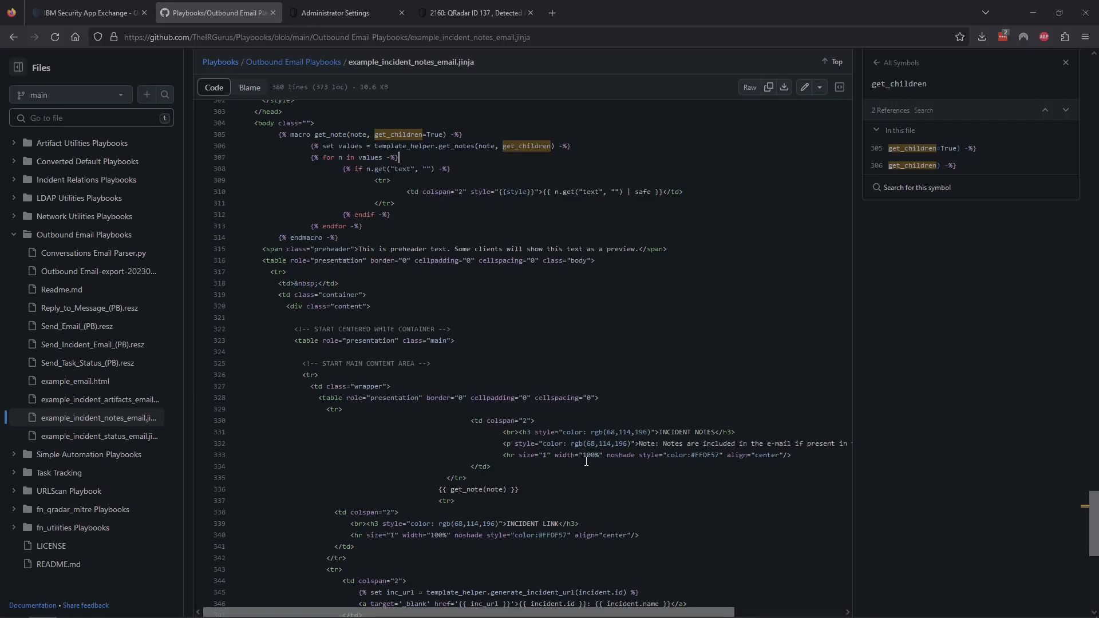
{"action": "left_click_drag", "start_coordinate": [439, 490], "coordinate": [520, 492]}
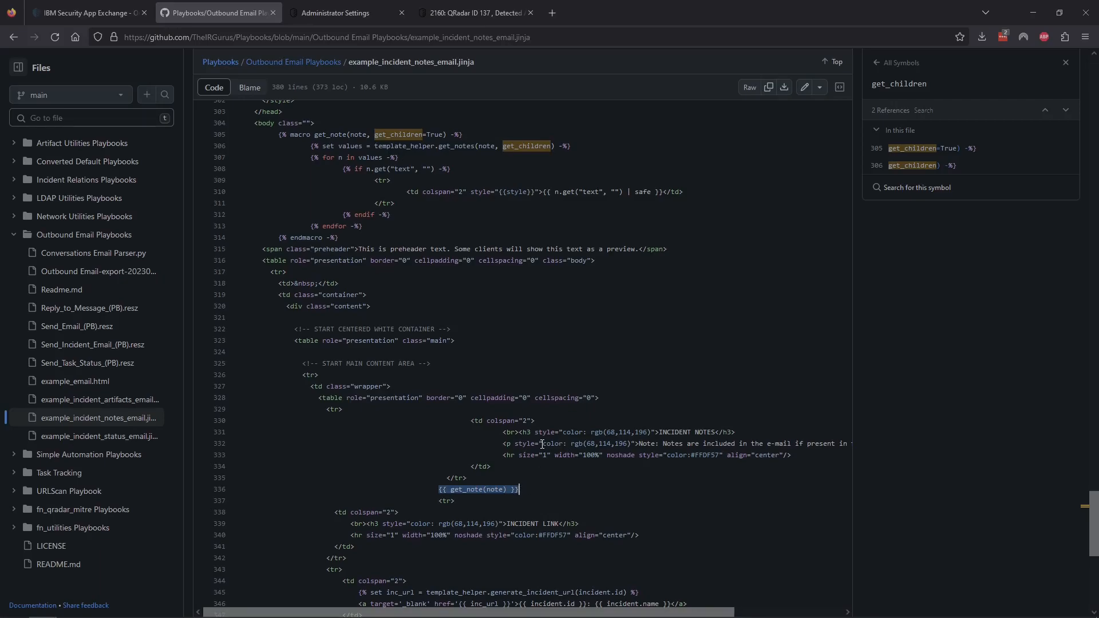
{"action": "double_click", "coordinate": [495, 490]}
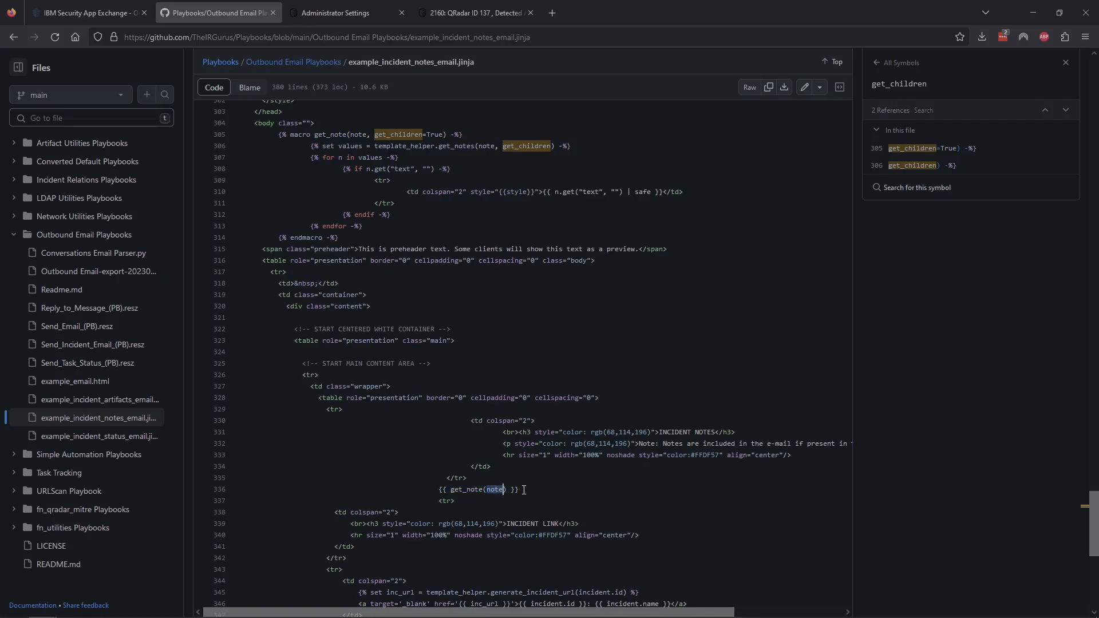
{"action": "left_click", "coordinate": [505, 490]}
{"action": "scroll", "coordinate": [556, 419], "scroll_direction": "down", "scroll_amount": 10}
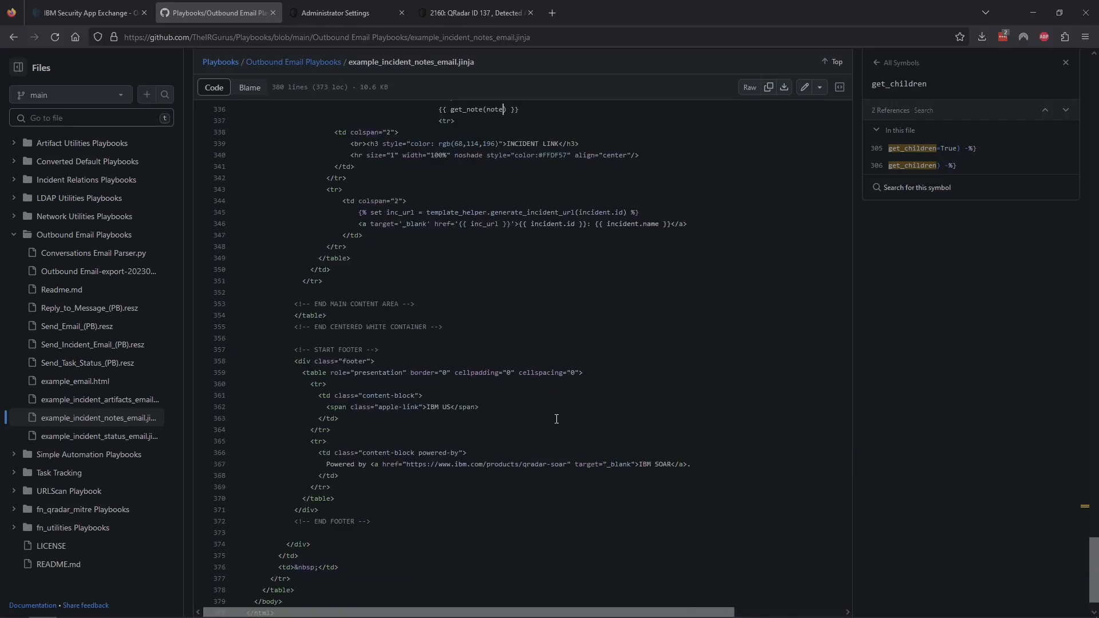
{"action": "scroll", "coordinate": [555, 418], "scroll_direction": "up", "scroll_amount": 8}
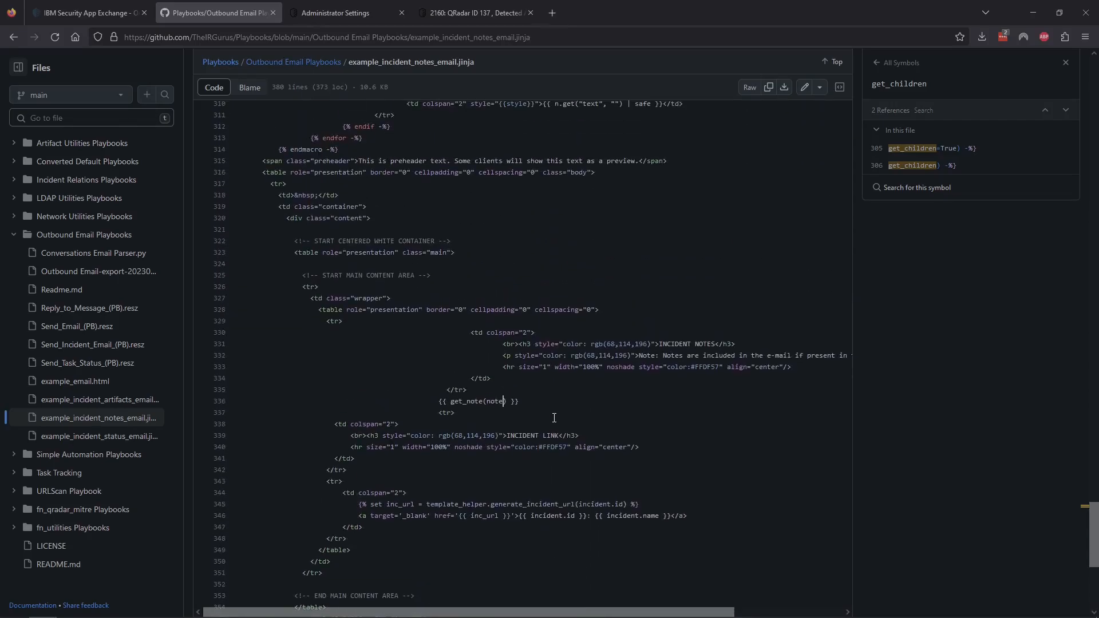
{"action": "scroll", "coordinate": [554, 418], "scroll_direction": "up", "scroll_amount": 2}
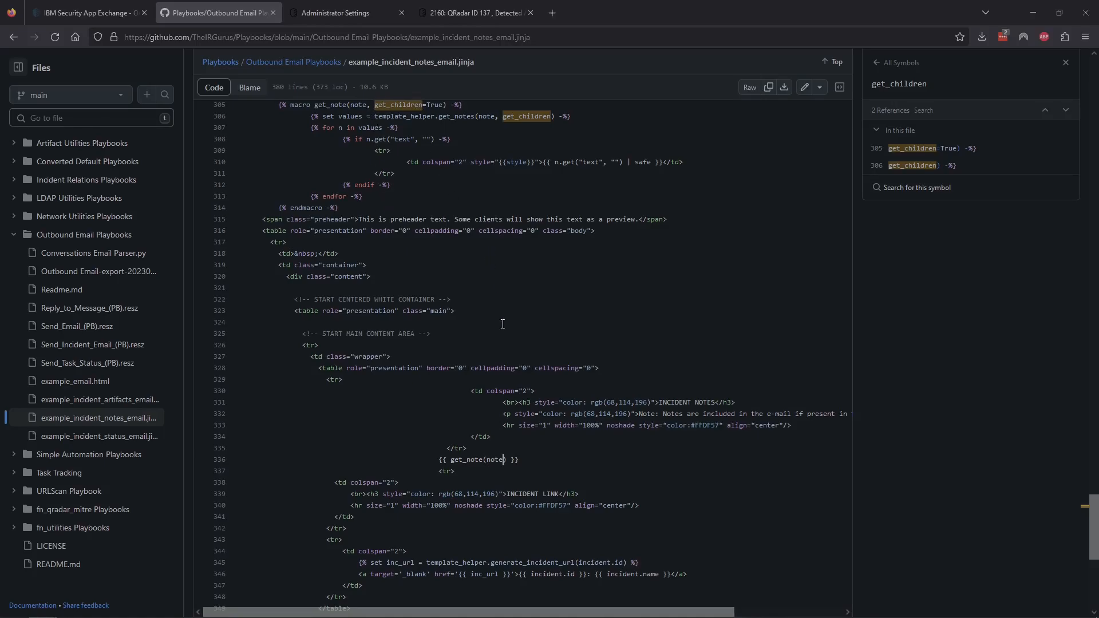
{"action": "left_click", "coordinate": [596, 456]}
Step: Open example_incident_artifacts_email.jinja from the playbooks folder and scroll to its get_artifact(art) macro
{"action": "left_click", "coordinate": [286, 63]}
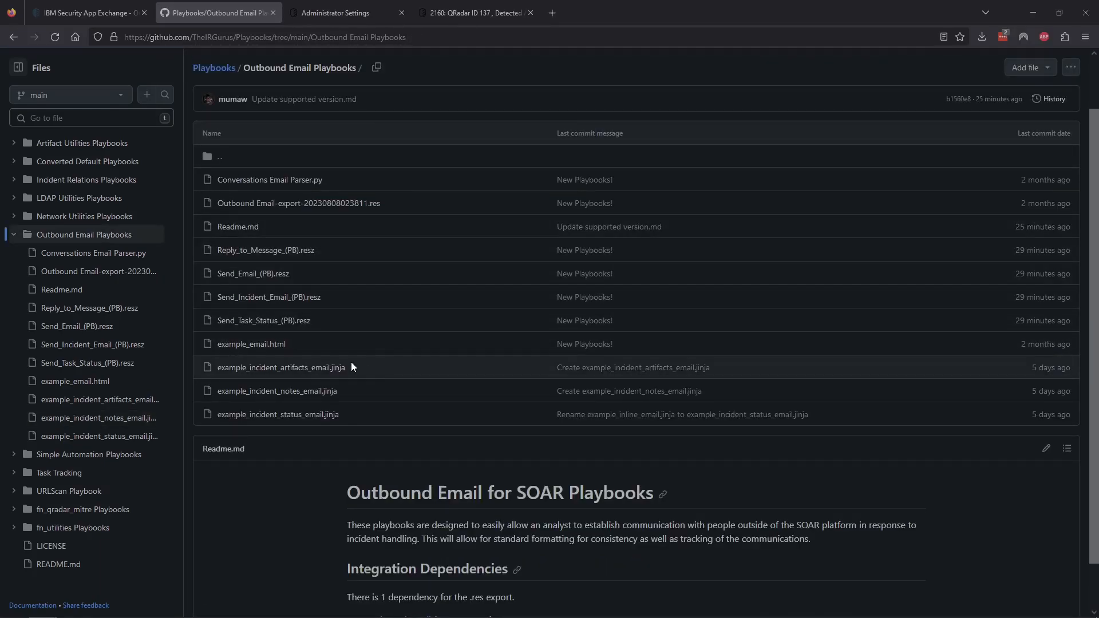
{"action": "left_click", "coordinate": [286, 372]}
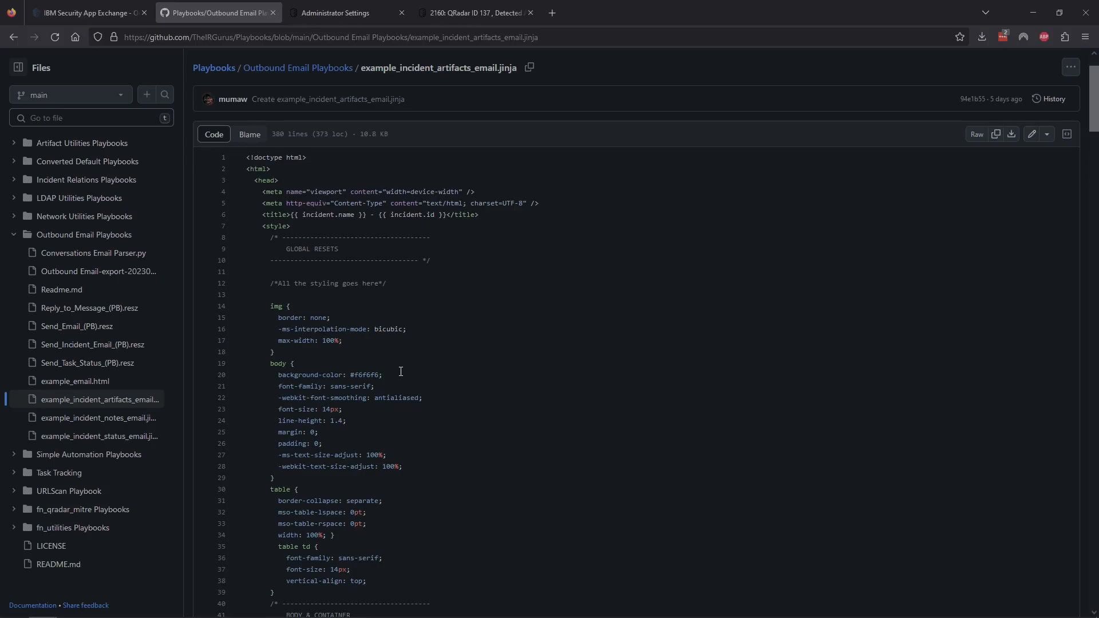
{"action": "scroll", "coordinate": [446, 398], "scroll_direction": "down", "scroll_amount": 20}
{"action": "scroll", "coordinate": [446, 398], "scroll_direction": "down", "scroll_amount": 14}
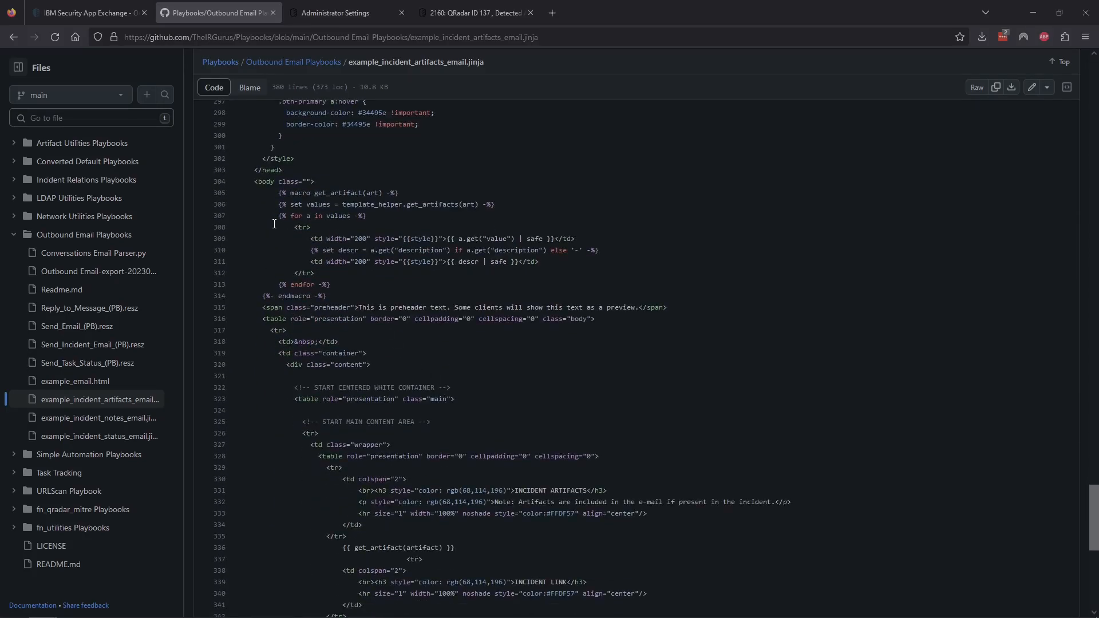
{"action": "left_click_drag", "start_coordinate": [278, 192], "coordinate": [343, 283]}
{"action": "left_click", "coordinate": [343, 283]}
{"action": "triple_click", "coordinate": [428, 251]}
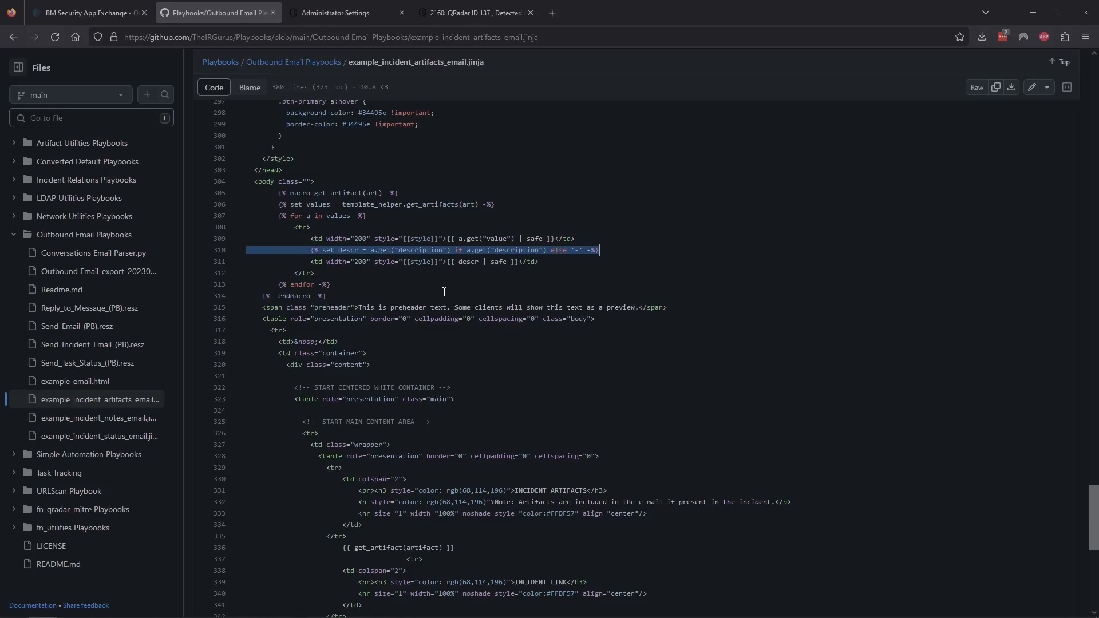
{"action": "scroll", "coordinate": [444, 292], "scroll_direction": "down", "scroll_amount": 3}
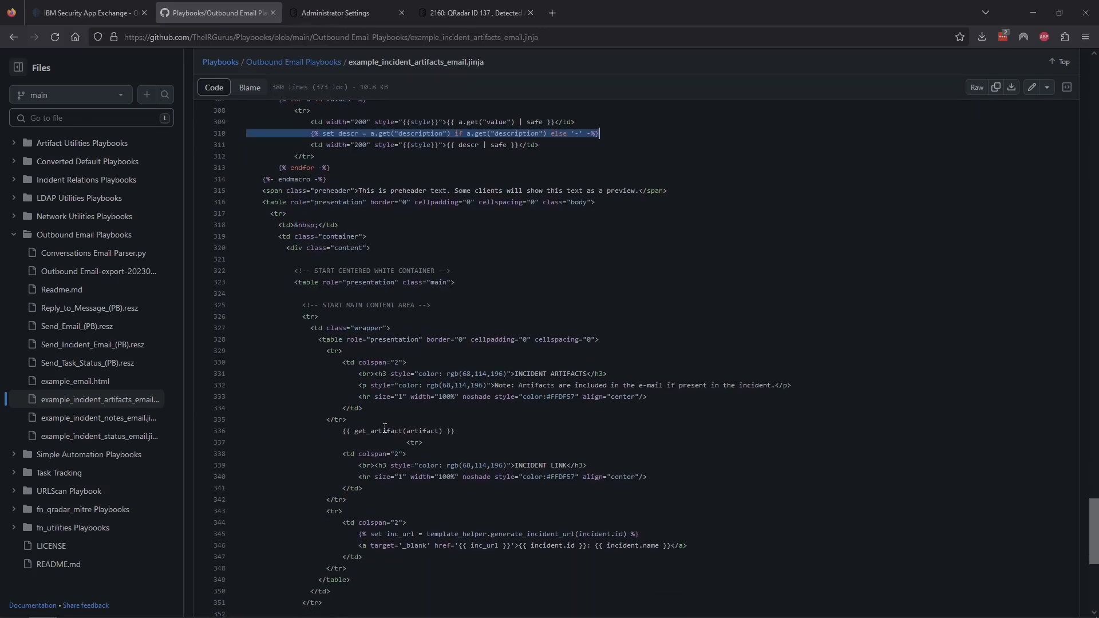
{"action": "left_click_drag", "start_coordinate": [338, 431], "coordinate": [473, 432]}
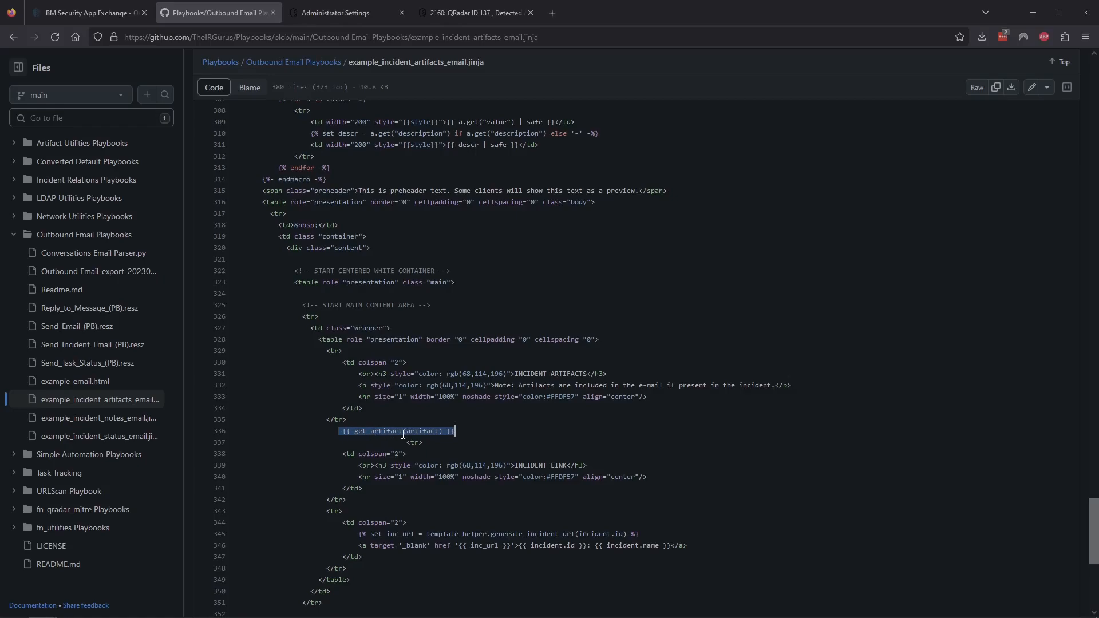
{"action": "left_click", "coordinate": [464, 430]}
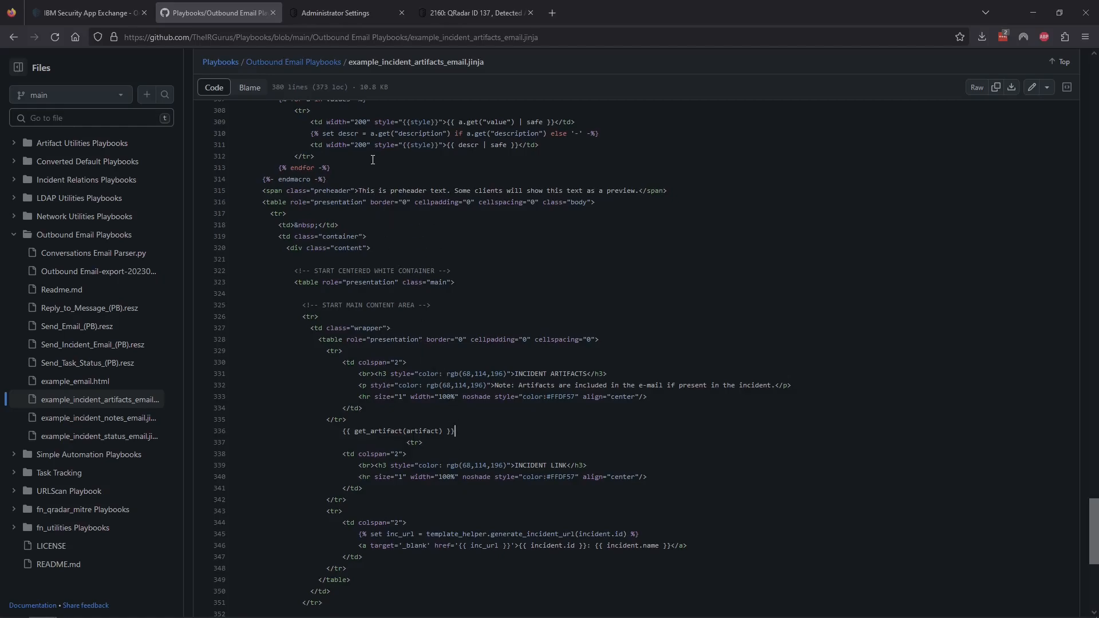
Step: Open incident_notes.jinja in the Outbound Email configuration and inspect its file name and path
{"action": "left_click", "coordinate": [358, 12]}
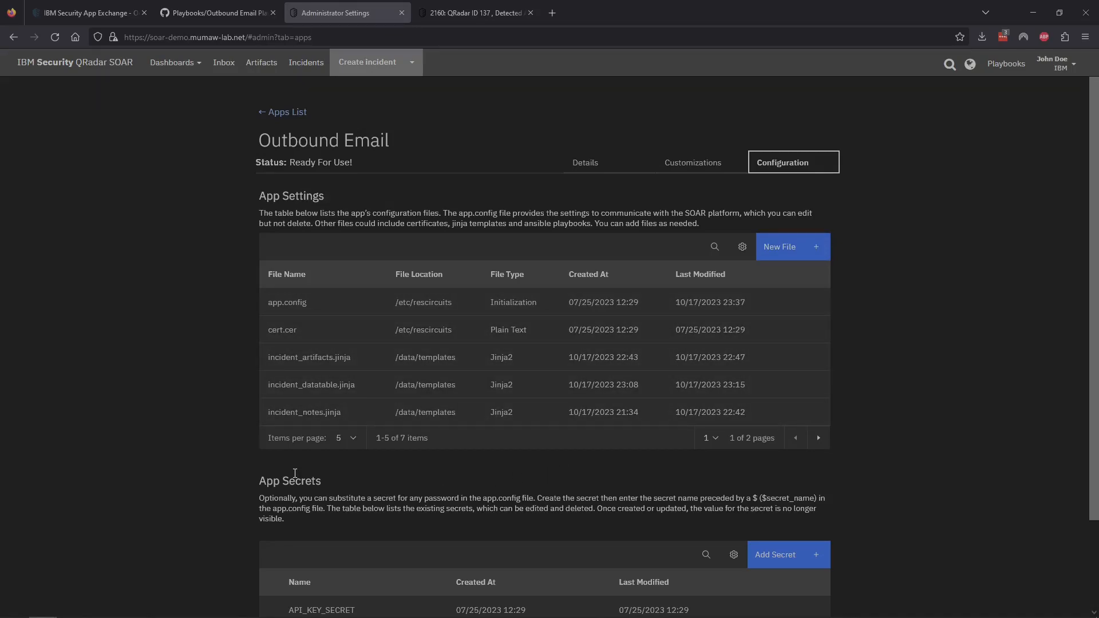
{"action": "left_click", "coordinate": [309, 413]}
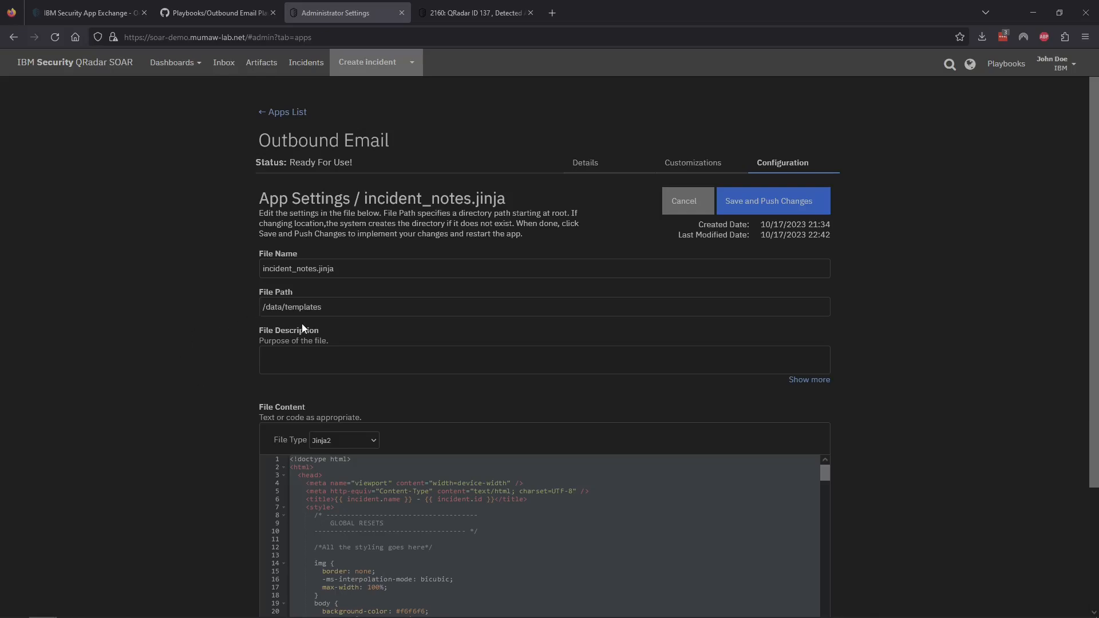
{"action": "left_click_drag", "start_coordinate": [343, 307], "coordinate": [218, 332]}
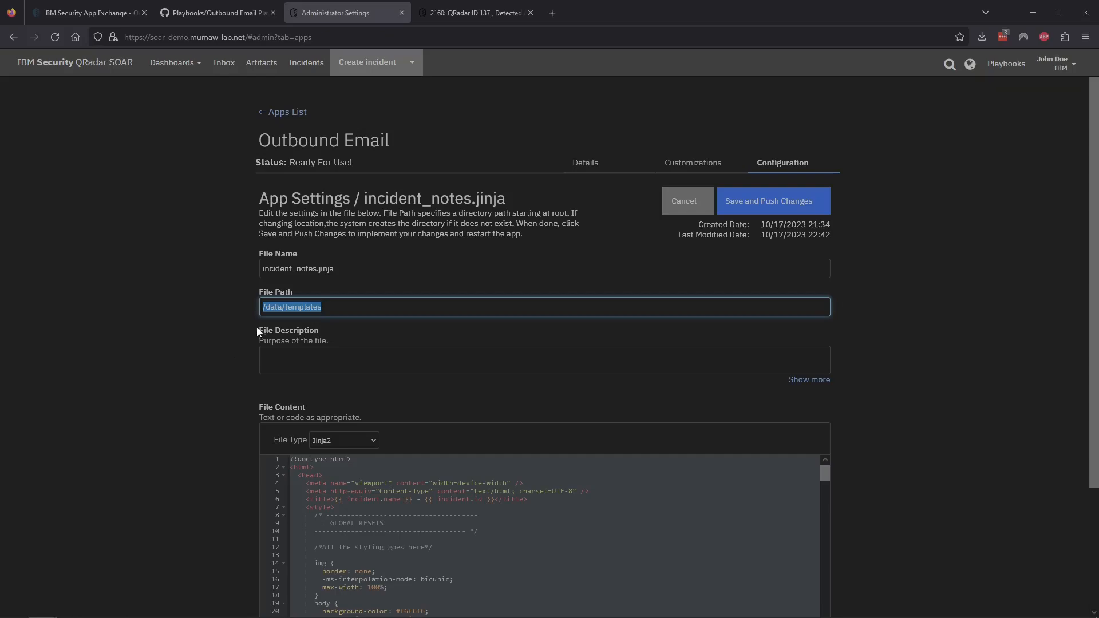
{"action": "double_click", "coordinate": [273, 306]}
{"action": "left_click", "coordinate": [300, 307]}
{"action": "left_click", "coordinate": [196, 359]}
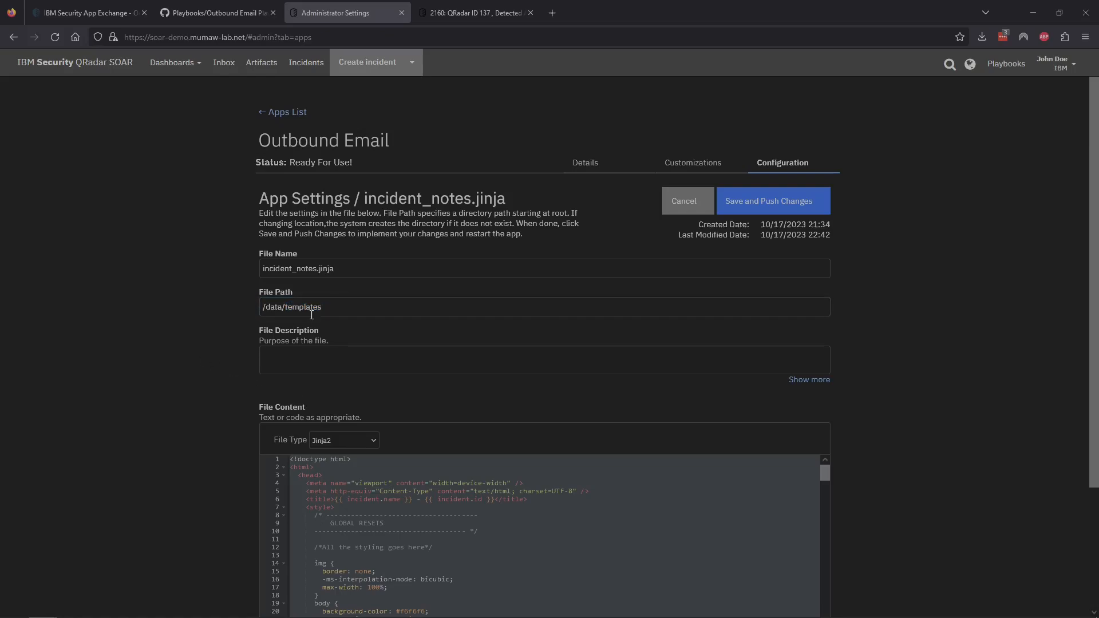
{"action": "left_click_drag", "start_coordinate": [355, 268], "coordinate": [119, 318]}
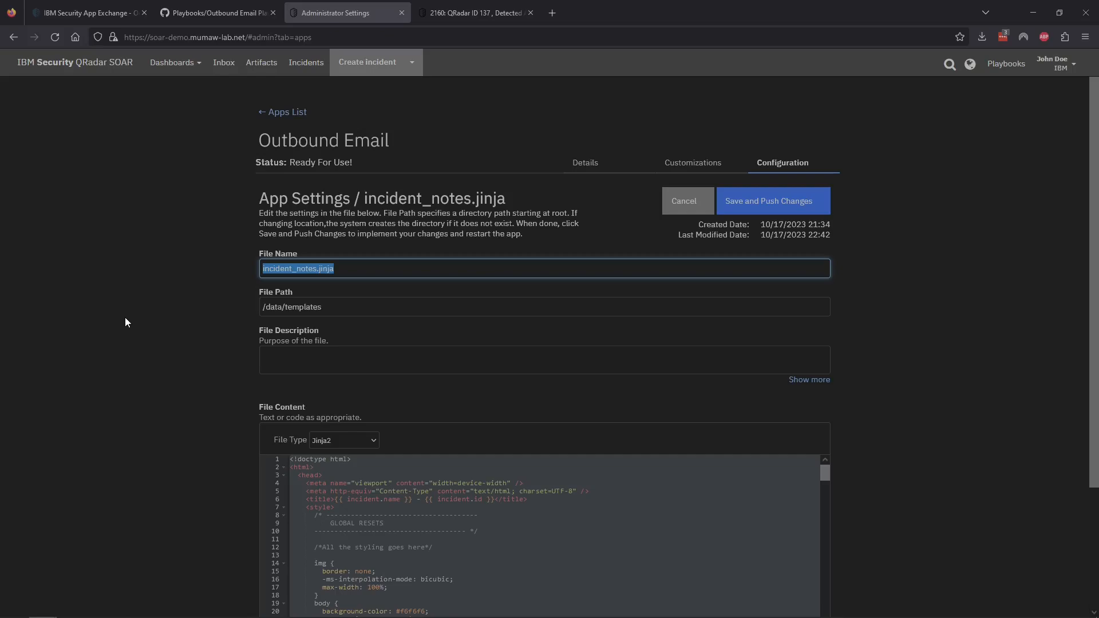
{"action": "left_click", "coordinate": [137, 316]}
Step: Keep the file type as Jinja2, scroll through the template code, and cancel without saving
{"action": "scroll", "coordinate": [174, 387], "scroll_direction": "down", "scroll_amount": 2}
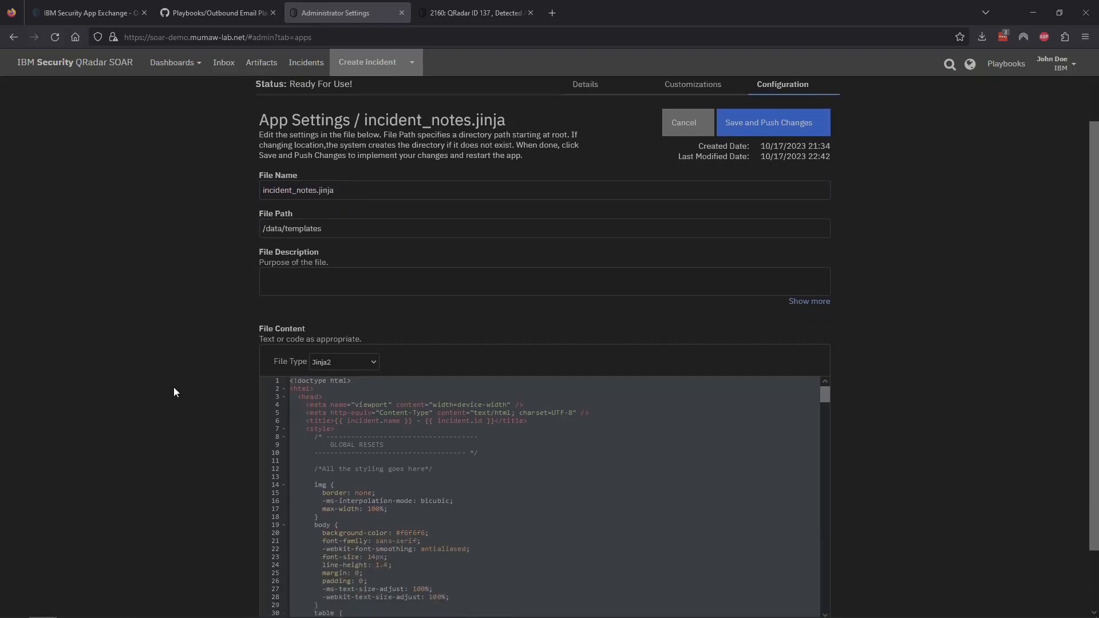
{"action": "scroll", "coordinate": [173, 387], "scroll_direction": "down", "scroll_amount": 1}
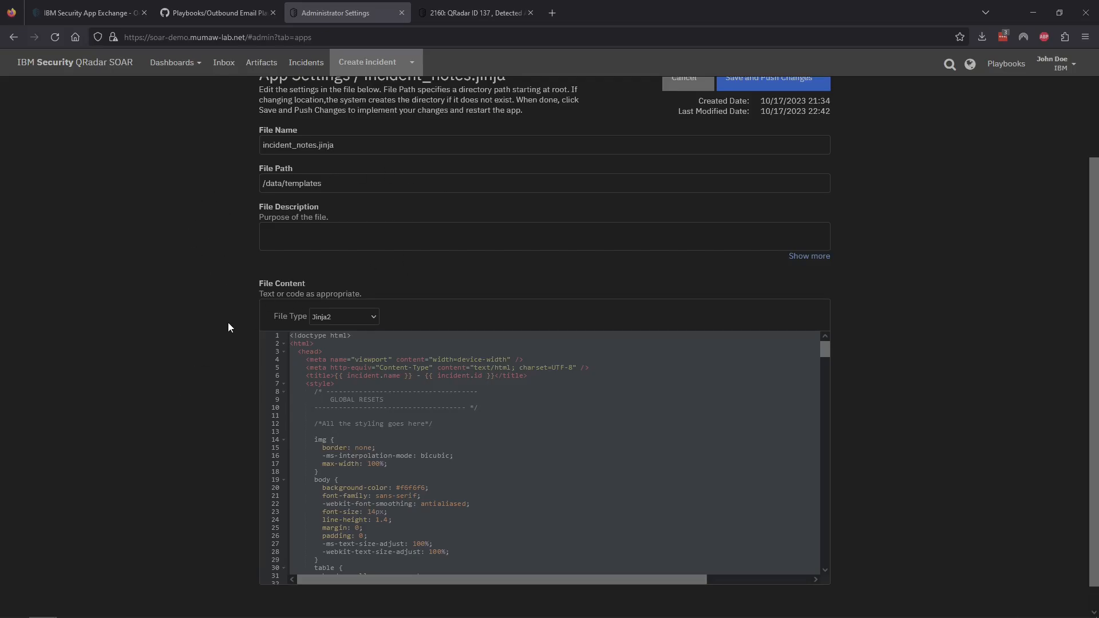
{"action": "left_click", "coordinate": [373, 317]}
{"action": "left_click", "coordinate": [153, 382]}
{"action": "scroll", "coordinate": [382, 412], "scroll_direction": "down", "scroll_amount": 20}
{"action": "scroll", "coordinate": [382, 416], "scroll_direction": "down", "scroll_amount": 20}
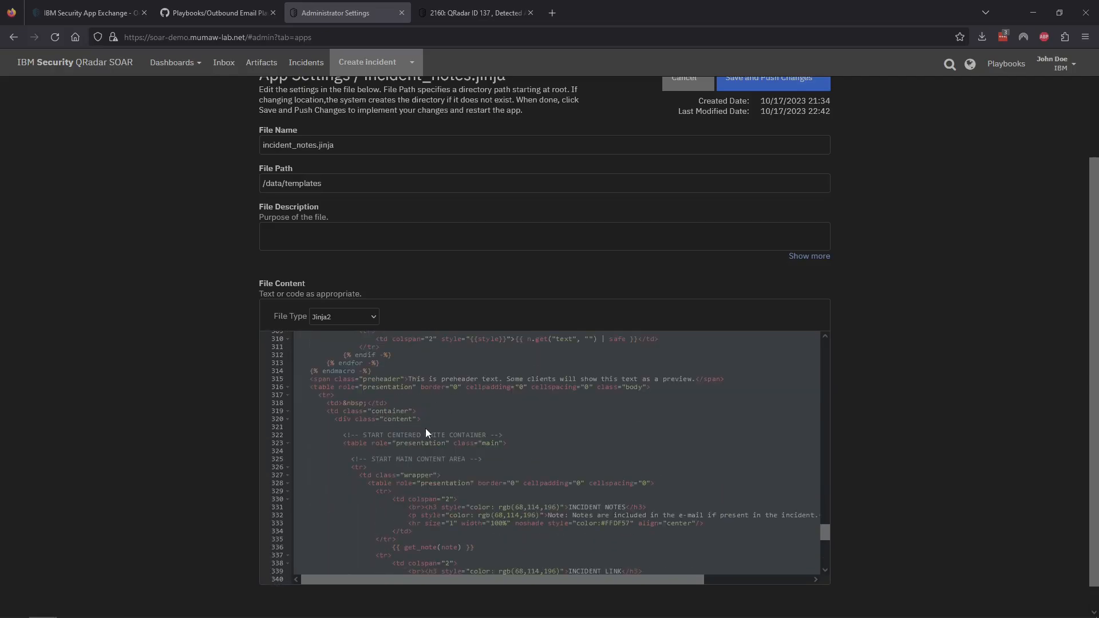
{"action": "scroll", "coordinate": [421, 428], "scroll_direction": "up", "scroll_amount": 20}
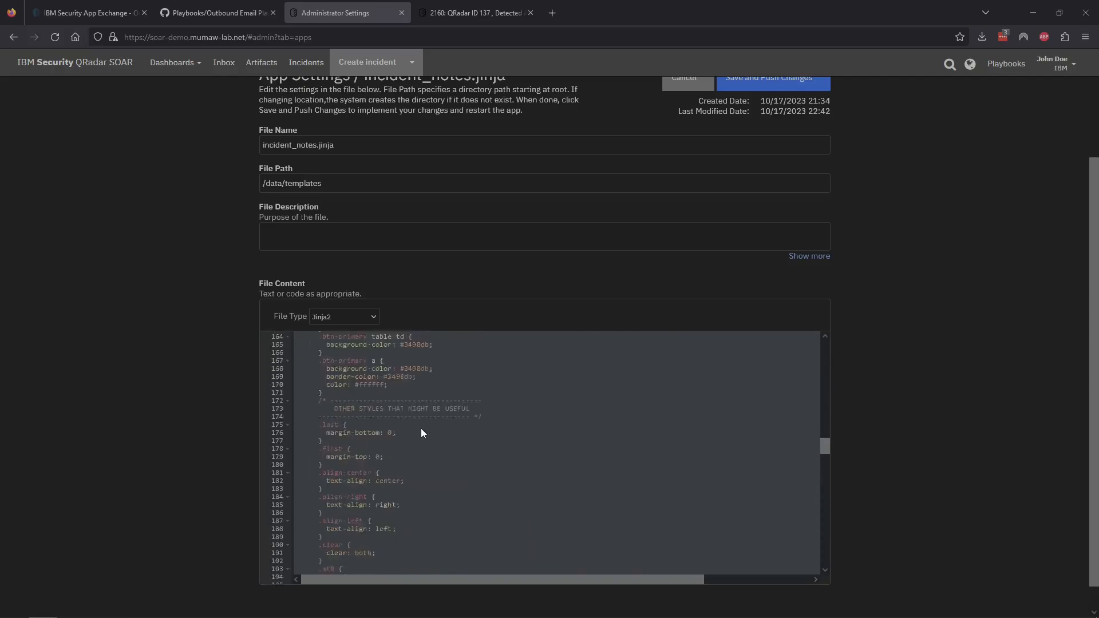
{"action": "scroll", "coordinate": [238, 407], "scroll_direction": "down", "scroll_amount": 2}
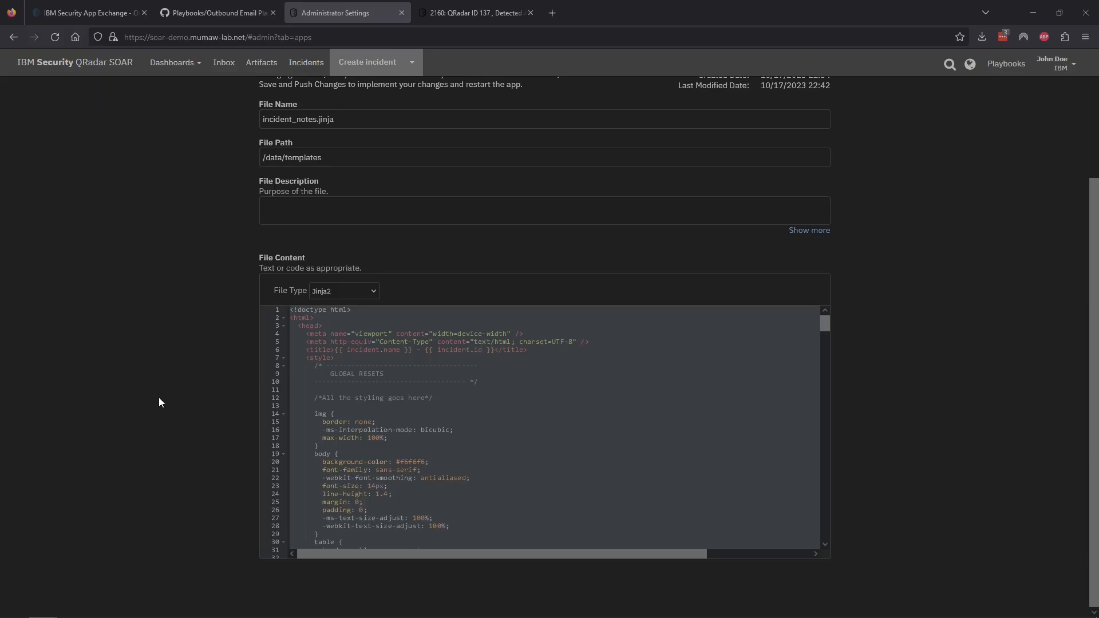
{"action": "scroll", "coordinate": [161, 397], "scroll_direction": "up", "scroll_amount": 3}
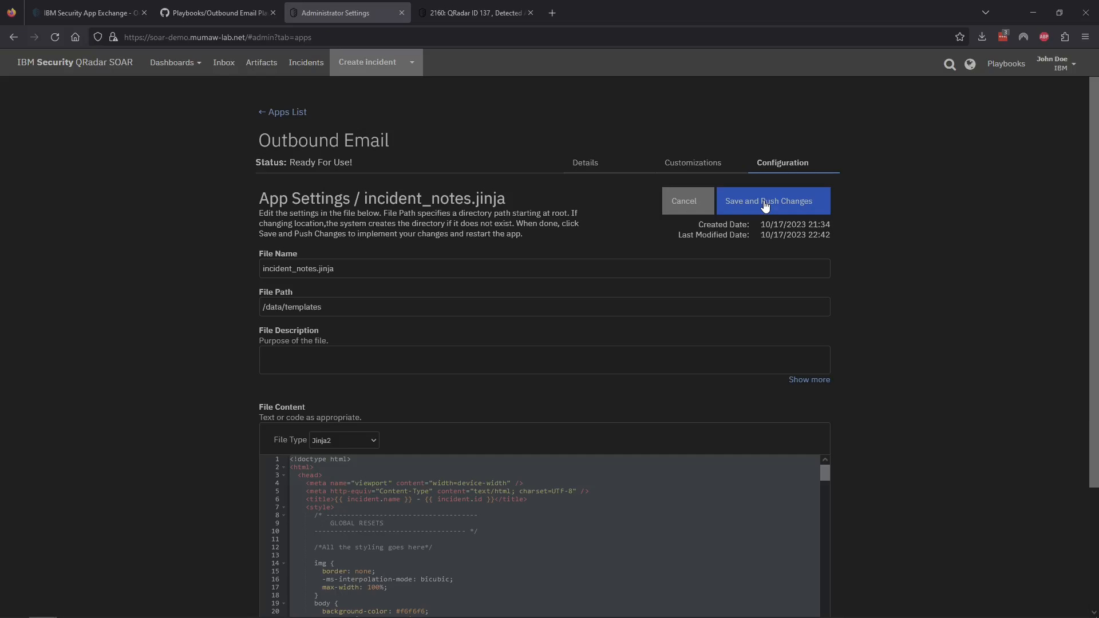
{"action": "left_click", "coordinate": [689, 204]}
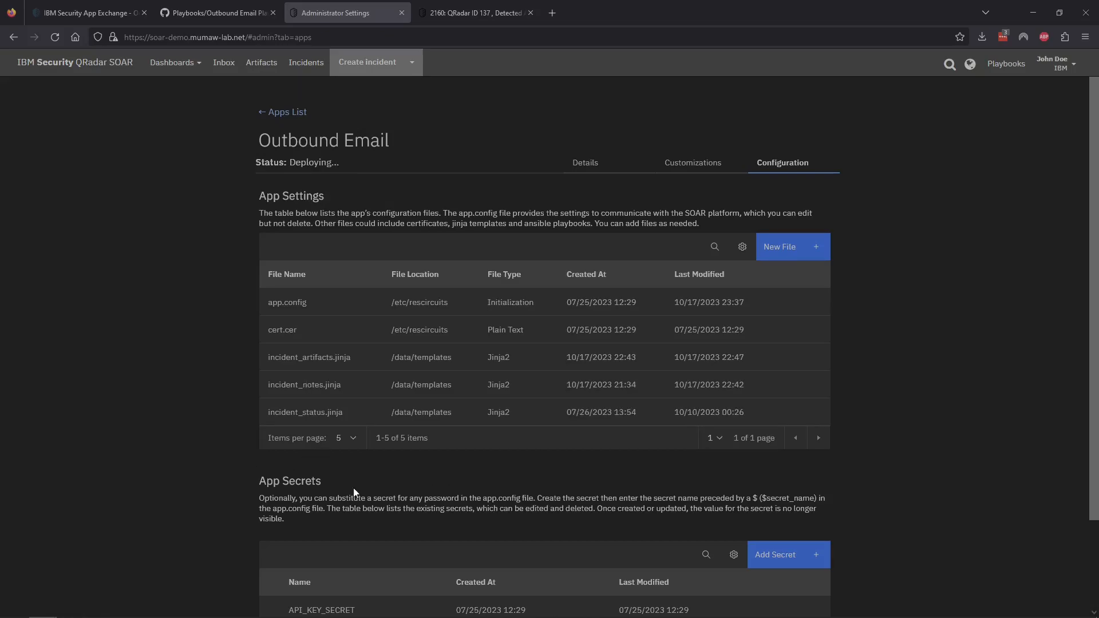
Step: Open incident_status.jinja, check its file name and path, then save and push it
{"action": "left_click", "coordinate": [306, 413]}
{"action": "scroll", "coordinate": [185, 449], "scroll_direction": "down", "scroll_amount": 3}
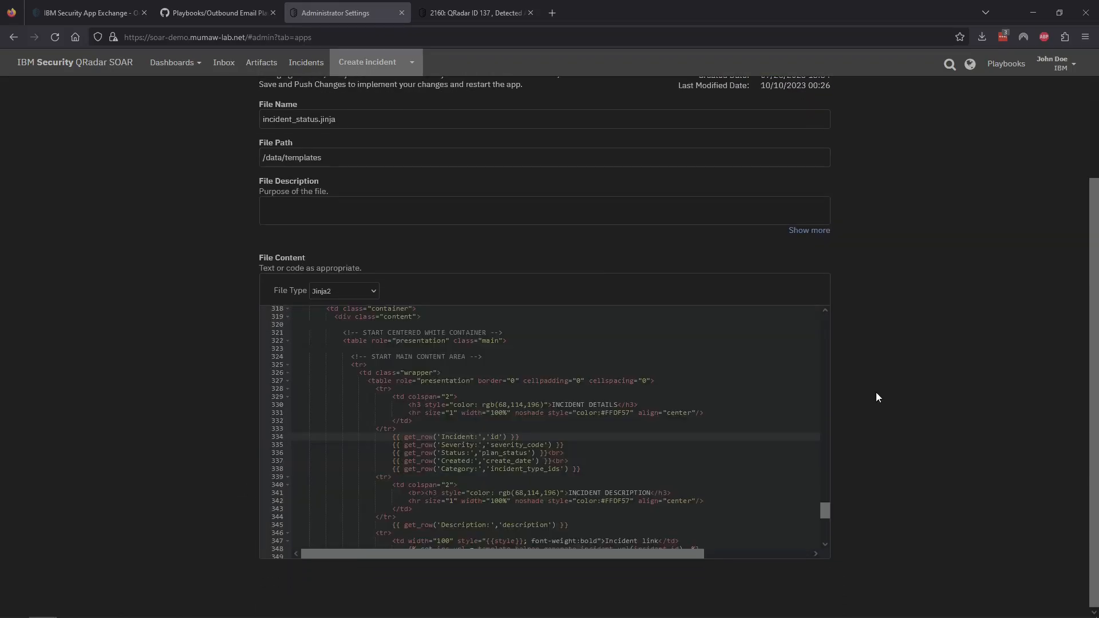
{"action": "scroll", "coordinate": [876, 393], "scroll_direction": "up", "scroll_amount": 3}
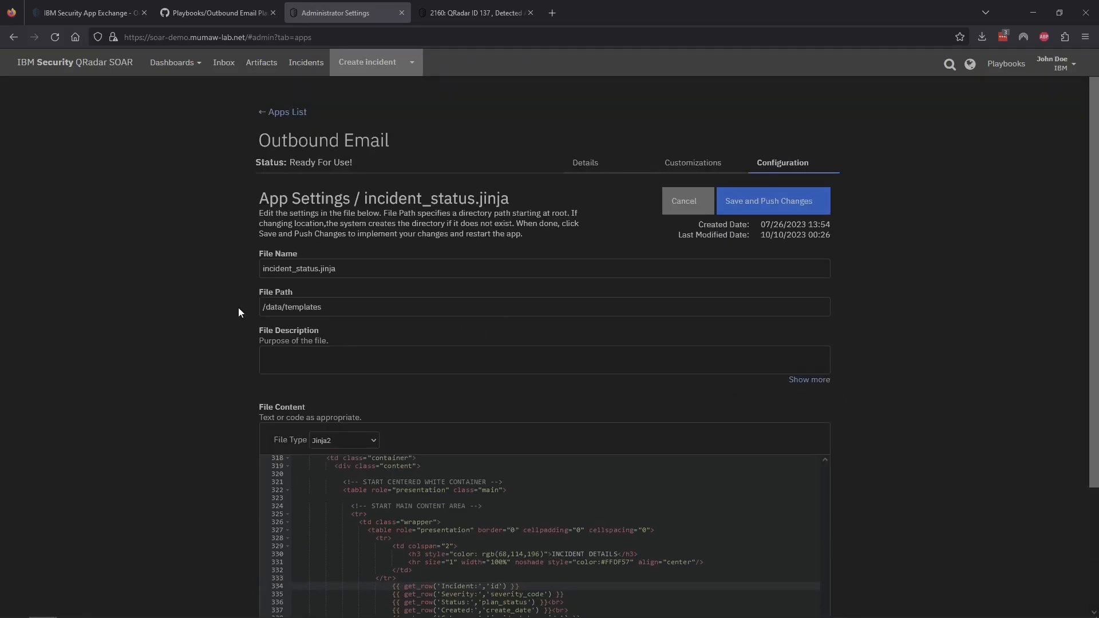
{"action": "triple_click", "coordinate": [262, 306]}
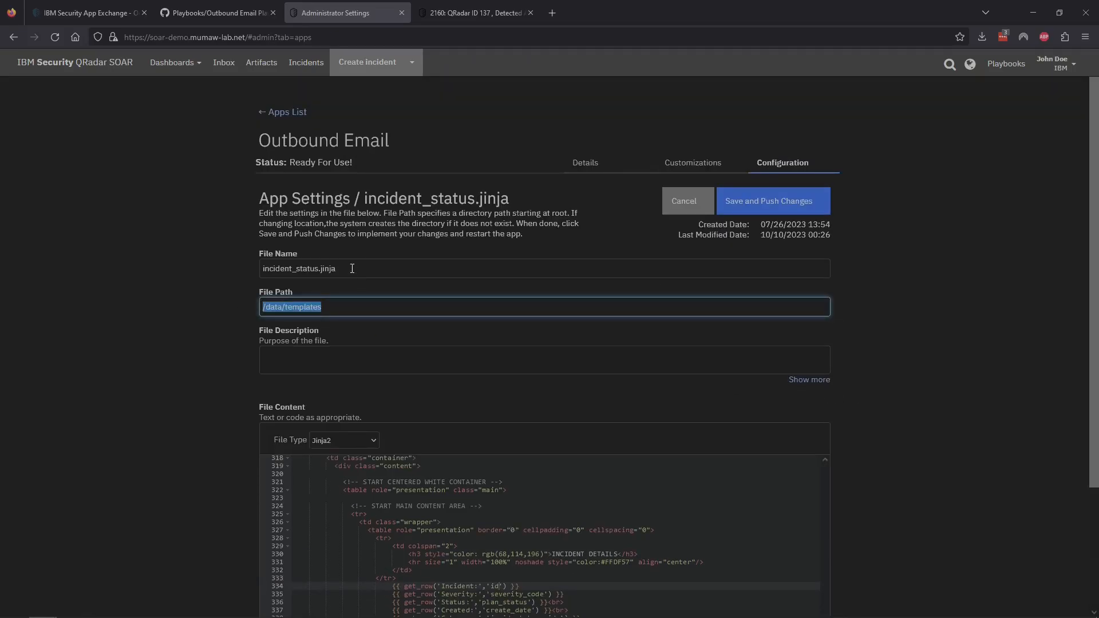
{"action": "left_click_drag", "start_coordinate": [352, 269], "coordinate": [213, 269]}
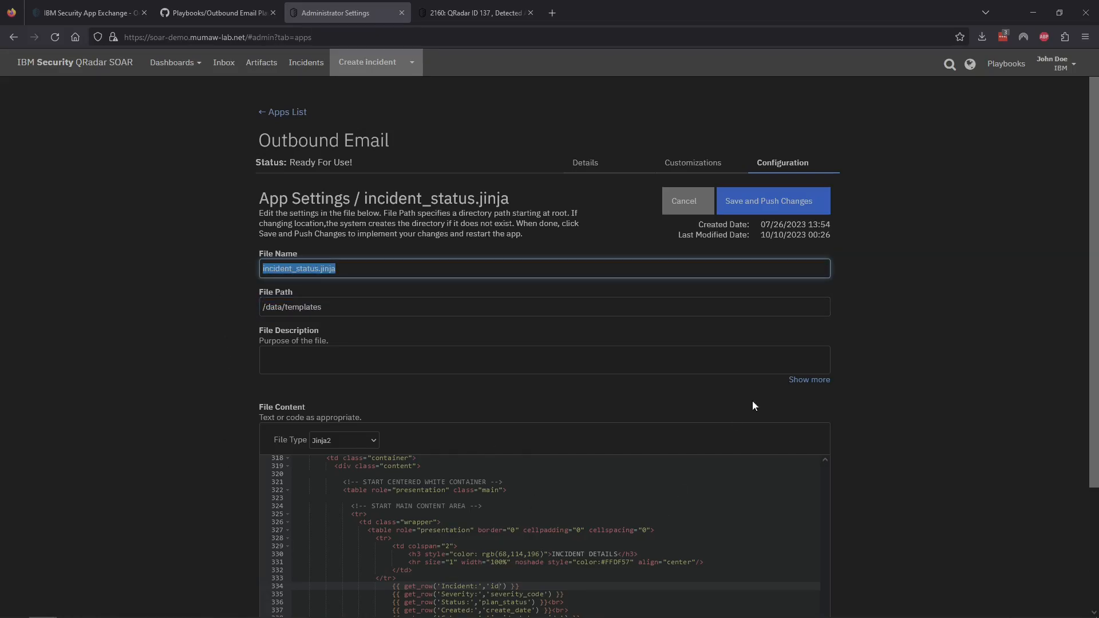
{"action": "left_click", "coordinate": [770, 208]}
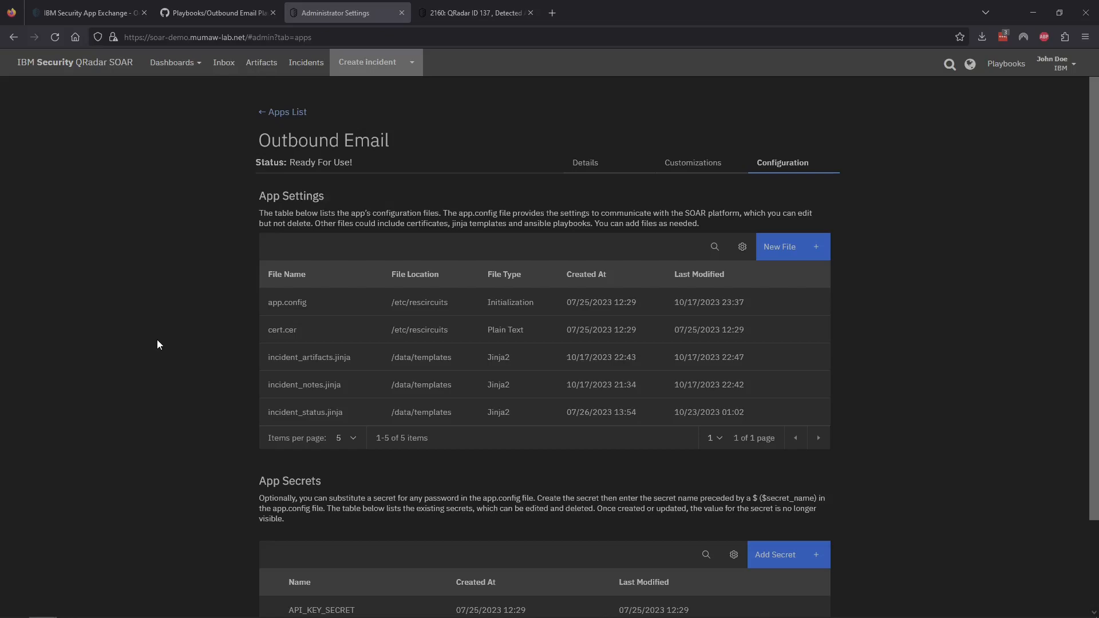
Step: Open app.config and highlight the [fn_outbound_email:templates] section and its three template paths
{"action": "left_click", "coordinate": [301, 308]}
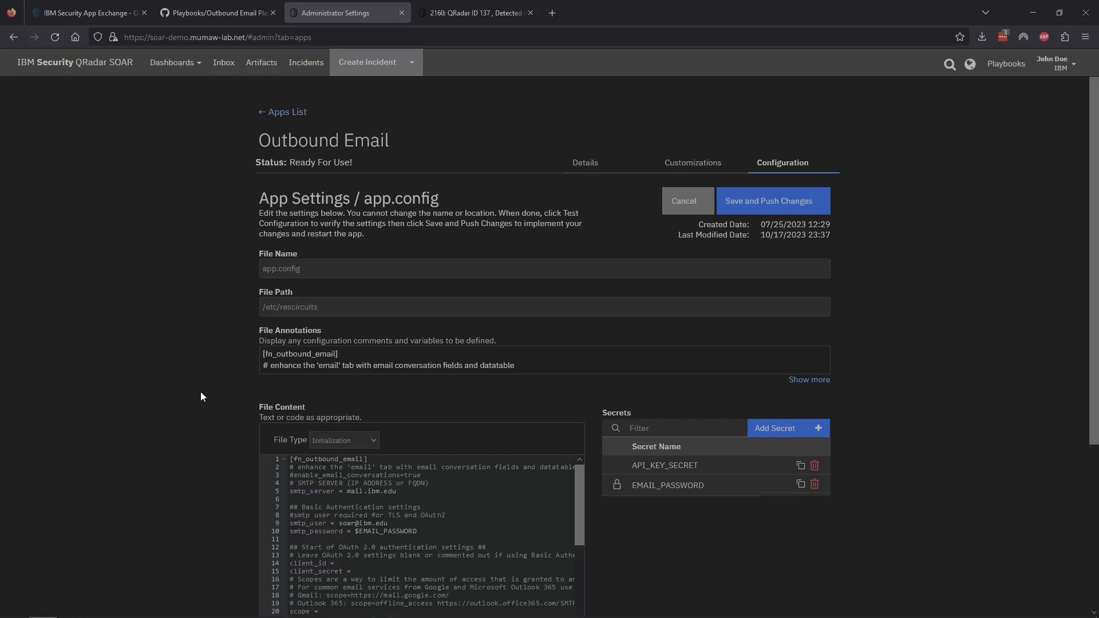
{"action": "scroll", "coordinate": [195, 407], "scroll_direction": "down", "scroll_amount": 3}
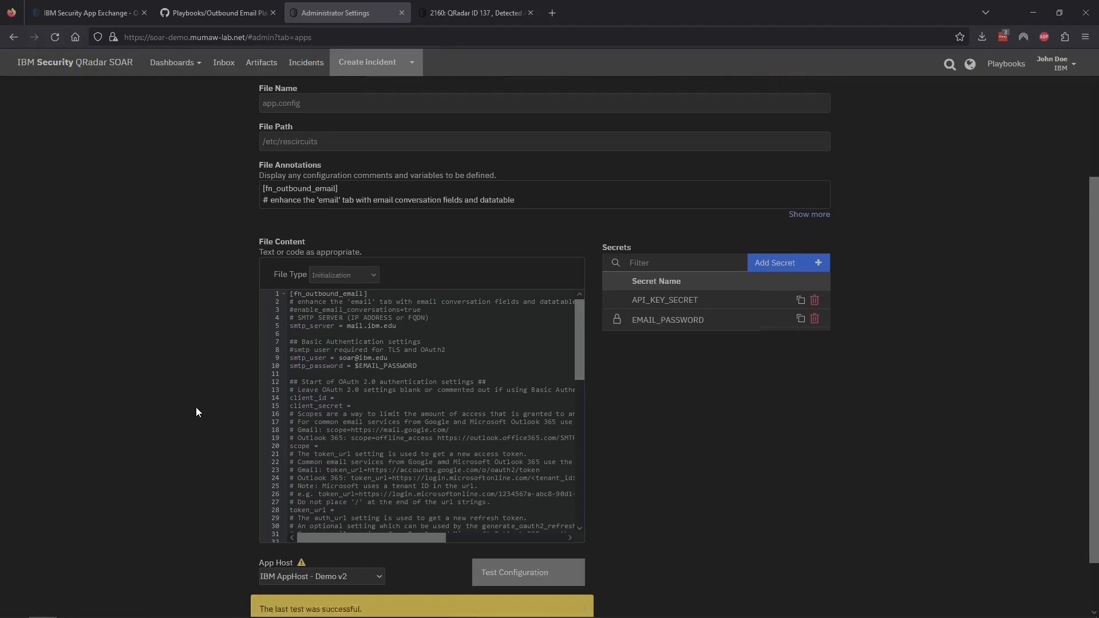
{"action": "scroll", "coordinate": [359, 393], "scroll_direction": "down", "scroll_amount": 3}
{"action": "scroll", "coordinate": [359, 393], "scroll_direction": "down", "scroll_amount": 6}
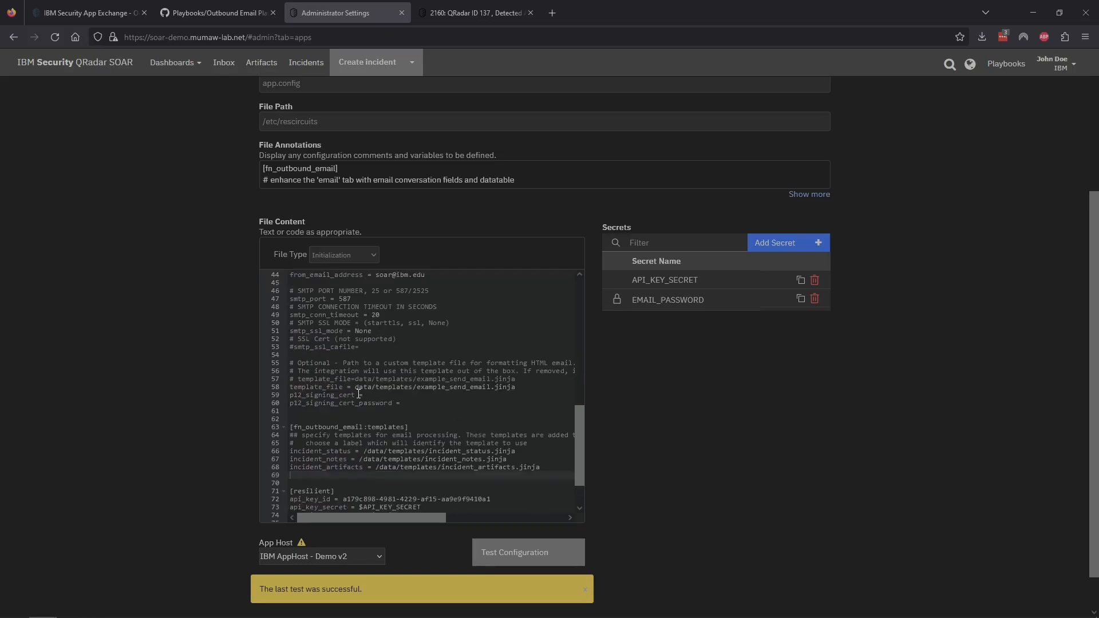
{"action": "left_click_drag", "start_coordinate": [290, 359], "coordinate": [424, 359]}
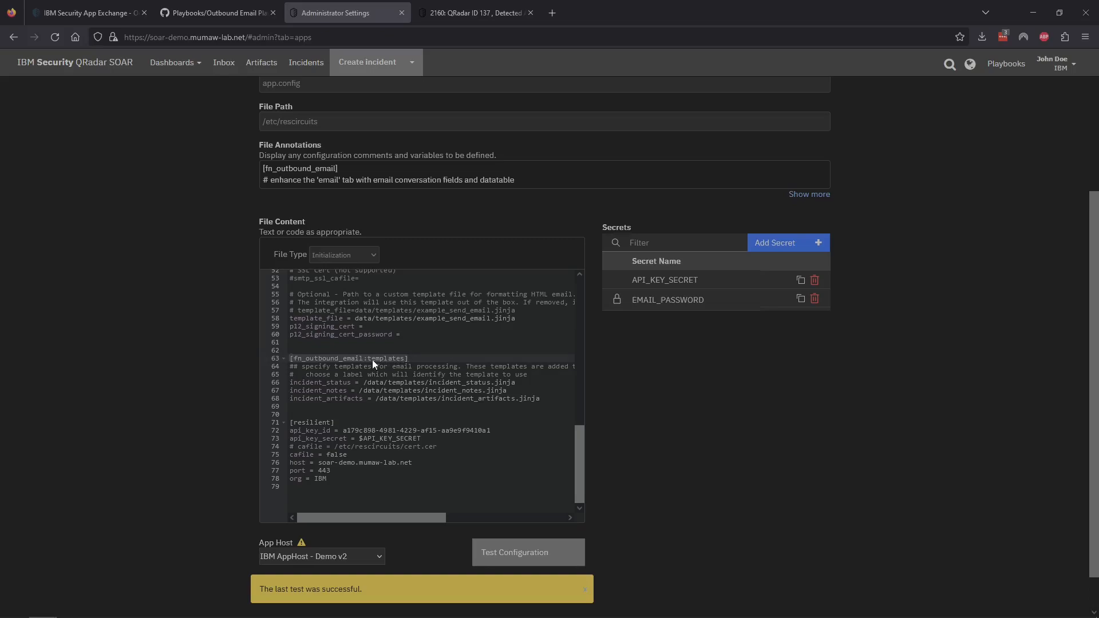
{"action": "left_click", "coordinate": [397, 405]}
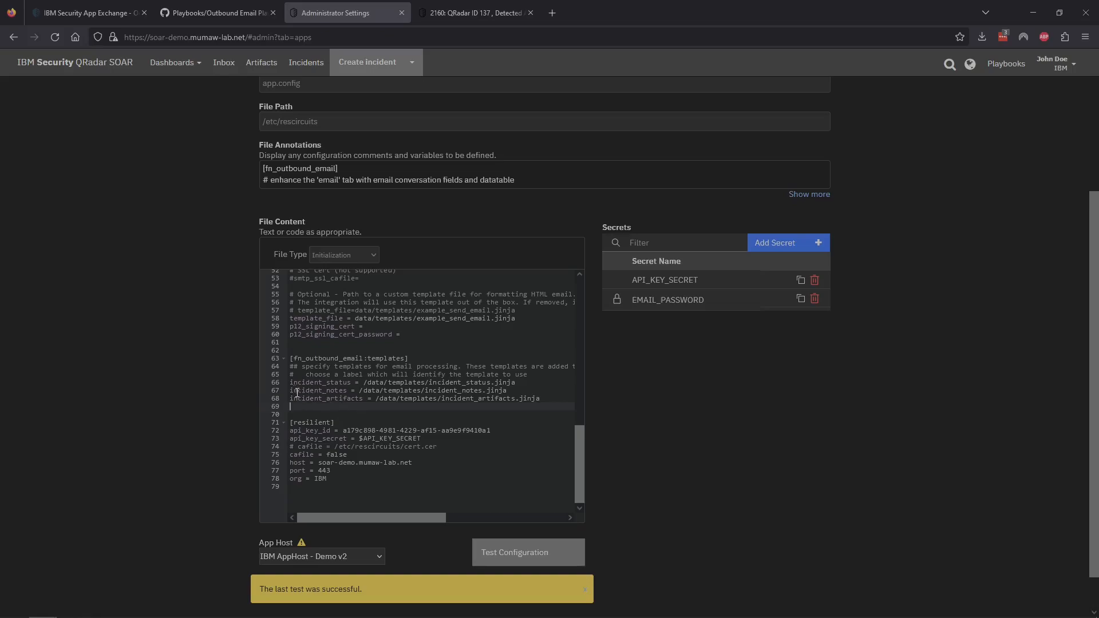
{"action": "left_click_drag", "start_coordinate": [290, 382], "coordinate": [394, 401]}
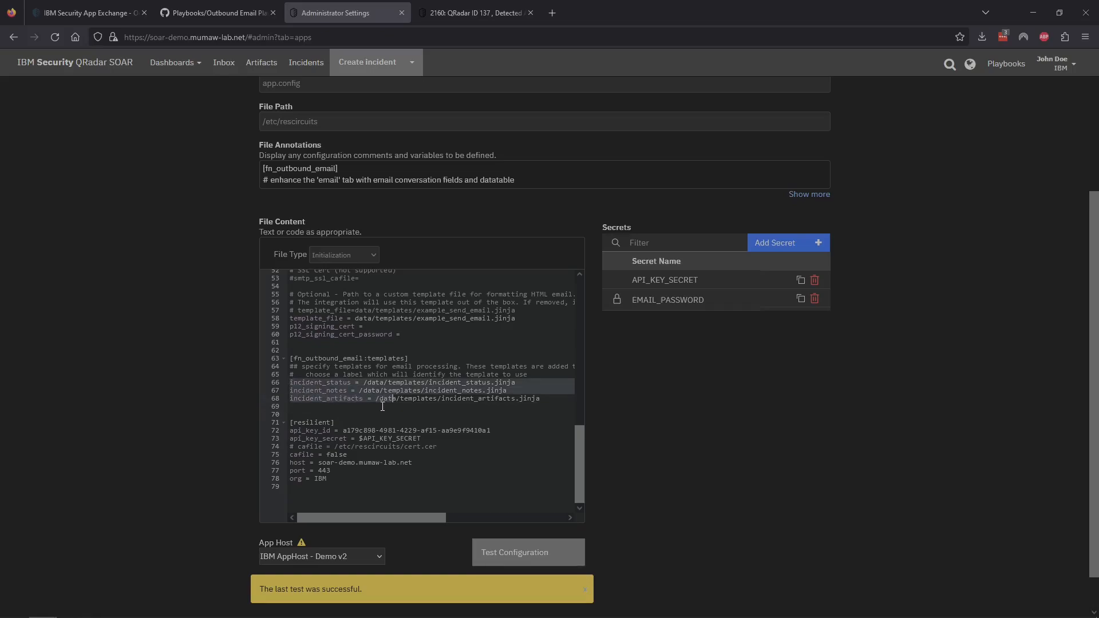
{"action": "left_click", "coordinate": [382, 406]}
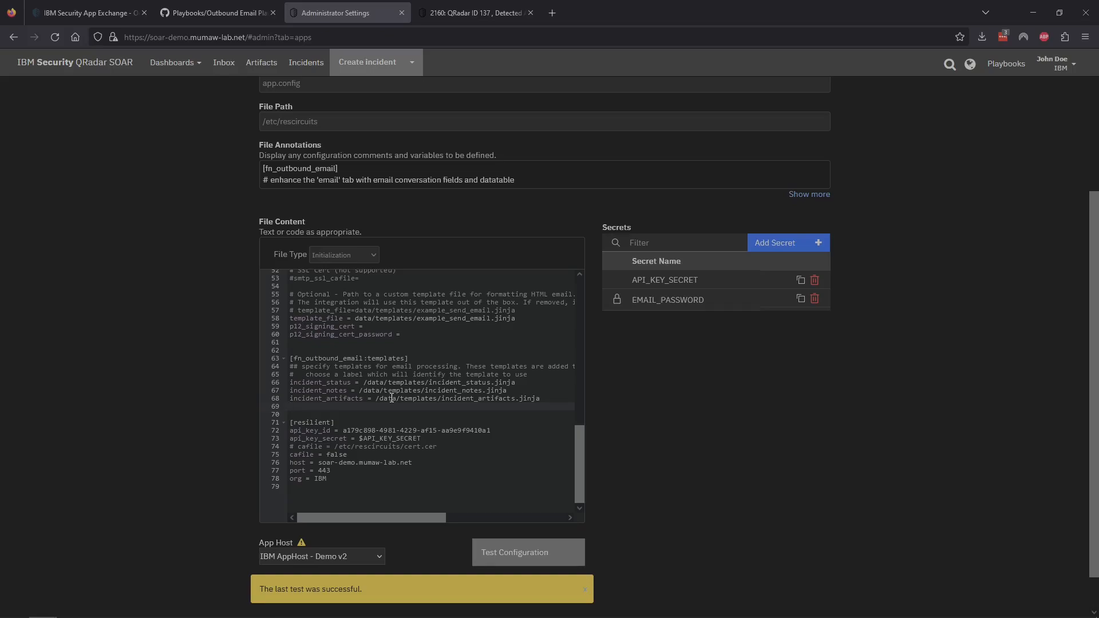
Step: Type trial text on empty line 69 and erase it again
{"action": "type", "text": "L"}
{"action": "key", "text": "BackSpace"}
{"action": "type", "text": "l"}
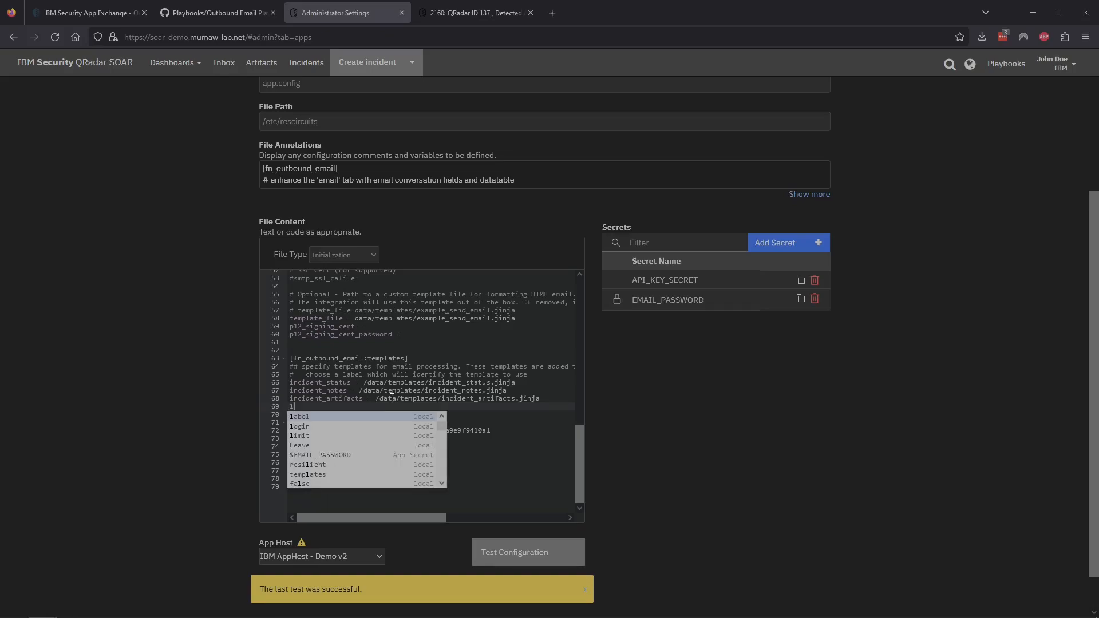
{"action": "type", "text": "abela"}
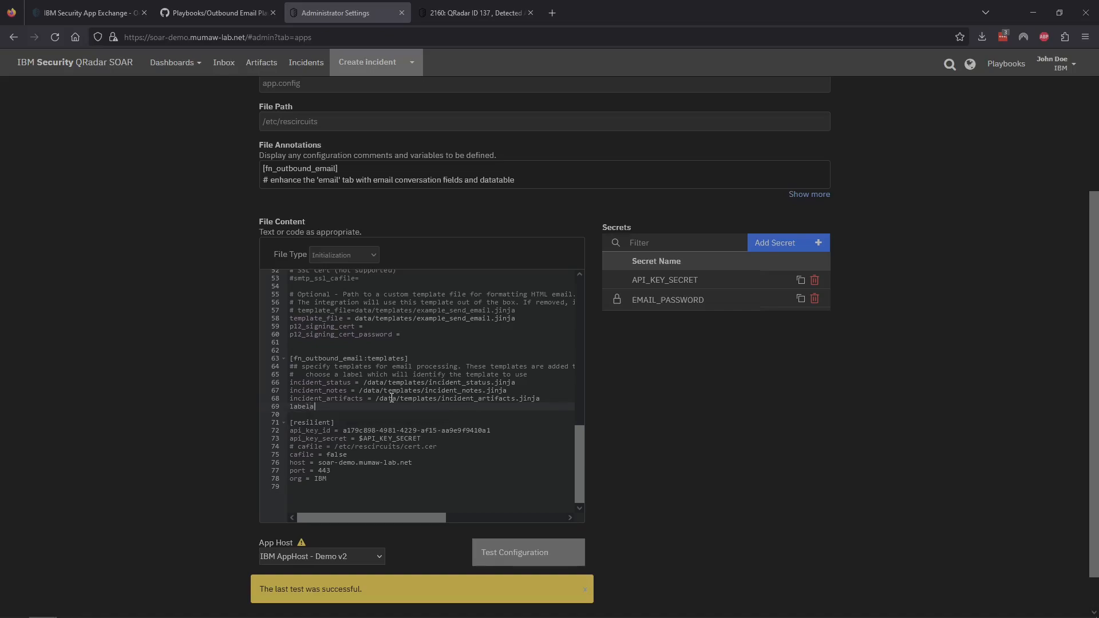
{"action": "key", "text": "BackSpace"}
{"action": "type", "text": "c"}
{"action": "key", "text": "BackSpace"}
{"action": "key", "text": "BackSpace"}
{"action": "key", "text": "BackSpace"}
{"action": "key", "text": "BackSpace"}
{"action": "key", "text": "BackSpace"}
{"action": "key", "text": "BackSpace"}
Step: Inspect the incident_status label and incident_artifacts.jinja path, then save and push app.config
{"action": "left_click_drag", "start_coordinate": [291, 382], "coordinate": [351, 384]}
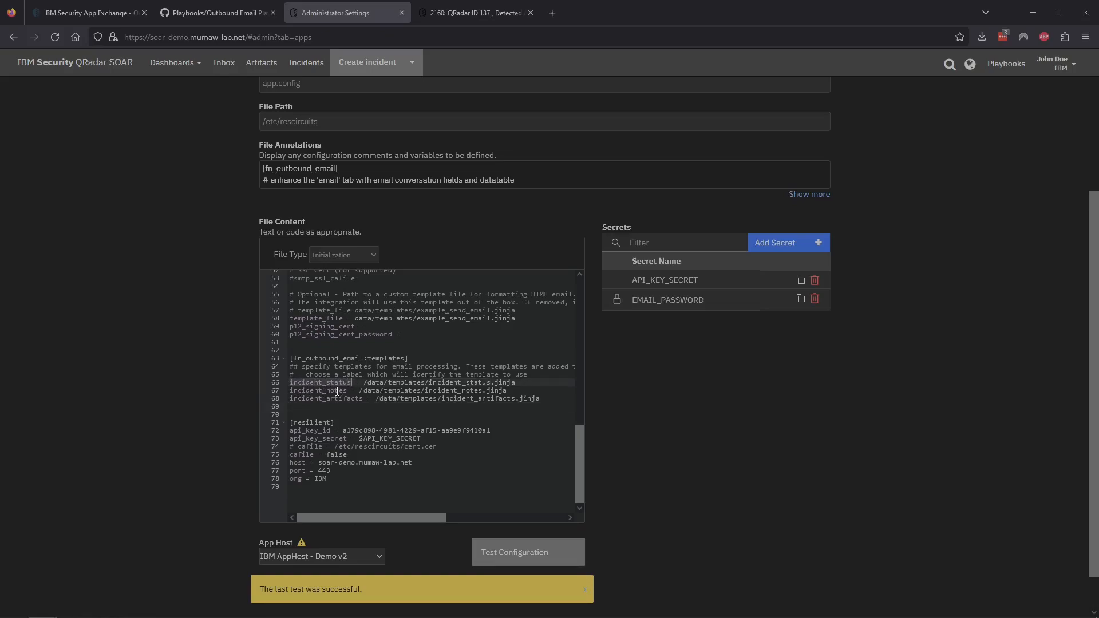
{"action": "left_click", "coordinate": [364, 398]}
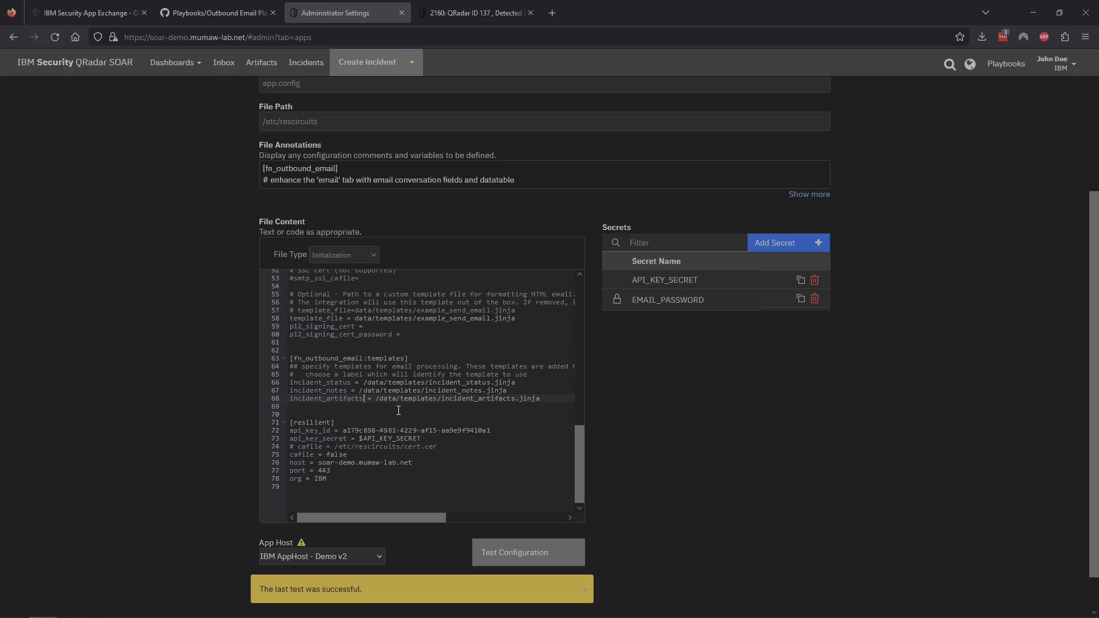
{"action": "left_click_drag", "start_coordinate": [377, 399], "coordinate": [543, 399]}
{"action": "left_click", "coordinate": [416, 416]}
{"action": "double_click", "coordinate": [386, 399]}
{"action": "key", "text": "Right"}
{"action": "key", "text": "Right"}
{"action": "left_click_drag", "start_coordinate": [441, 402], "coordinate": [545, 399]}
{"action": "left_click", "coordinate": [547, 399]}
{"action": "scroll", "coordinate": [894, 385], "scroll_direction": "up", "scroll_amount": 3}
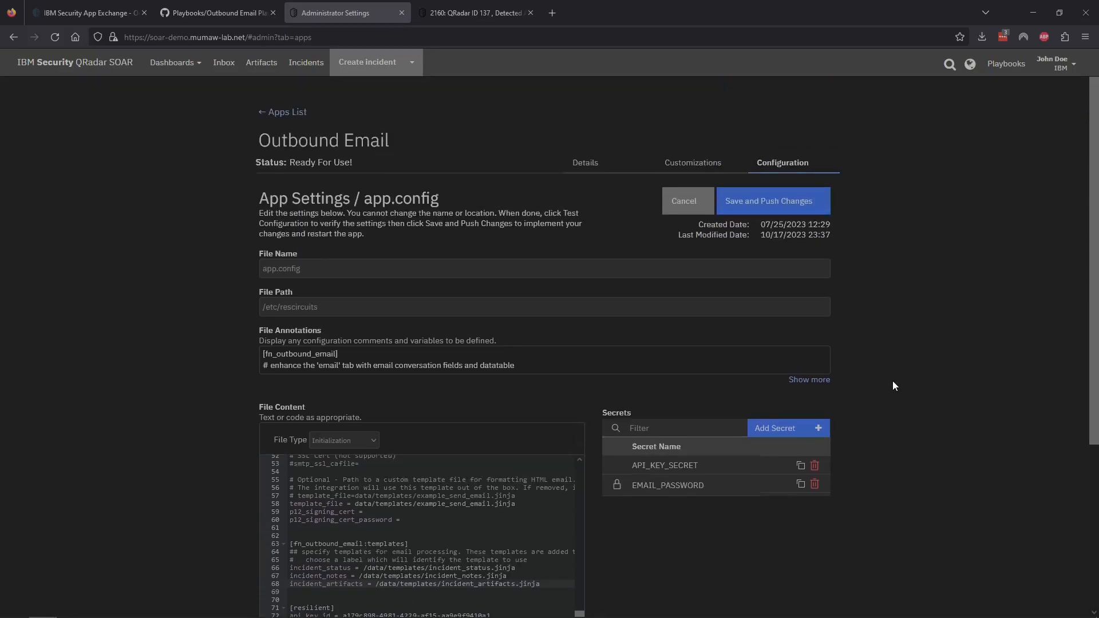
{"action": "left_click", "coordinate": [762, 209]}
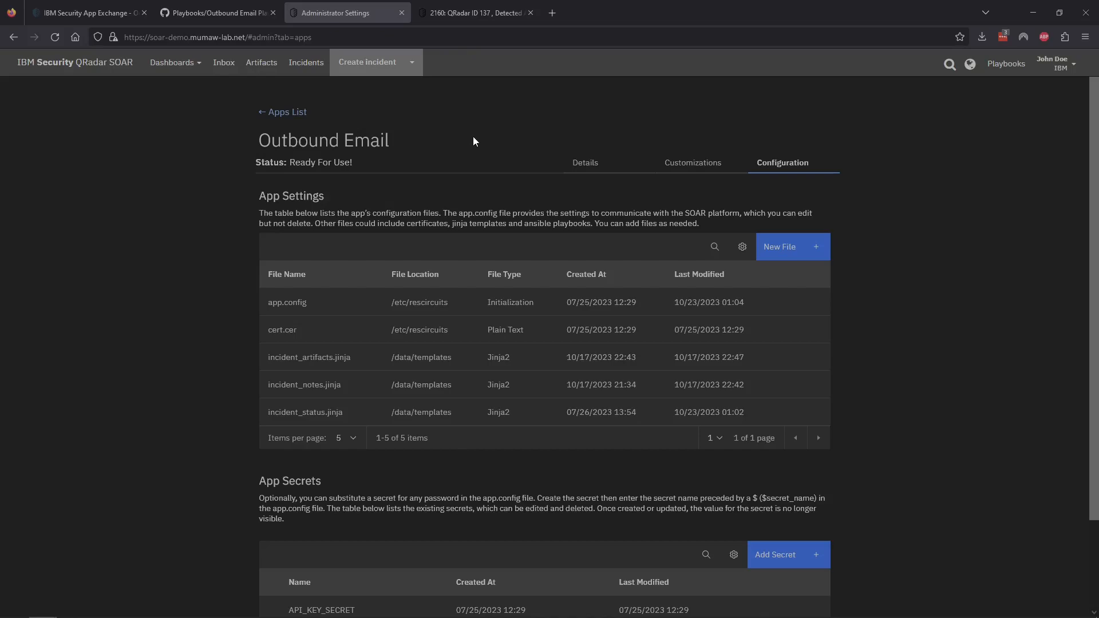
Step: In a new Playbooks tab, filter by 'mail' and open Send Incident Email (PB)
{"action": "middle_click", "coordinate": [1004, 65]}
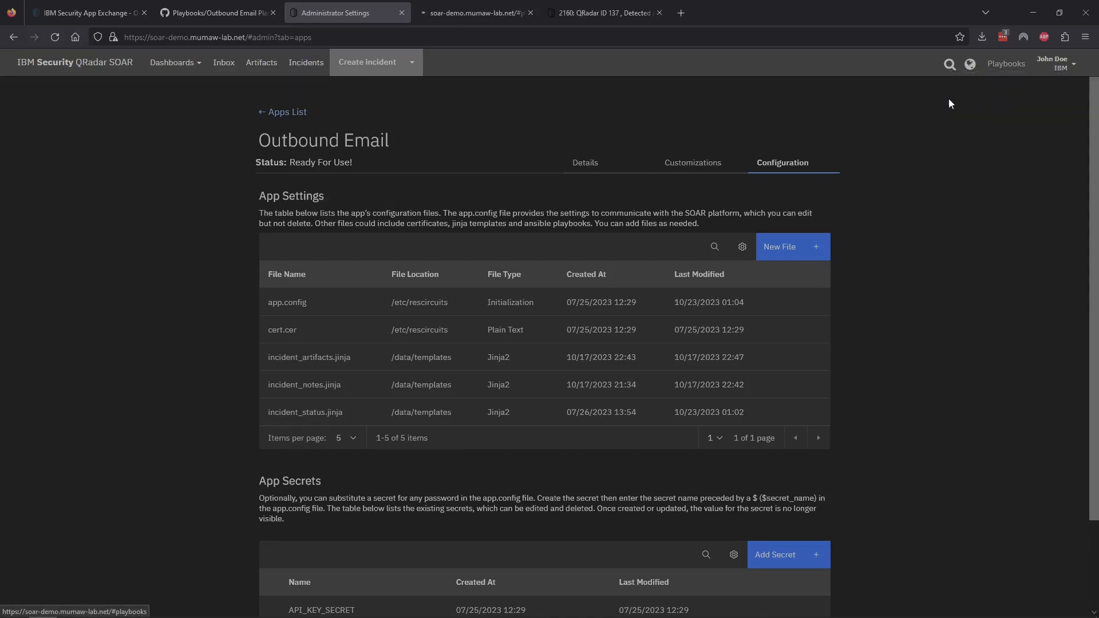
{"action": "left_click", "coordinate": [459, 9]}
{"action": "left_click", "coordinate": [392, 193]}
{"action": "type", "text": "mail"}
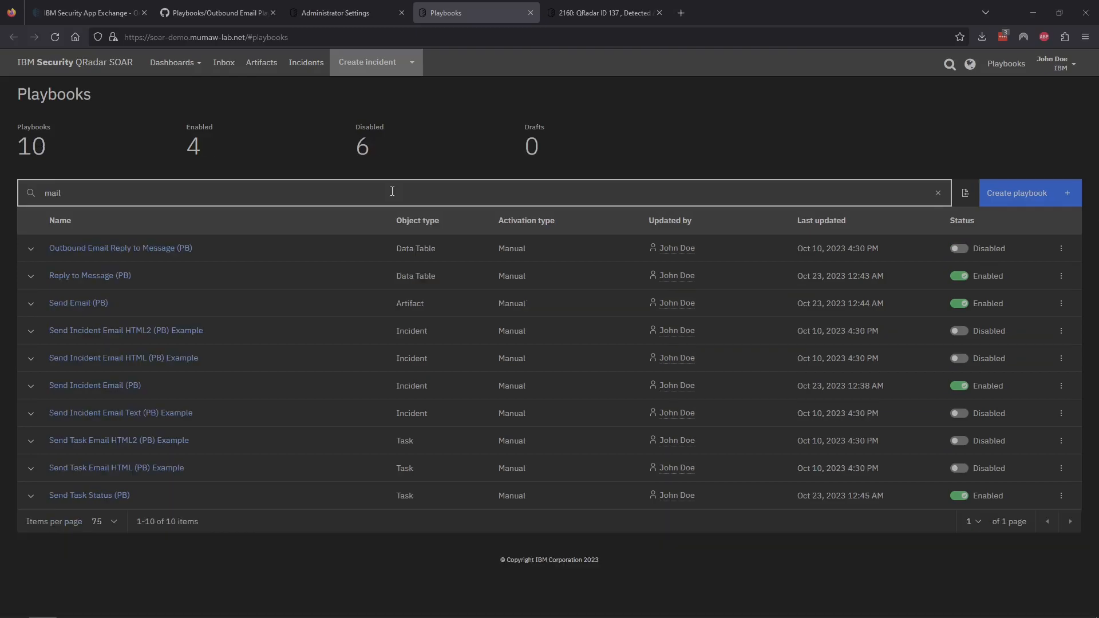
{"action": "left_click", "coordinate": [424, 166]}
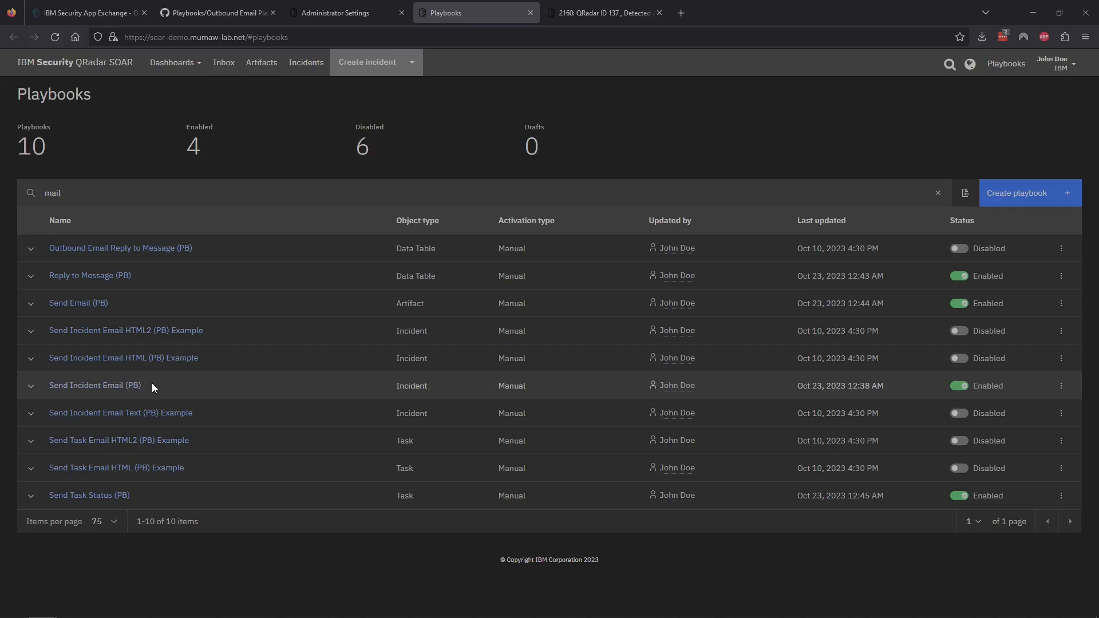
{"action": "left_click", "coordinate": [89, 386]}
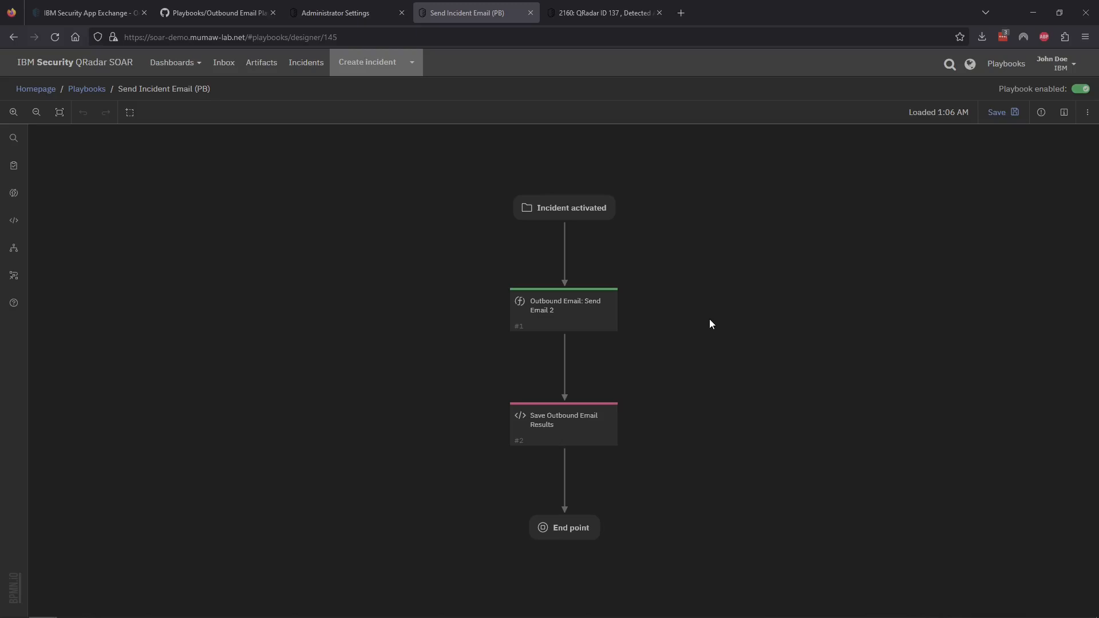
Step: Open the Send Email 2 input script and set the message-ID domain to soar-demo.mumaw-lab.net
{"action": "left_click", "coordinate": [591, 318]}
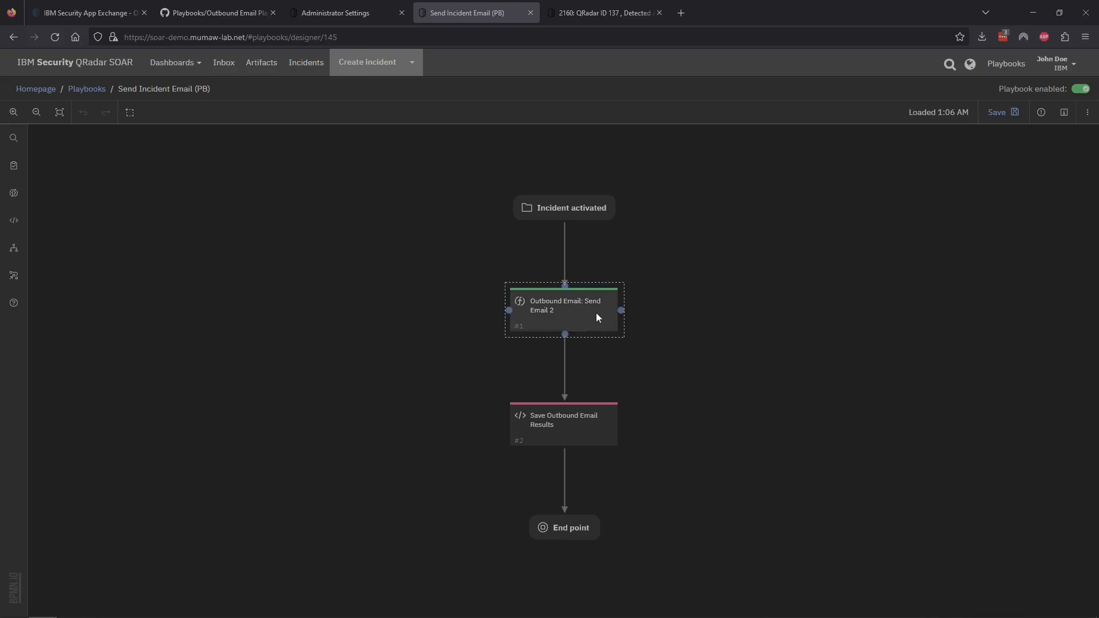
{"action": "left_click", "coordinate": [596, 314]}
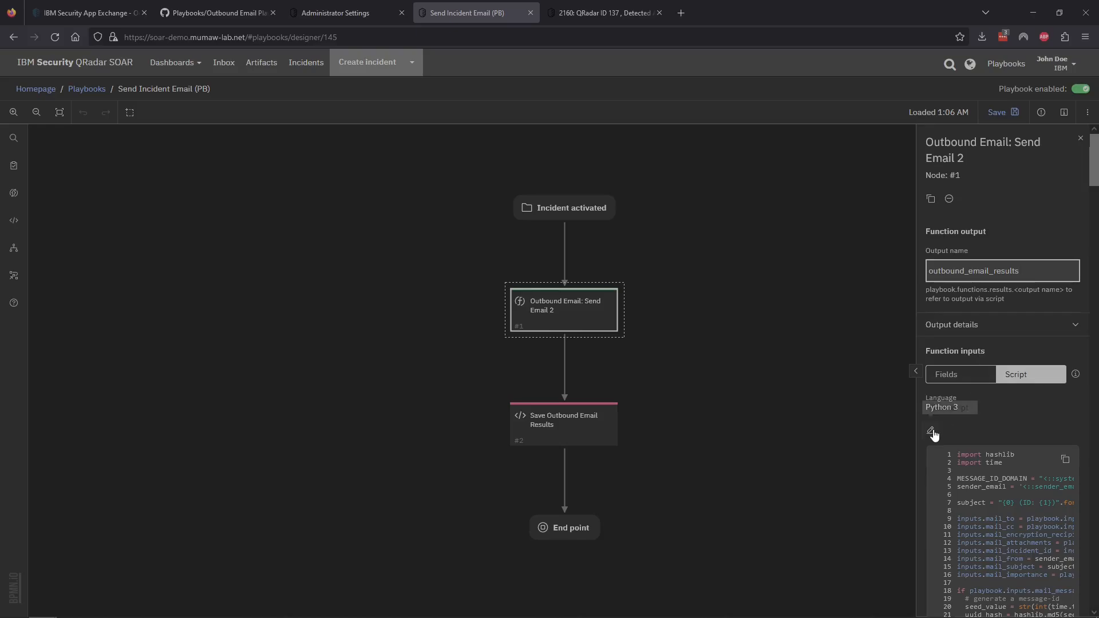
{"action": "left_click", "coordinate": [930, 430]}
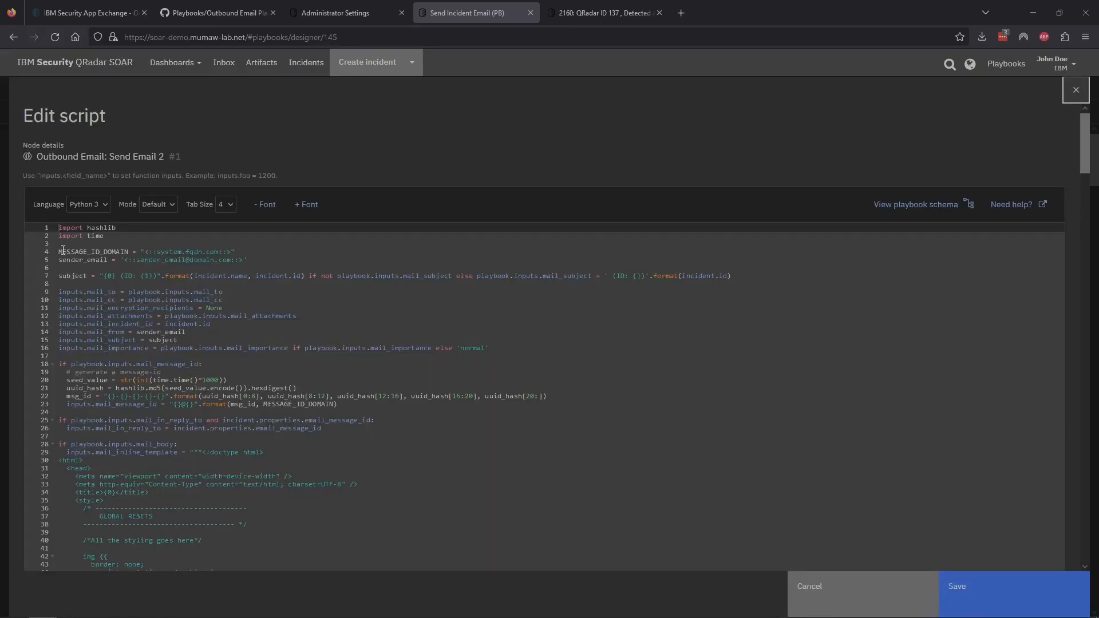
{"action": "left_click_drag", "start_coordinate": [59, 252], "coordinate": [86, 268]}
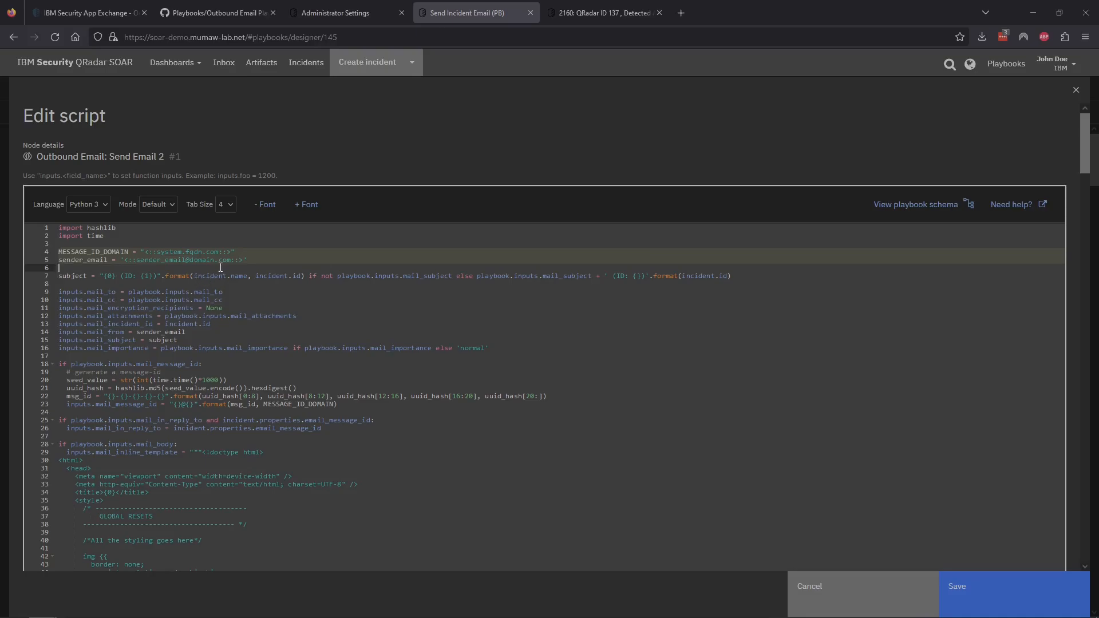
{"action": "left_click", "coordinate": [151, 252]}
{"action": "left_click_drag", "start_coordinate": [151, 252], "coordinate": [231, 253]}
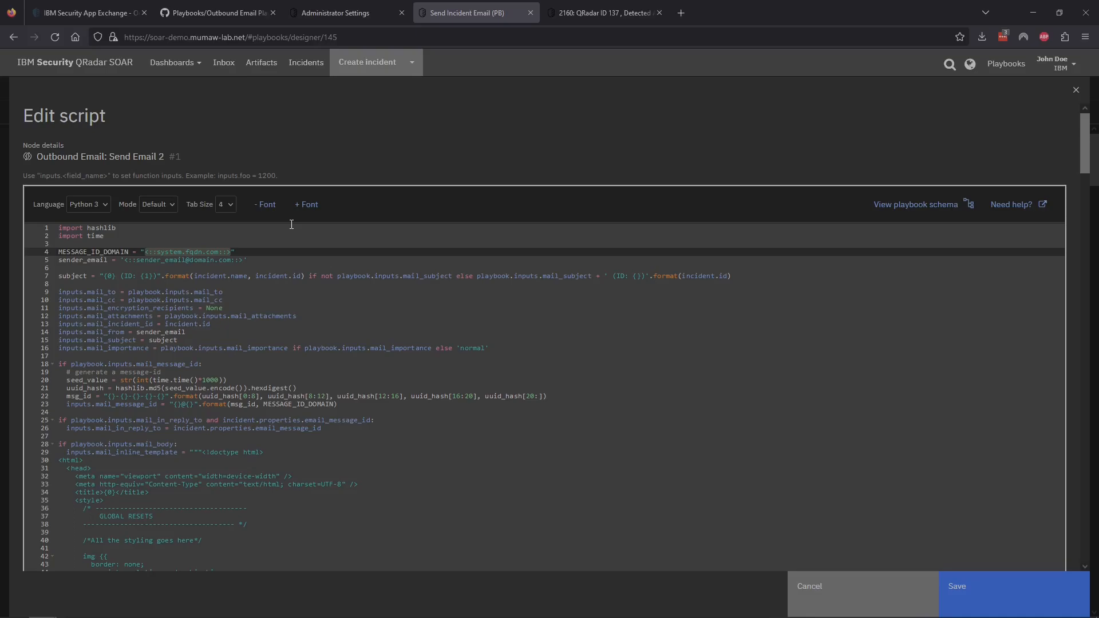
{"action": "type", "text": "soar-demo.mumaw-lab.net"}
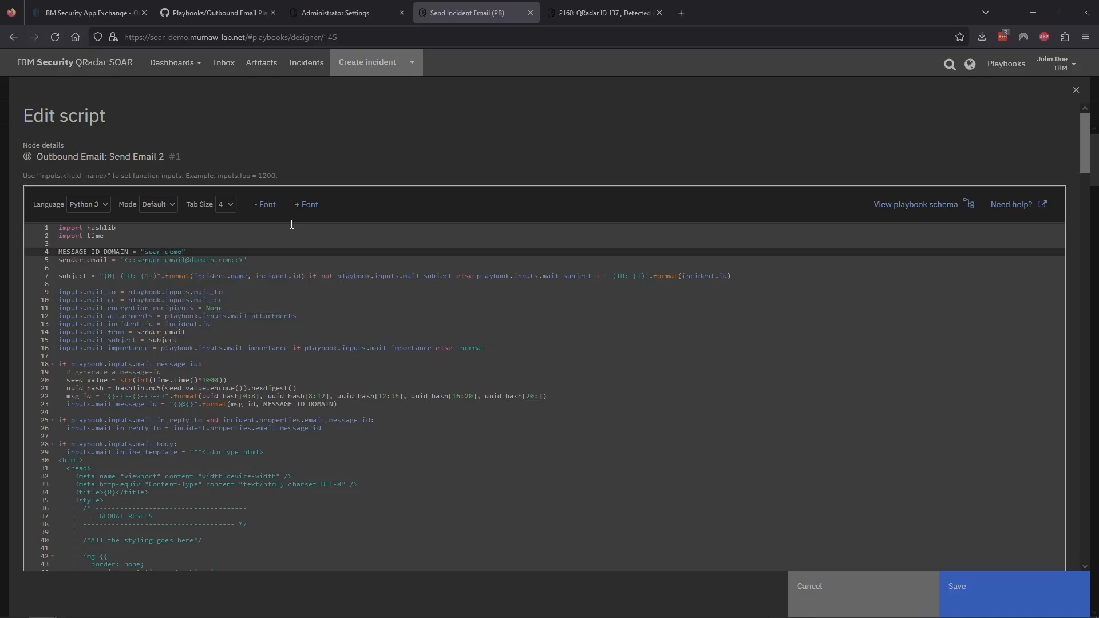
Step: Replace the sender_email placeholder on line 5 with the new sender address, then review the script
{"action": "left_click", "coordinate": [192, 261]}
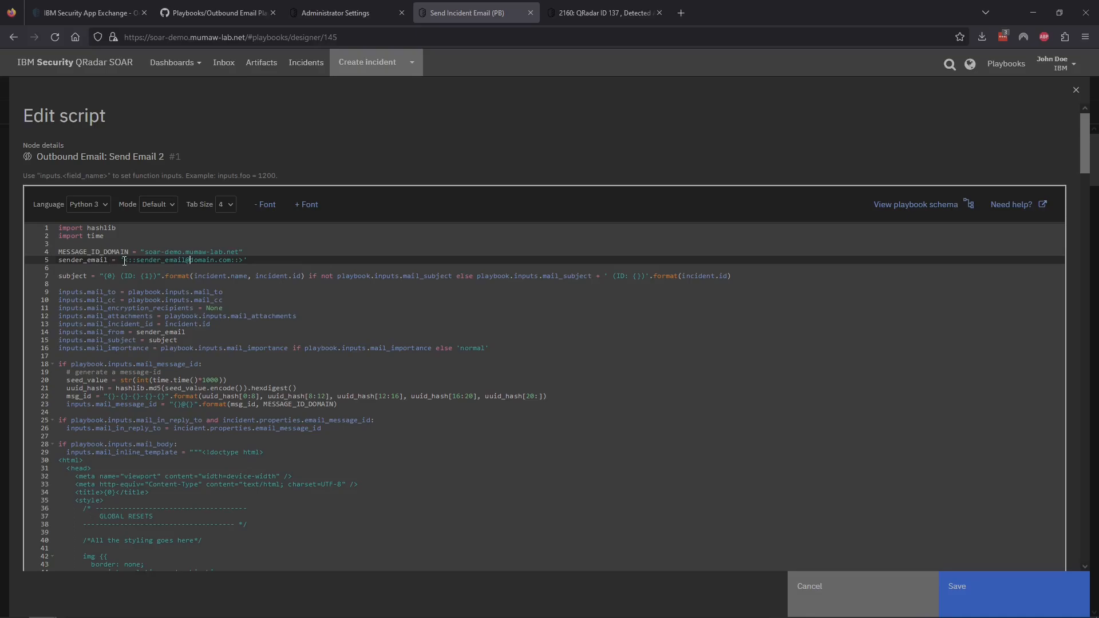
{"action": "left_click_drag", "start_coordinate": [124, 261], "coordinate": [244, 260]}
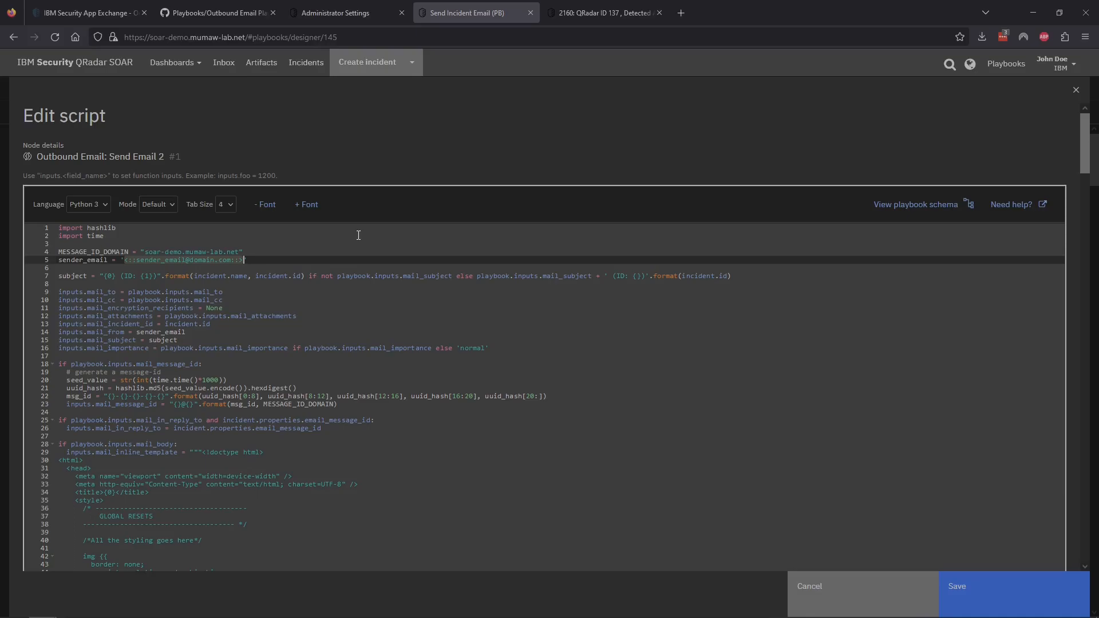
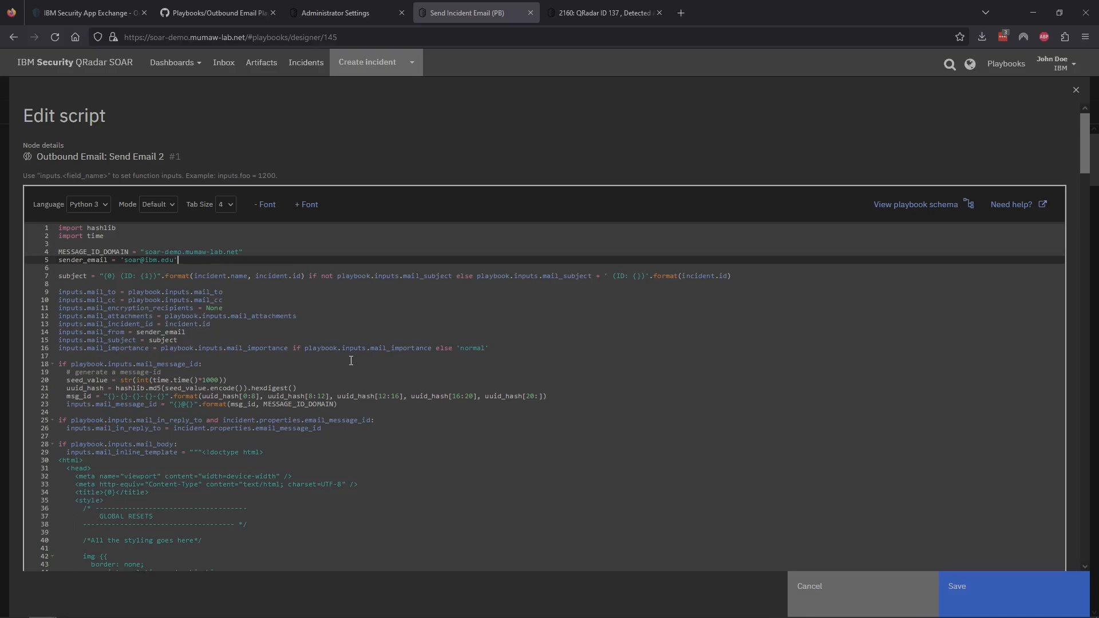
{"action": "scroll", "coordinate": [347, 386], "scroll_direction": "down", "scroll_amount": 6}
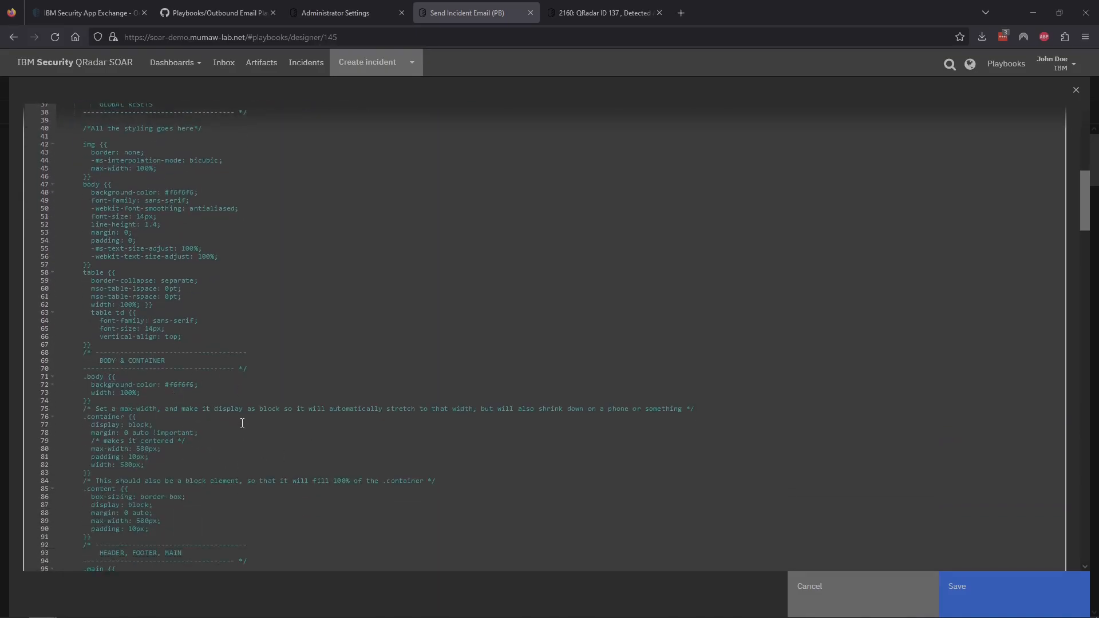
{"action": "scroll", "coordinate": [242, 422], "scroll_direction": "down", "scroll_amount": 19}
{"action": "scroll", "coordinate": [242, 422], "scroll_direction": "down", "scroll_amount": 20}
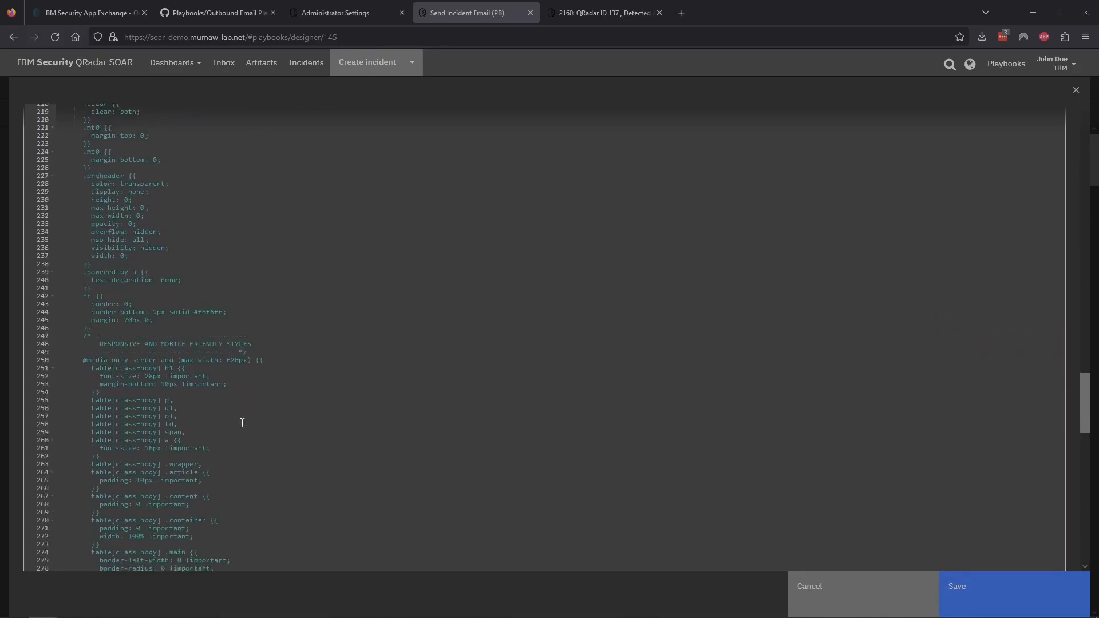
{"action": "scroll", "coordinate": [242, 422], "scroll_direction": "down", "scroll_amount": 20}
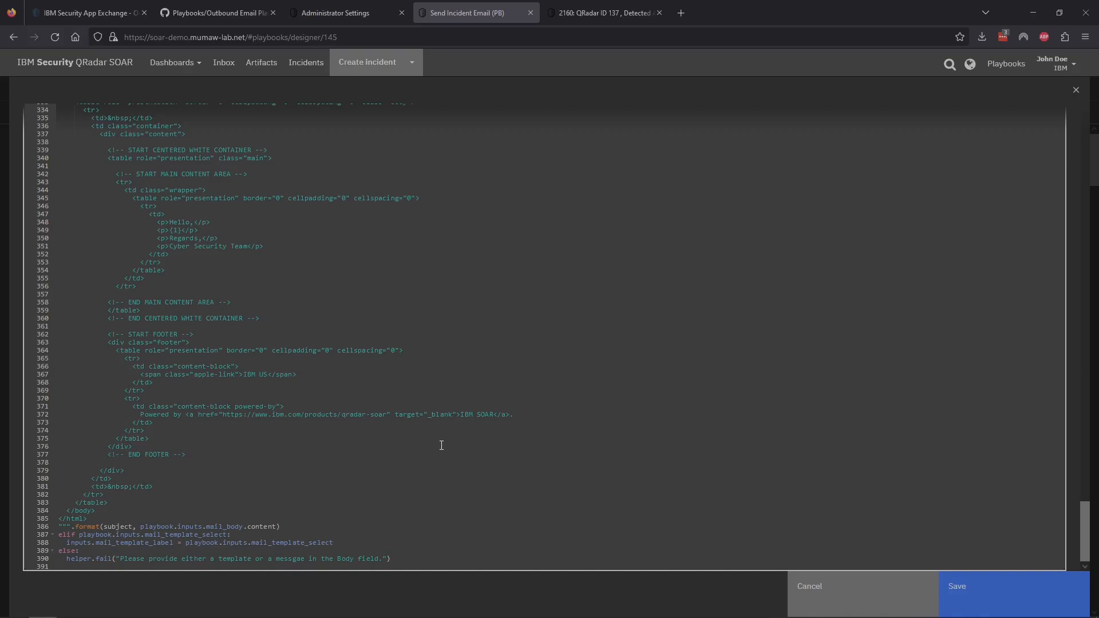
Step: Save the script and open the mail_template_select field in the activation form editor
{"action": "left_click", "coordinate": [990, 595]}
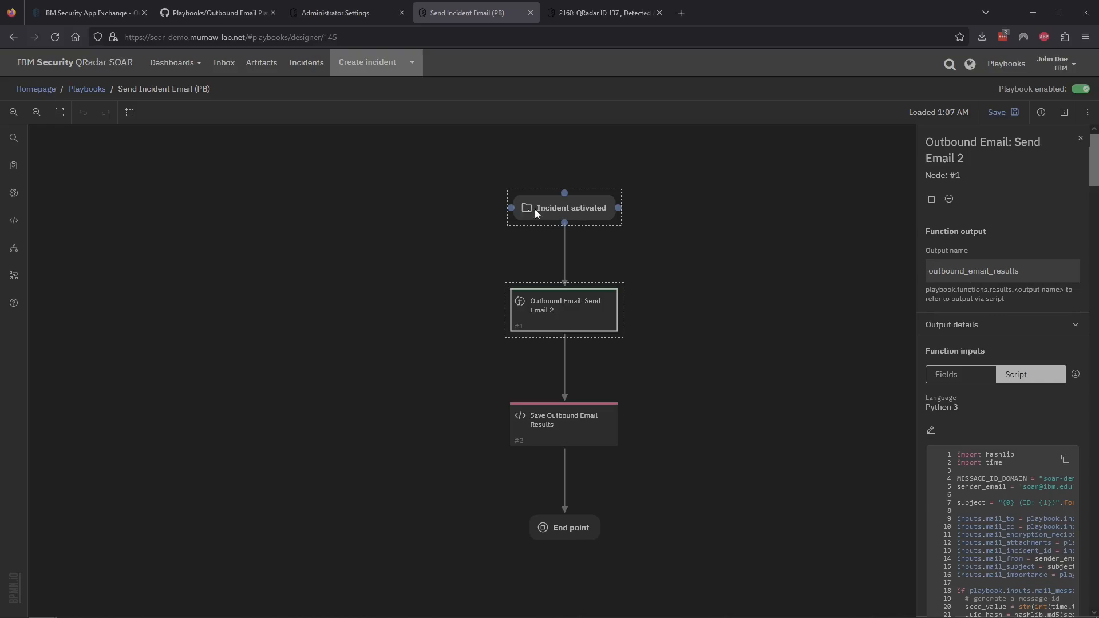
{"action": "left_click", "coordinate": [591, 207]}
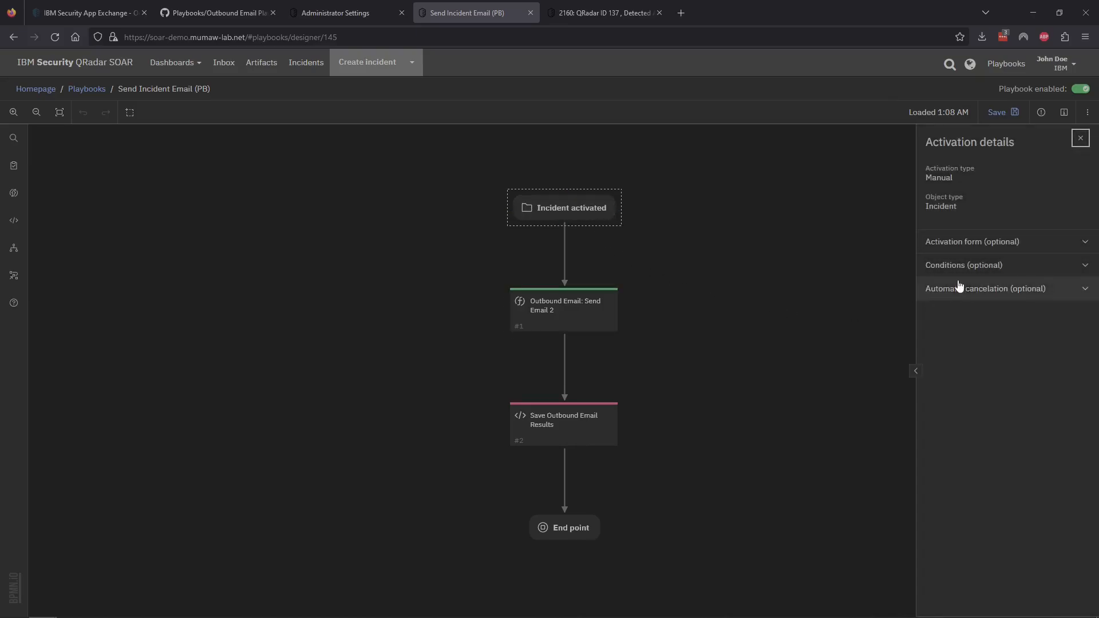
{"action": "left_click", "coordinate": [1084, 243]}
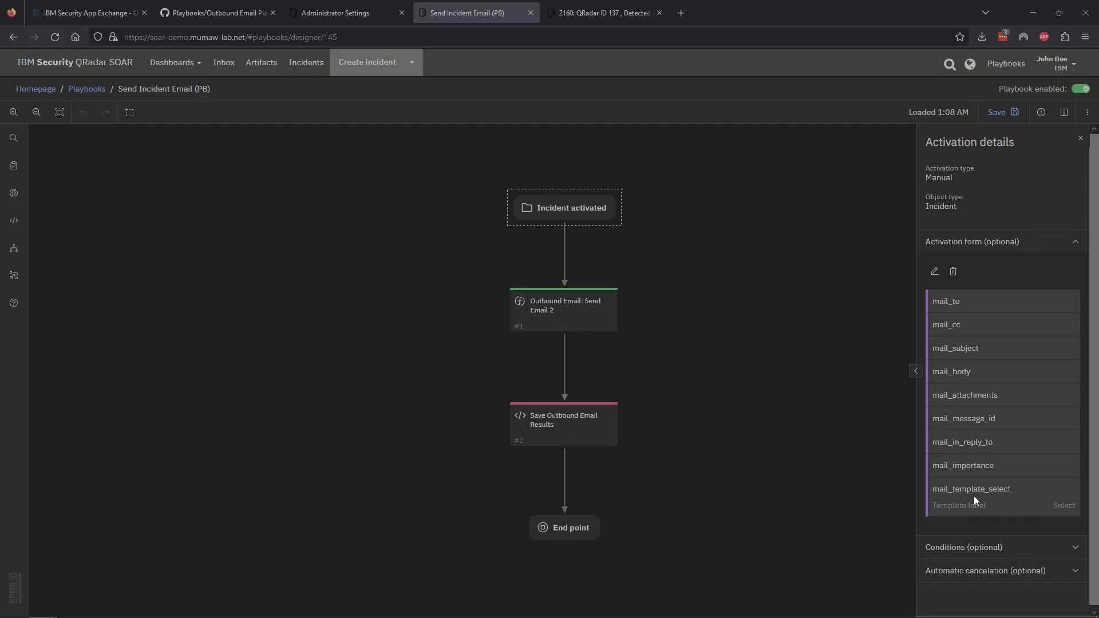
{"action": "left_click", "coordinate": [934, 271]}
{"action": "left_click", "coordinate": [670, 399]}
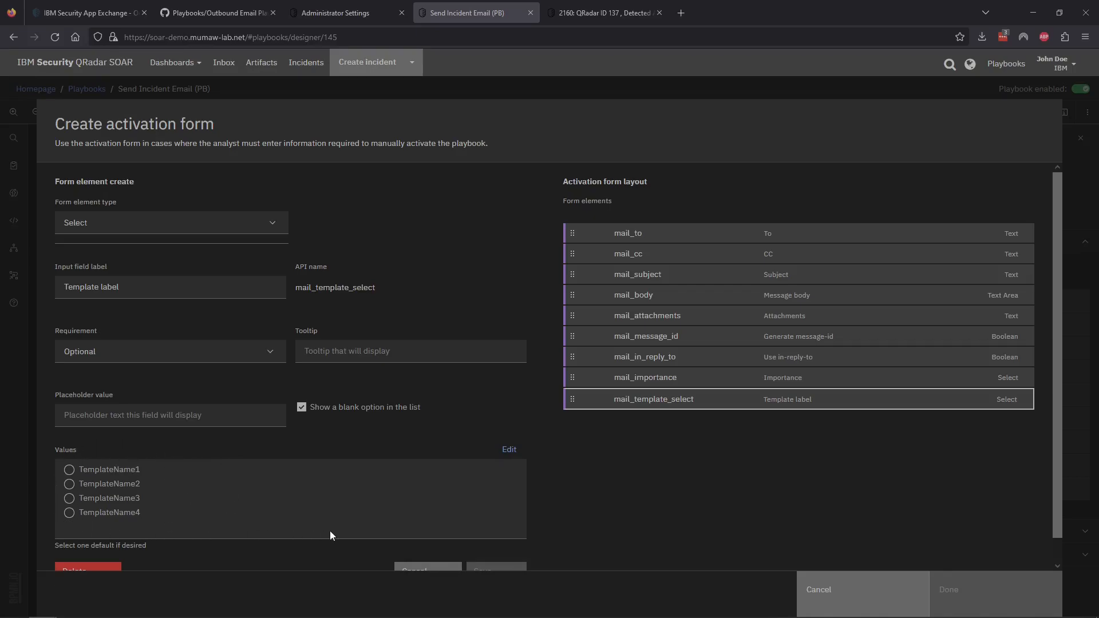
Step: Delete the placeholder values TemplateName1–4 from the Template label field
{"action": "left_click", "coordinate": [514, 451]}
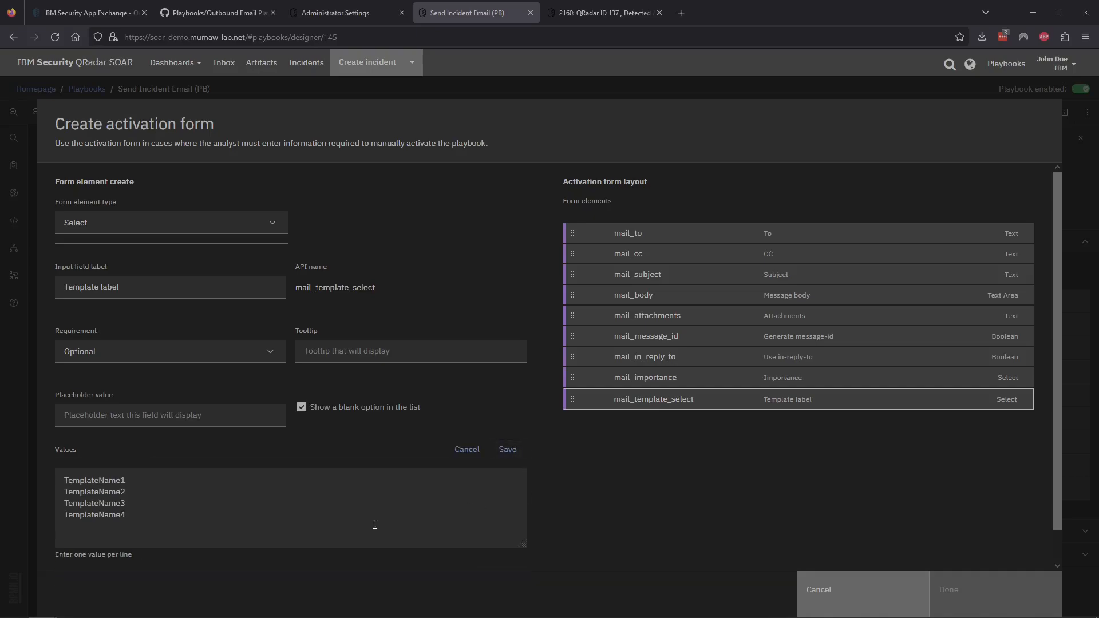
{"action": "left_click_drag", "start_coordinate": [134, 518], "coordinate": [53, 480]}
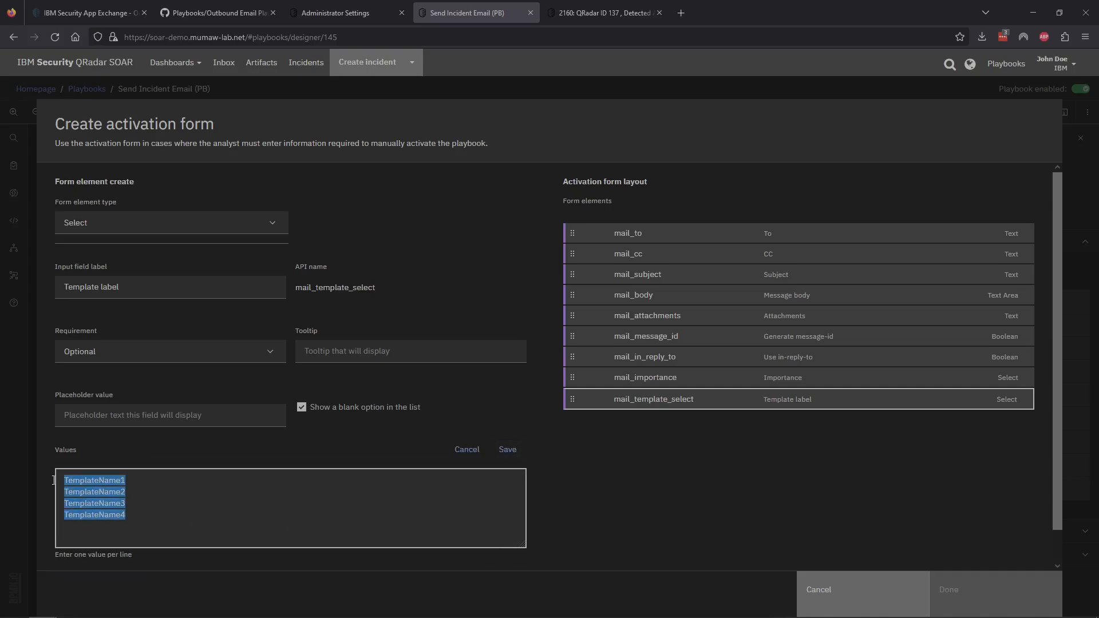
{"action": "key", "text": "BackSpace"}
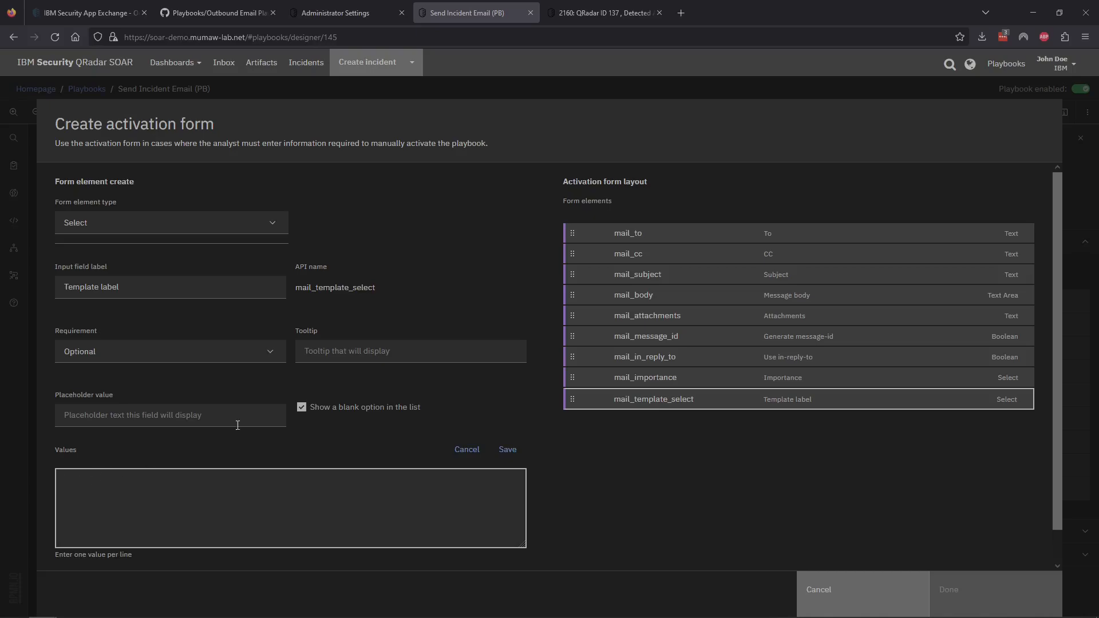
Step: Copy the three template mapping lines from app.config into the Template label values box
{"action": "left_click", "coordinate": [342, 12]}
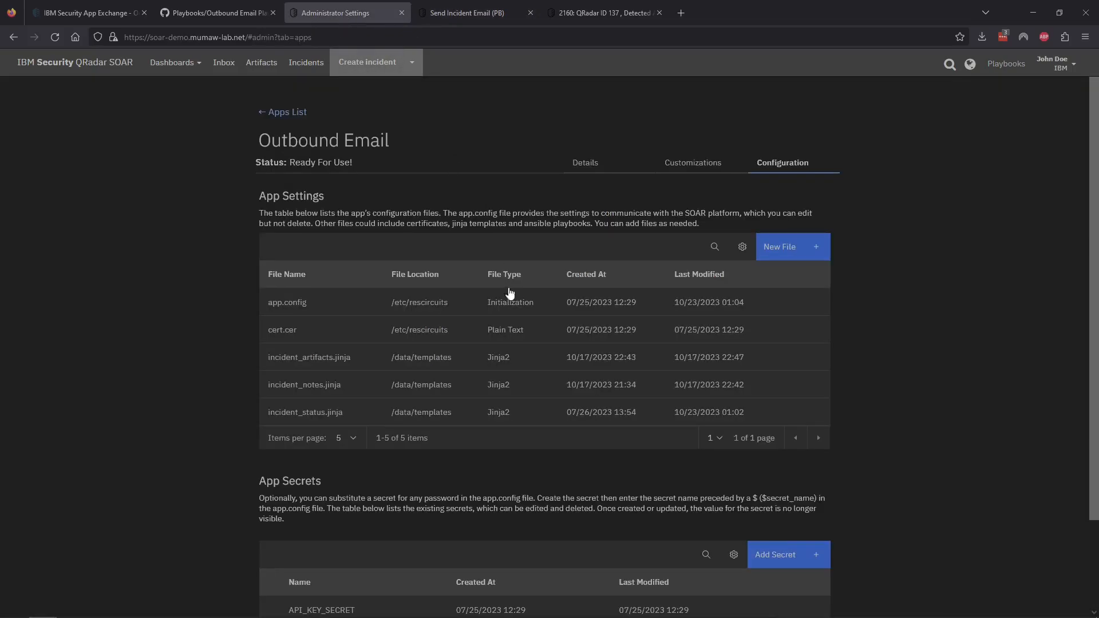
{"action": "left_click", "coordinate": [306, 309]}
{"action": "scroll", "coordinate": [222, 437], "scroll_direction": "down", "scroll_amount": 4}
{"action": "scroll", "coordinate": [387, 411], "scroll_direction": "down", "scroll_amount": 8}
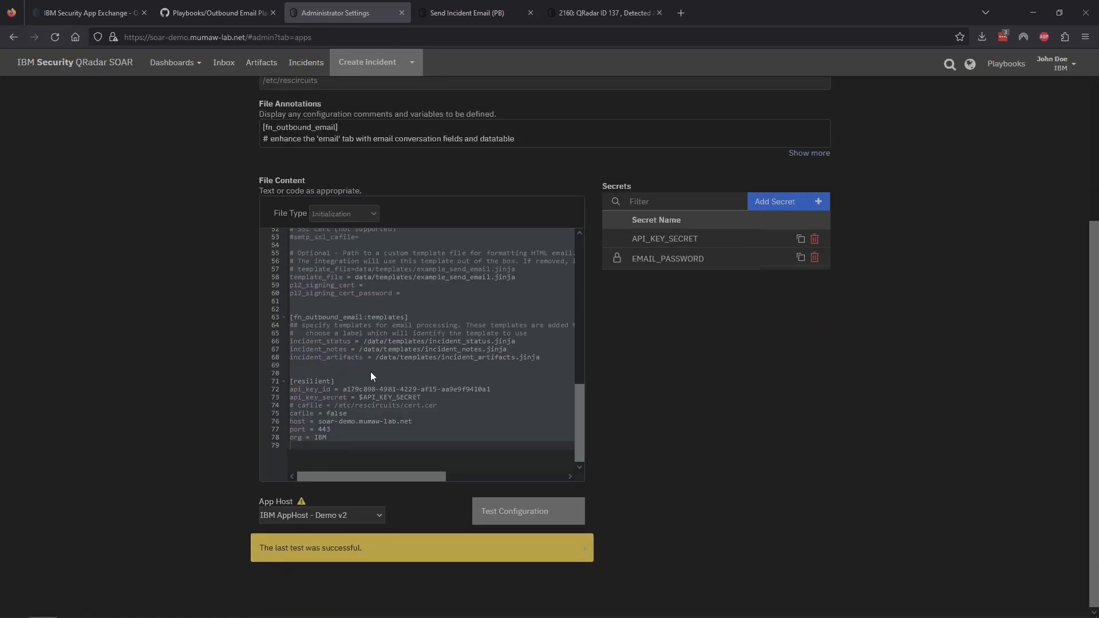
{"action": "left_click", "coordinate": [497, 358]}
{"action": "left_click_drag", "start_coordinate": [542, 358], "coordinate": [290, 341]}
{"action": "key", "text": "ctrl+c"}
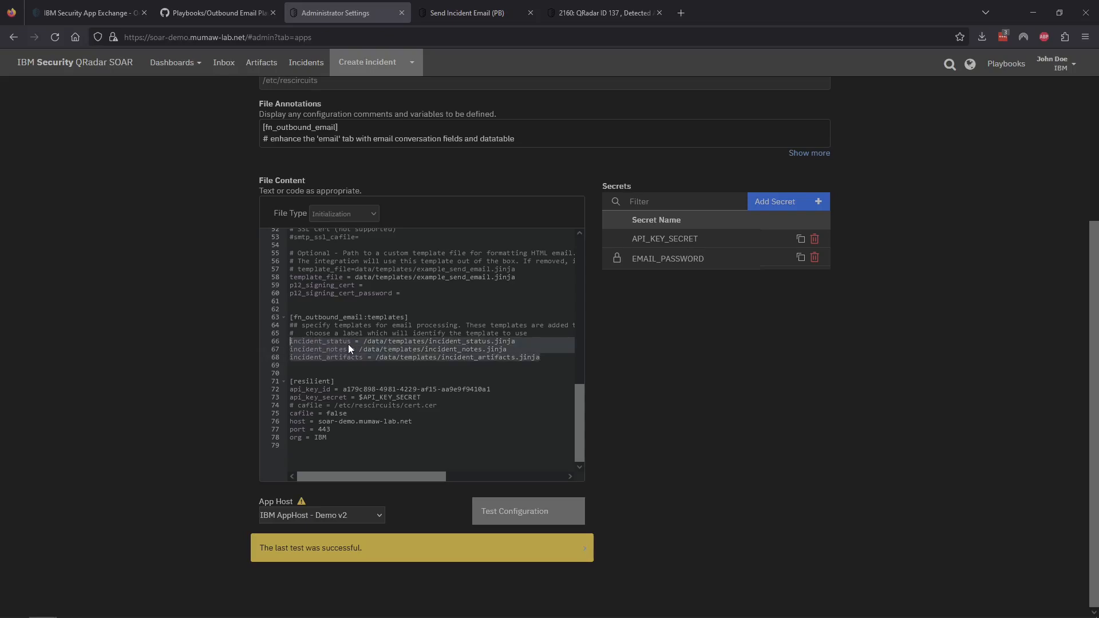
{"action": "left_click", "coordinate": [221, 15]}
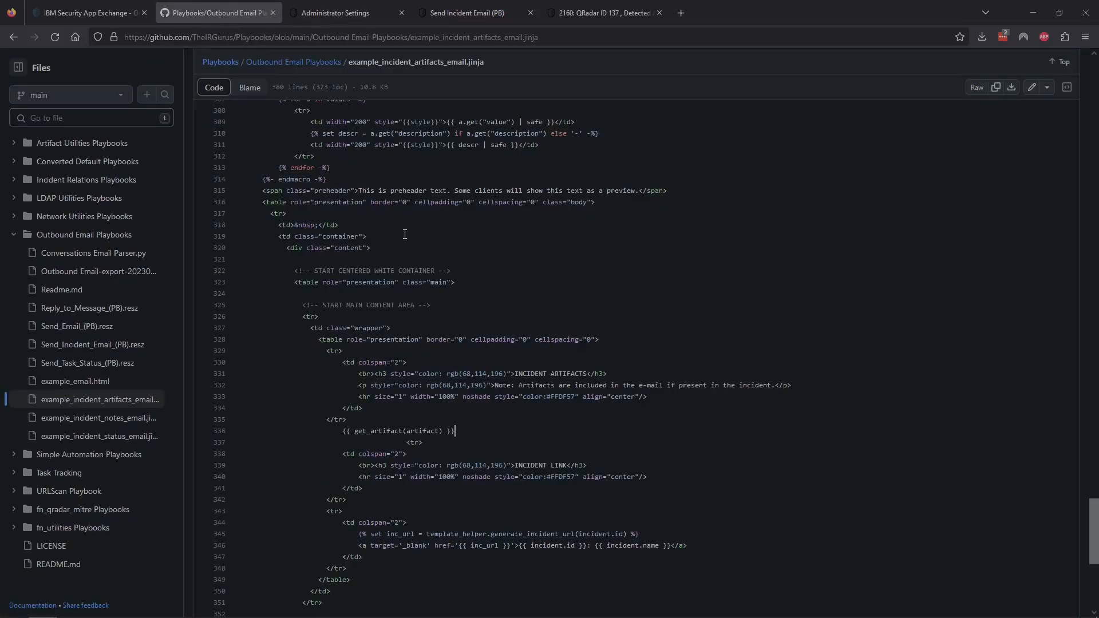
{"action": "left_click", "coordinate": [476, 15]}
{"action": "left_click", "coordinate": [184, 483]}
{"action": "key", "text": "ctrl+v"}
Step: Strip the template paths, leaving incident_status, incident_notes and incident_artifacts as values
{"action": "left_click_drag", "start_coordinate": [287, 503], "coordinate": [130, 501]}
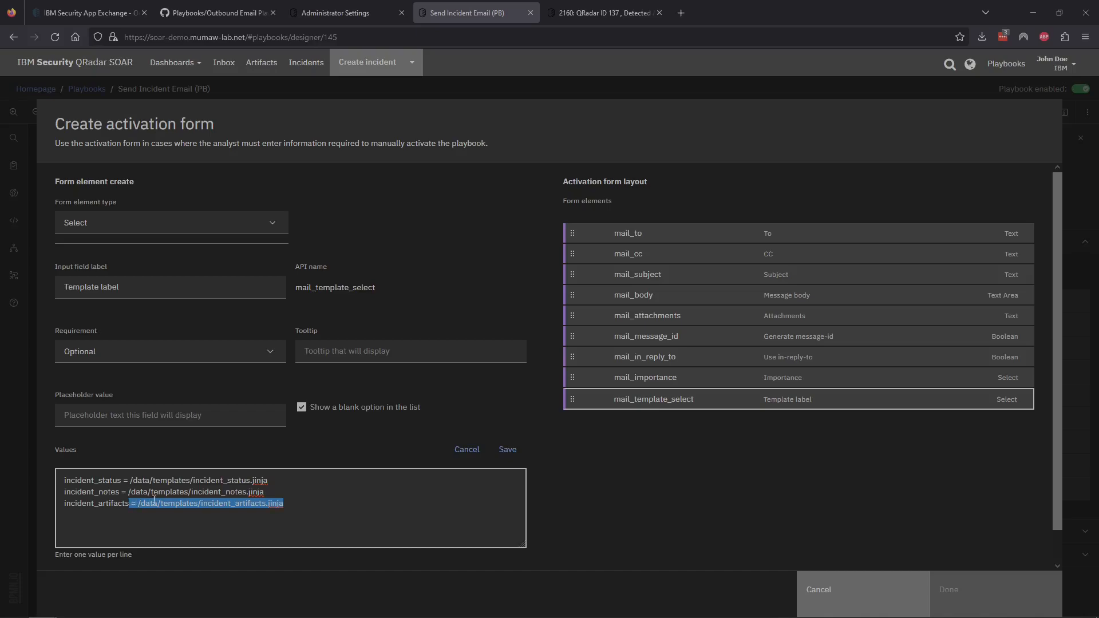
{"action": "key", "text": "BackSpace"}
{"action": "left_click_drag", "start_coordinate": [264, 491], "coordinate": [118, 491]}
{"action": "key", "text": "BackSpace"}
{"action": "left_click_drag", "start_coordinate": [268, 480], "coordinate": [122, 477]}
{"action": "key", "text": "BackSpace"}
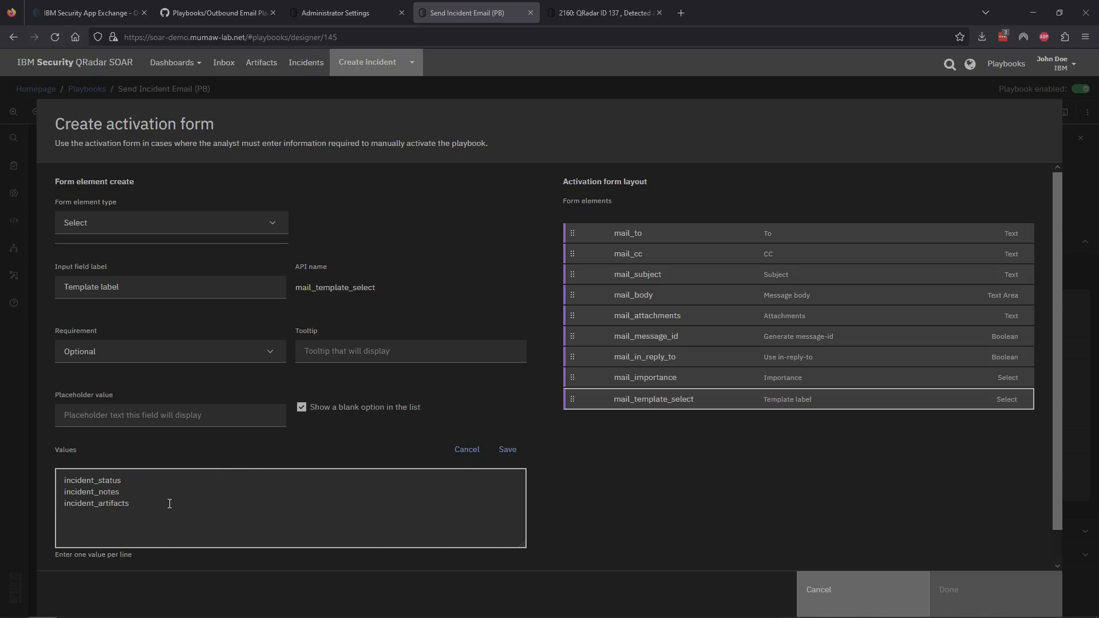
{"action": "left_click", "coordinate": [166, 533]}
Step: Save the values and the Template label field, then close the activation form editor
{"action": "left_click", "coordinate": [507, 450]}
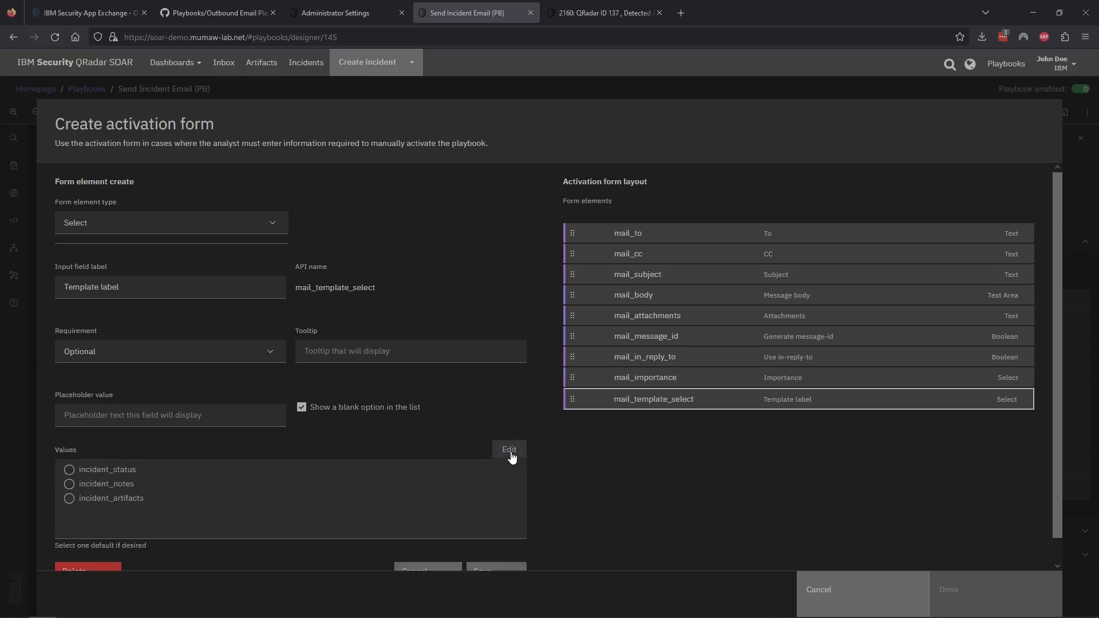
{"action": "scroll", "coordinate": [578, 472], "scroll_direction": "down", "scroll_amount": 1}
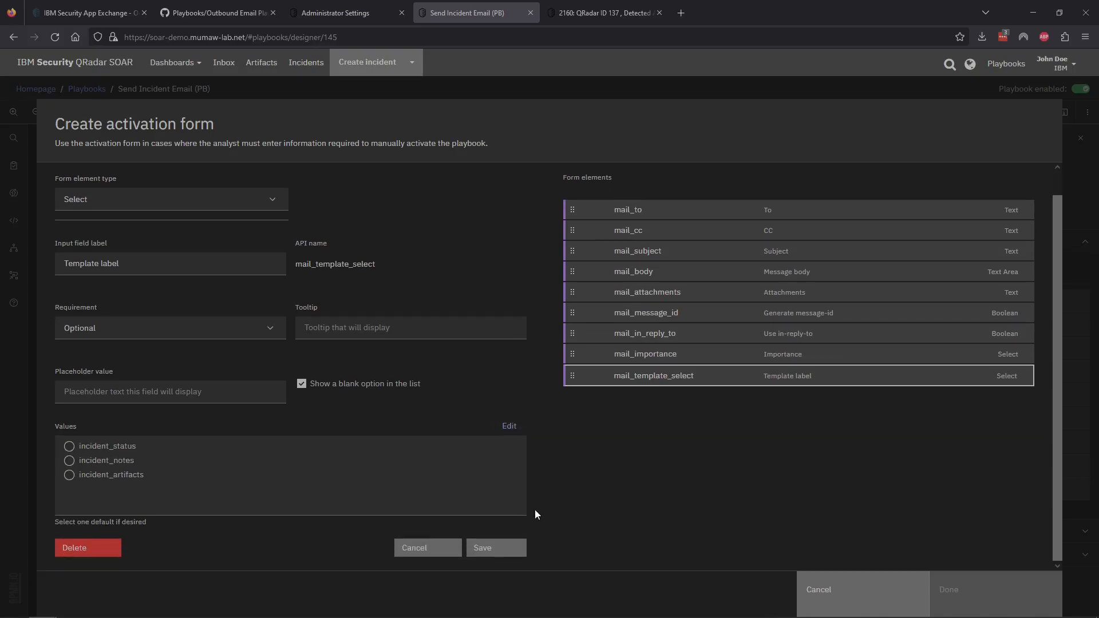
{"action": "left_click", "coordinate": [499, 549]}
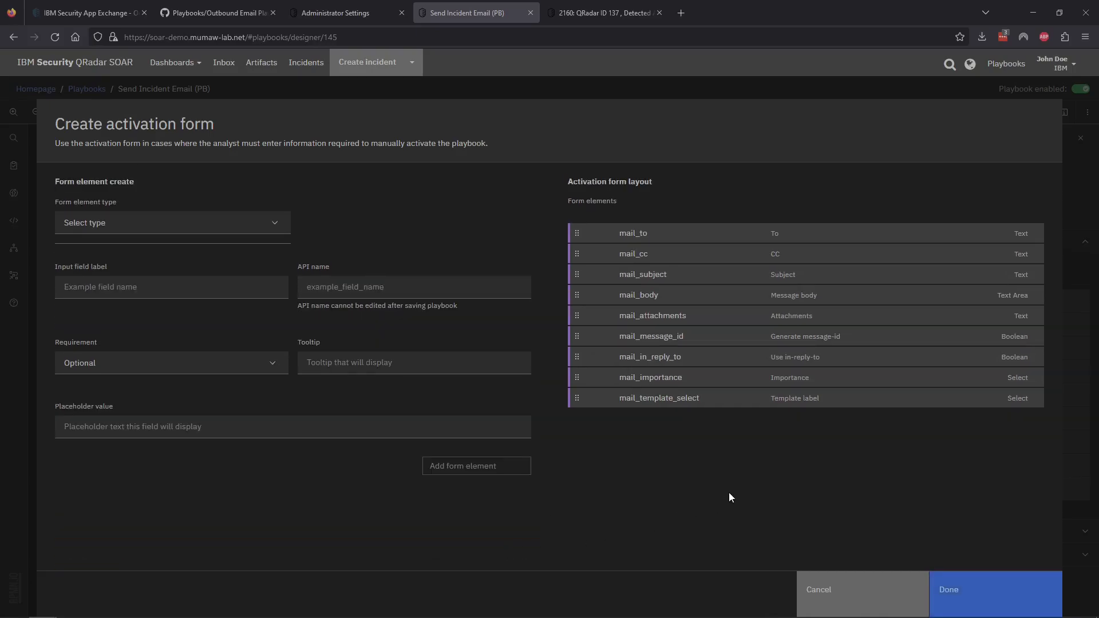
{"action": "left_click", "coordinate": [973, 592]}
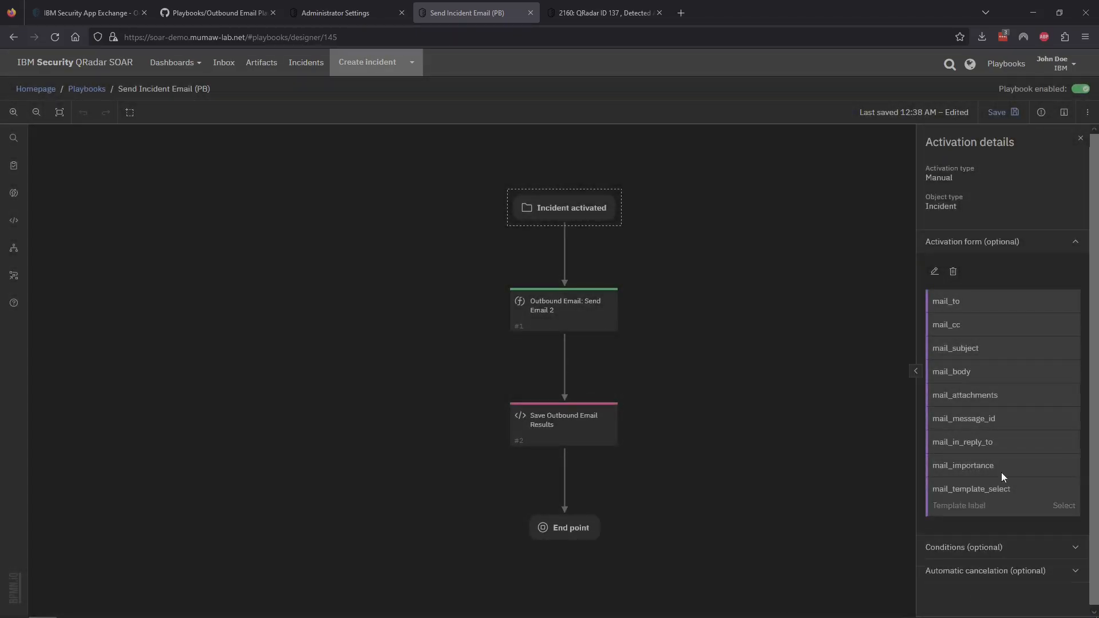
Step: Save the playbook and bring incident 2160 up beside the Mailu inbox
{"action": "left_click", "coordinate": [1010, 111]}
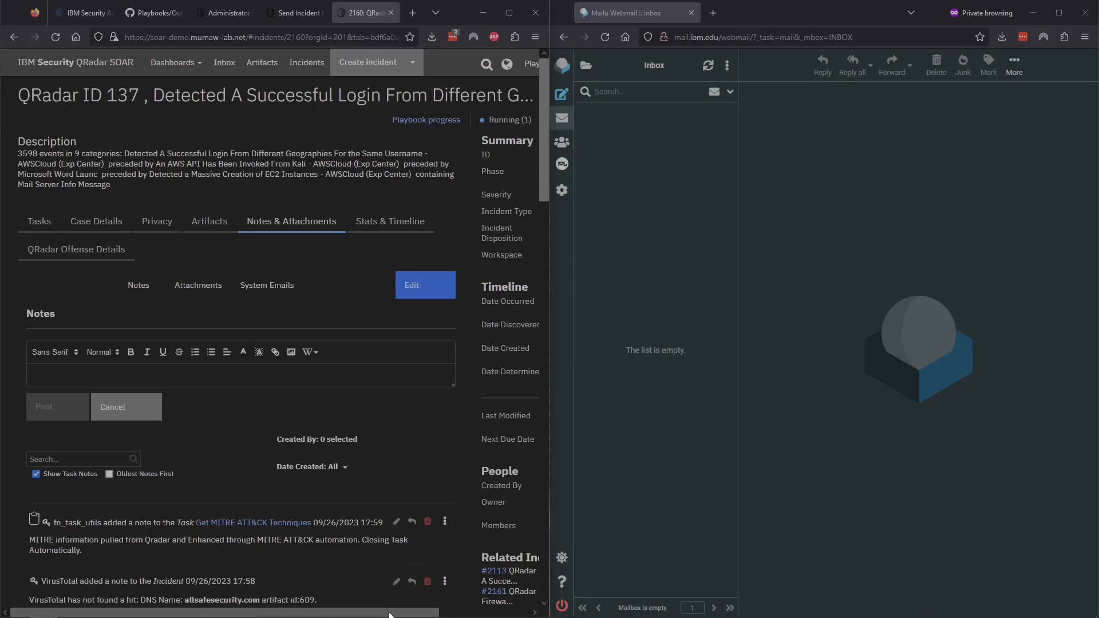
{"action": "left_click_drag", "start_coordinate": [389, 614], "coordinate": [461, 614]}
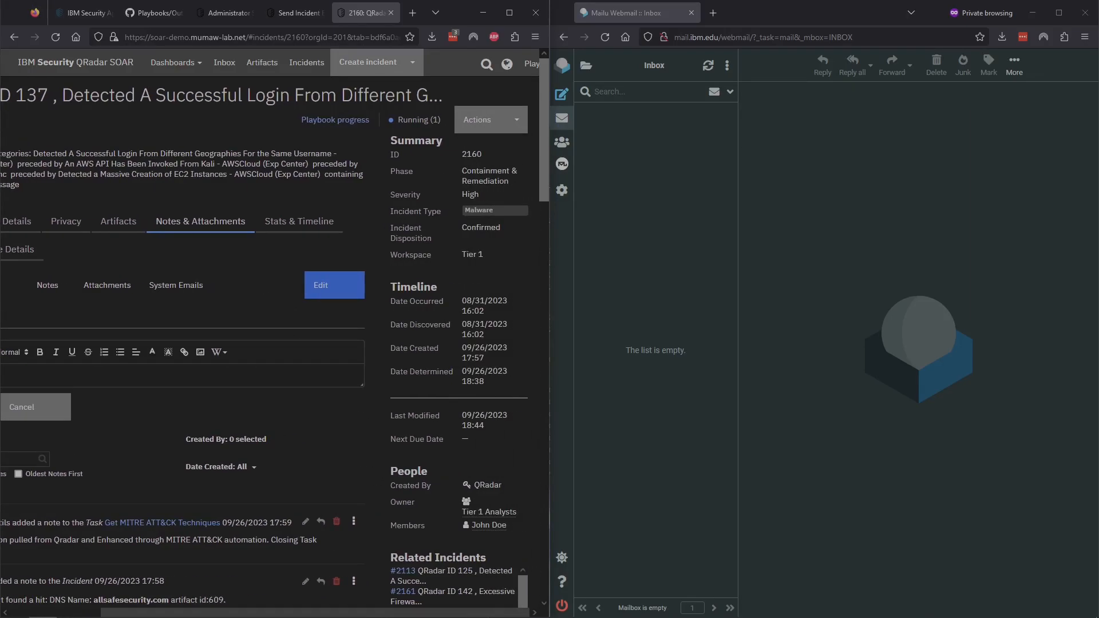
Step: Run Send Incident Email (PB) with subject 'Plain Test Email', body 'This is a message from your security team', and a generated message-id
{"action": "left_click", "coordinate": [500, 129]}
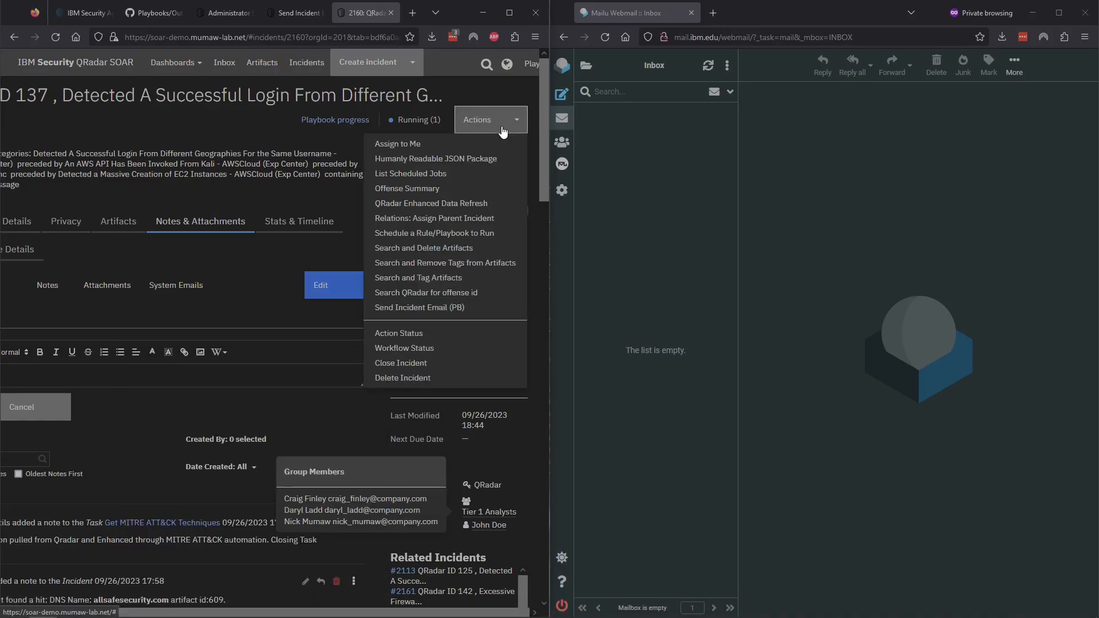
{"action": "left_click", "coordinate": [437, 308]}
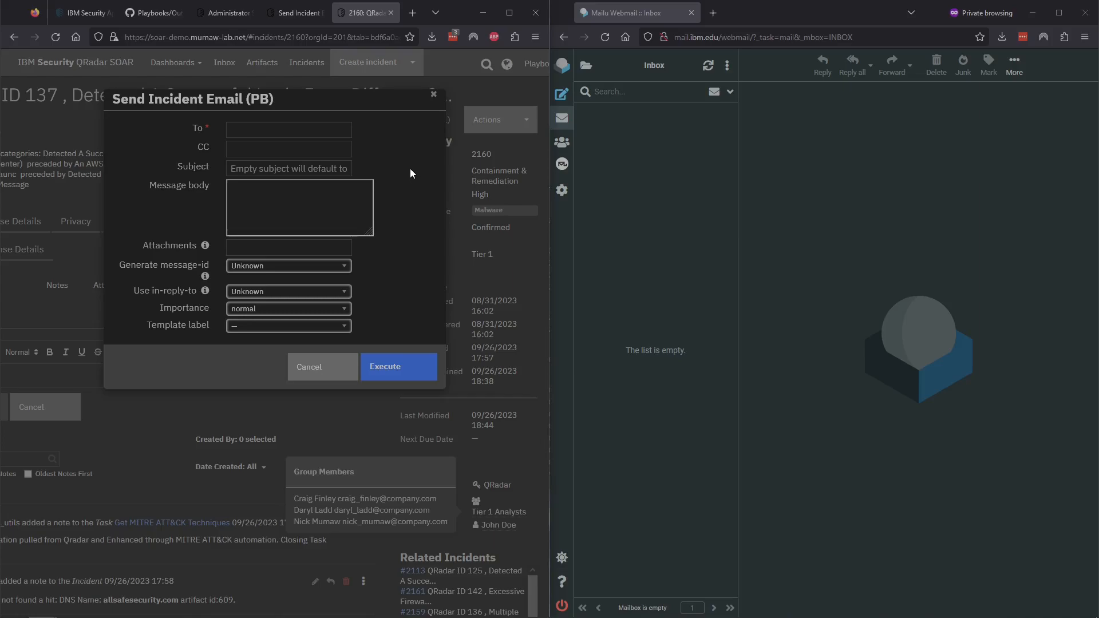
{"action": "left_click", "coordinate": [259, 132]}
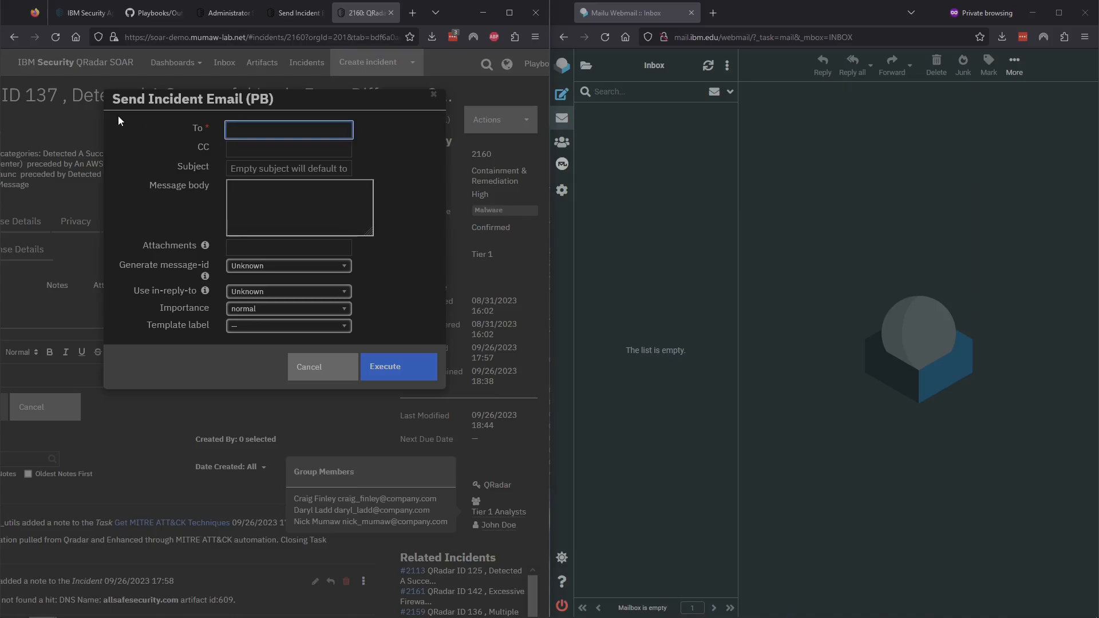
{"action": "key", "text": "Tab"}
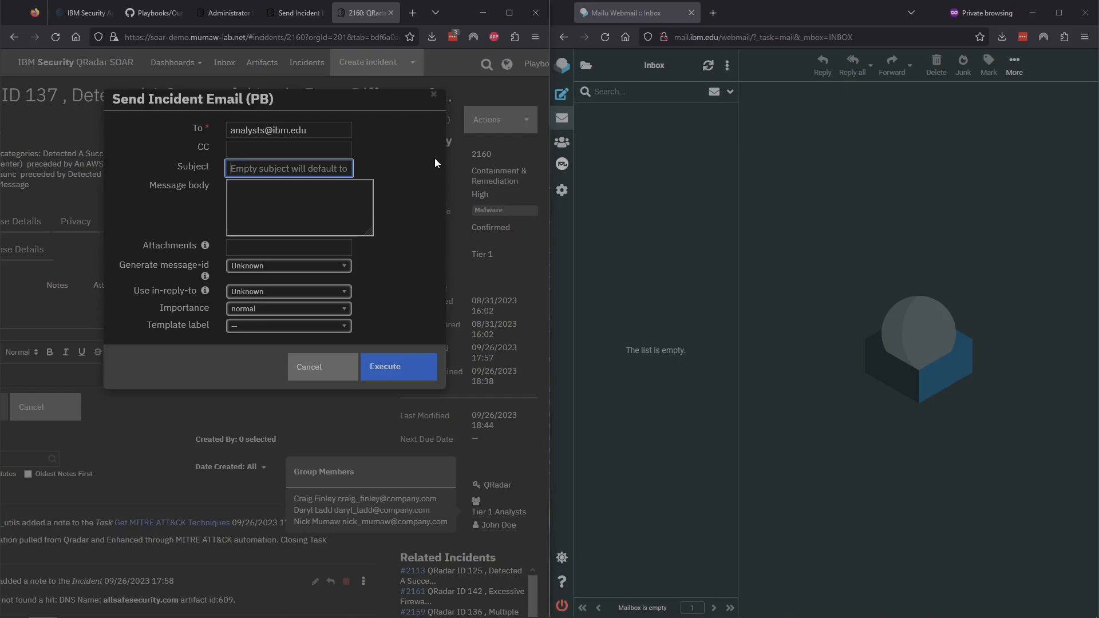
{"action": "type", "text": "Plain Test Email"}
{"action": "left_click", "coordinate": [318, 205]}
{"action": "type", "text": "T"}
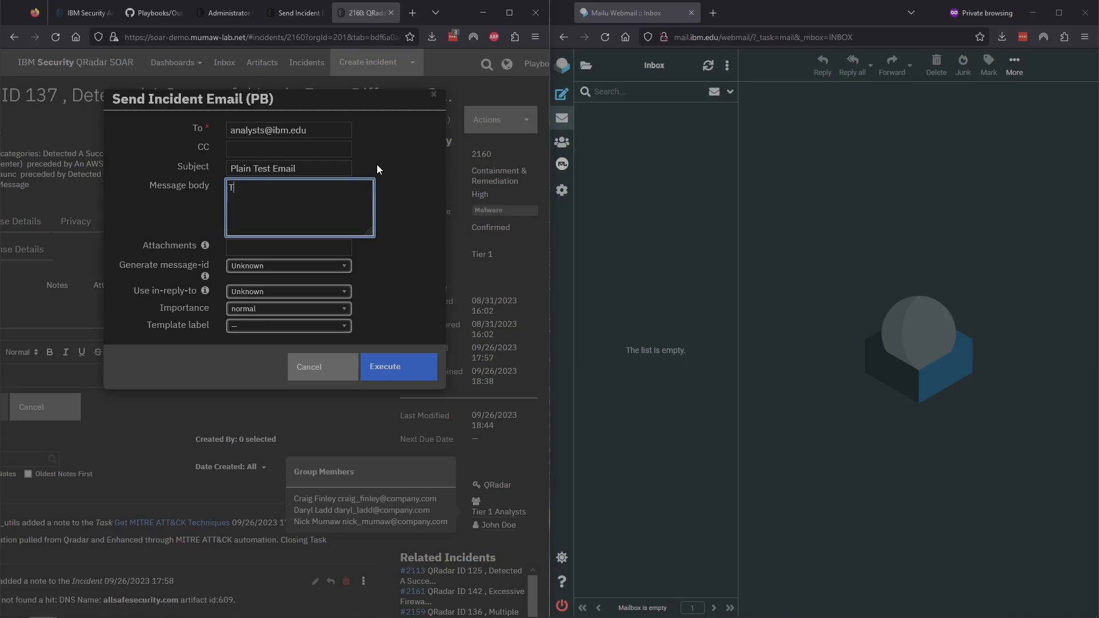
{"action": "type", "text": "his is a message from your security team!"}
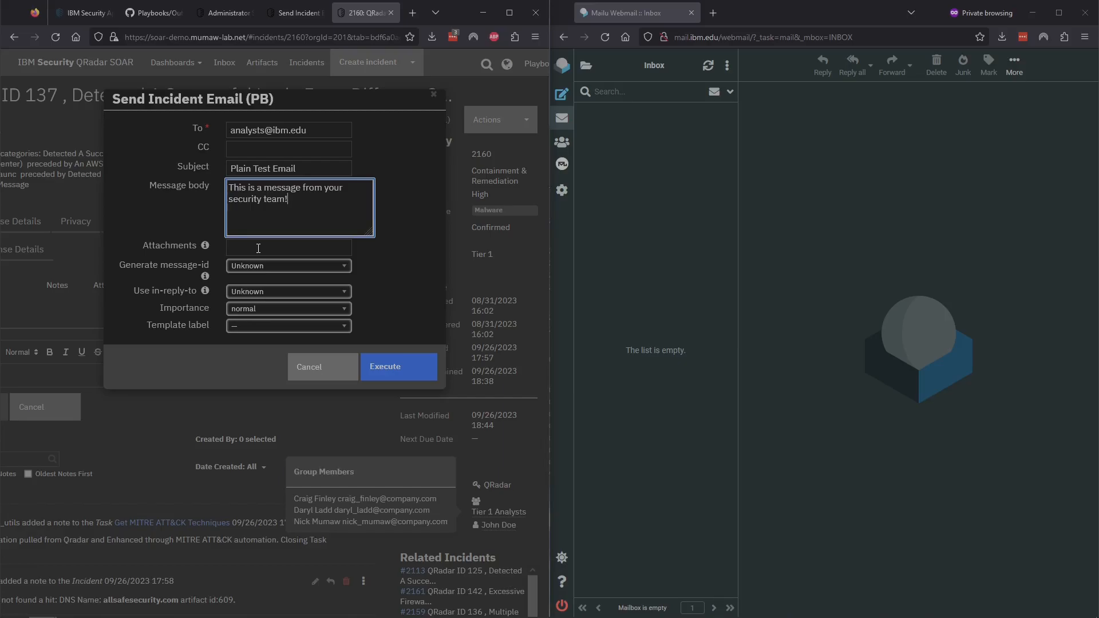
{"action": "left_click", "coordinate": [272, 247]}
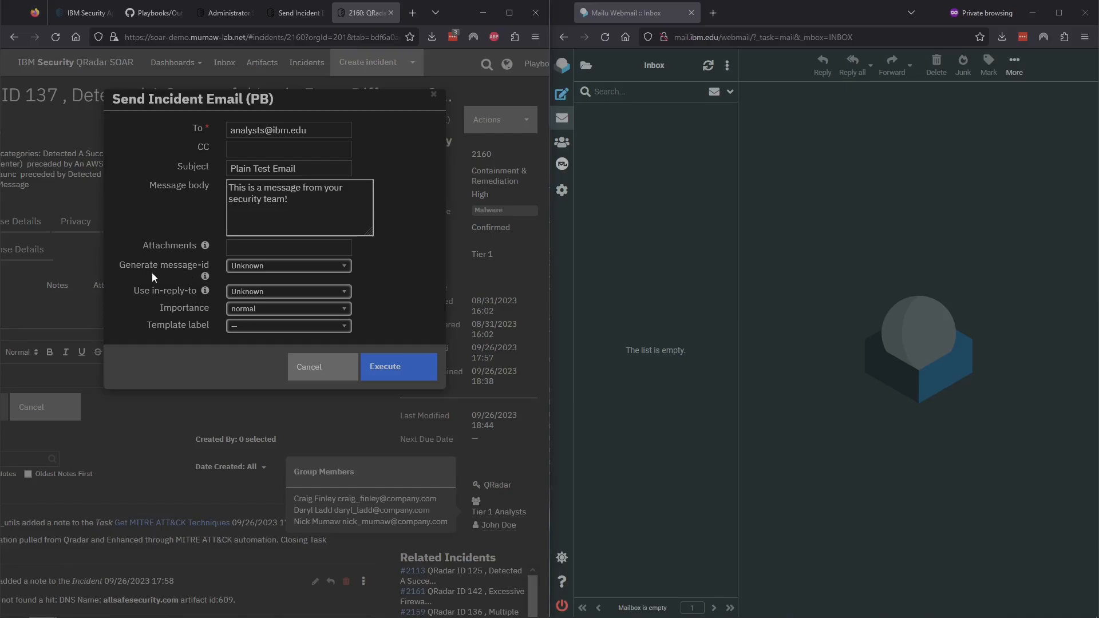
{"action": "left_click", "coordinate": [287, 266]}
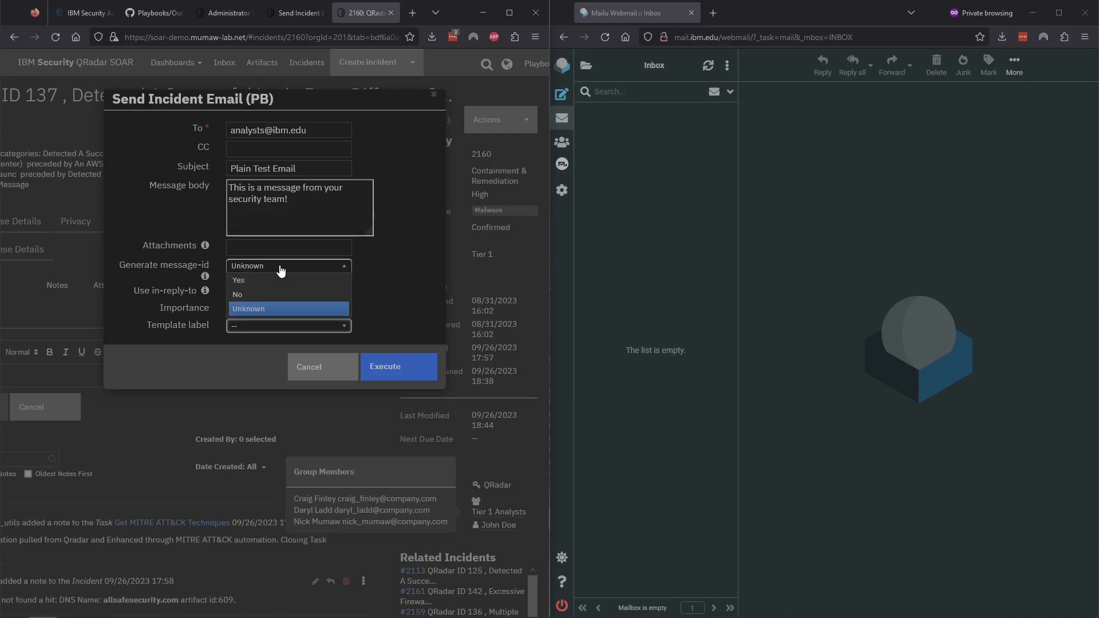
{"action": "left_click", "coordinate": [269, 278]}
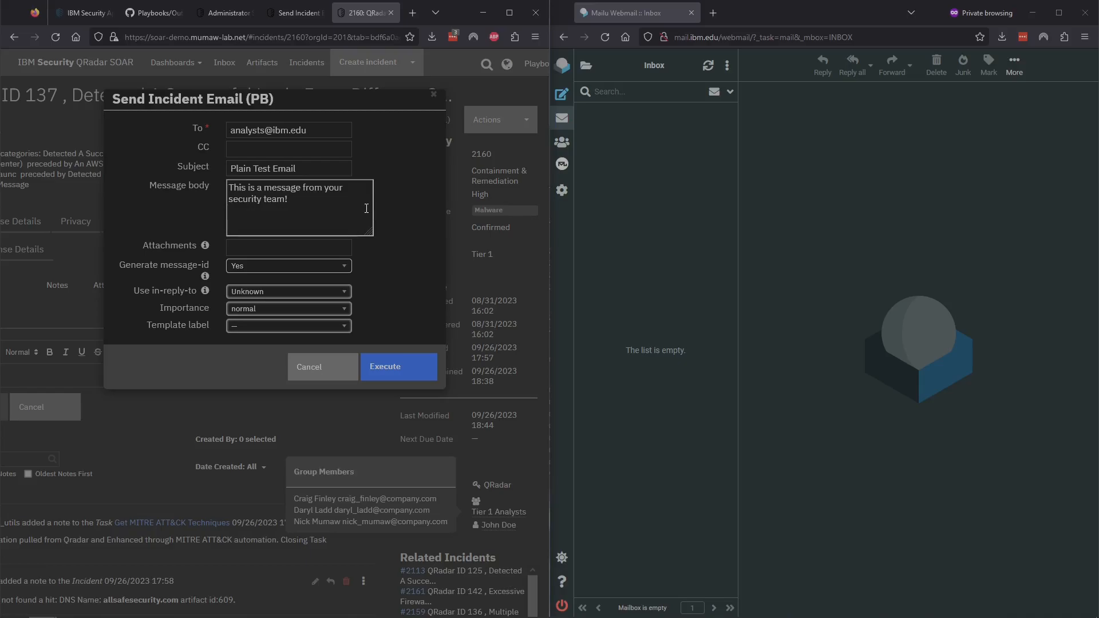
{"action": "left_click", "coordinate": [396, 372]}
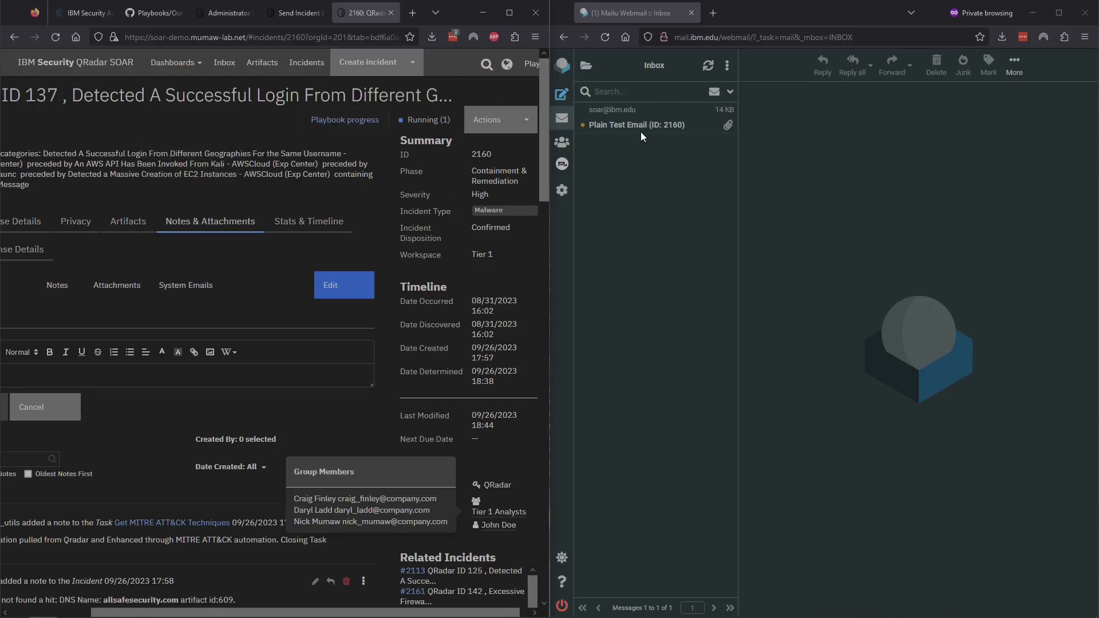
Step: Open the Plain Test Email and review its message line and Cyber Security Team signature
{"action": "left_click", "coordinate": [667, 124]}
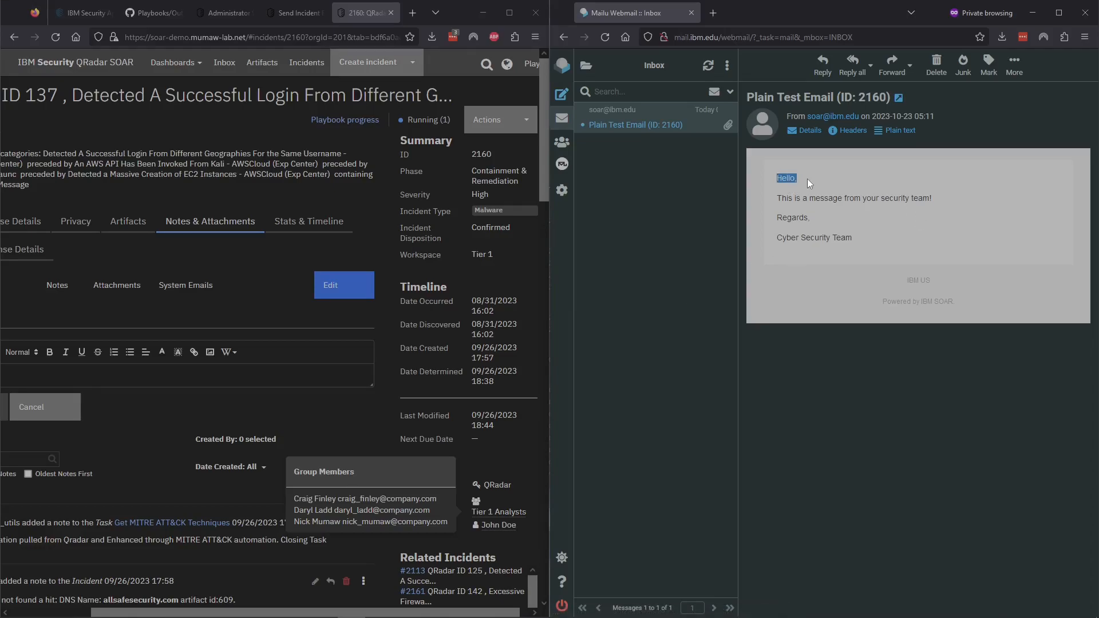
{"action": "left_click_drag", "start_coordinate": [776, 220], "coordinate": [832, 236]}
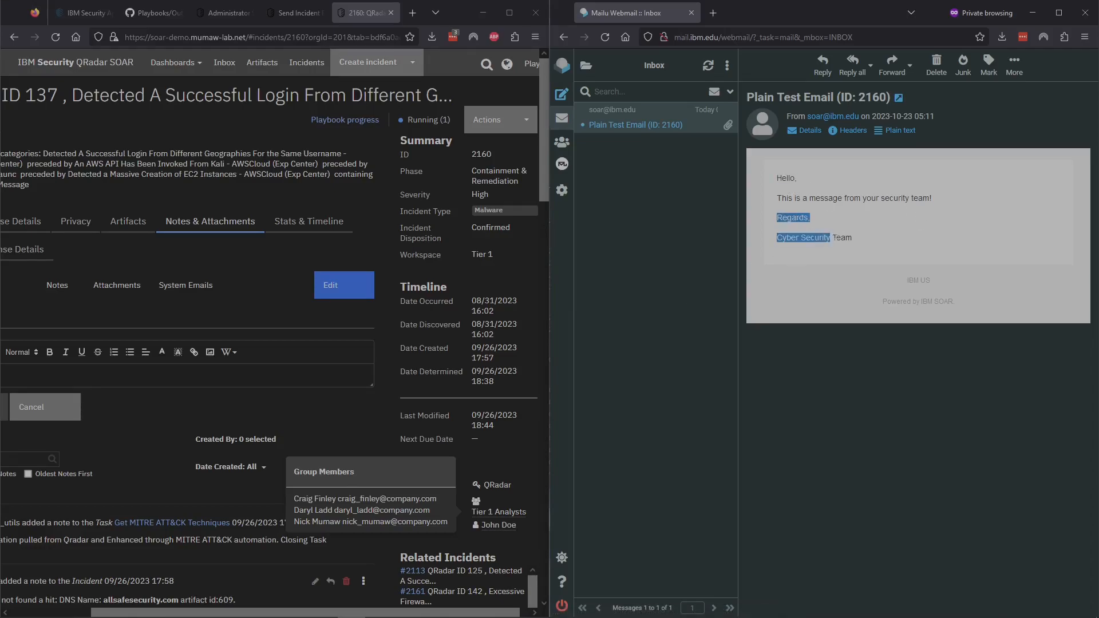
{"action": "left_click", "coordinate": [872, 242]}
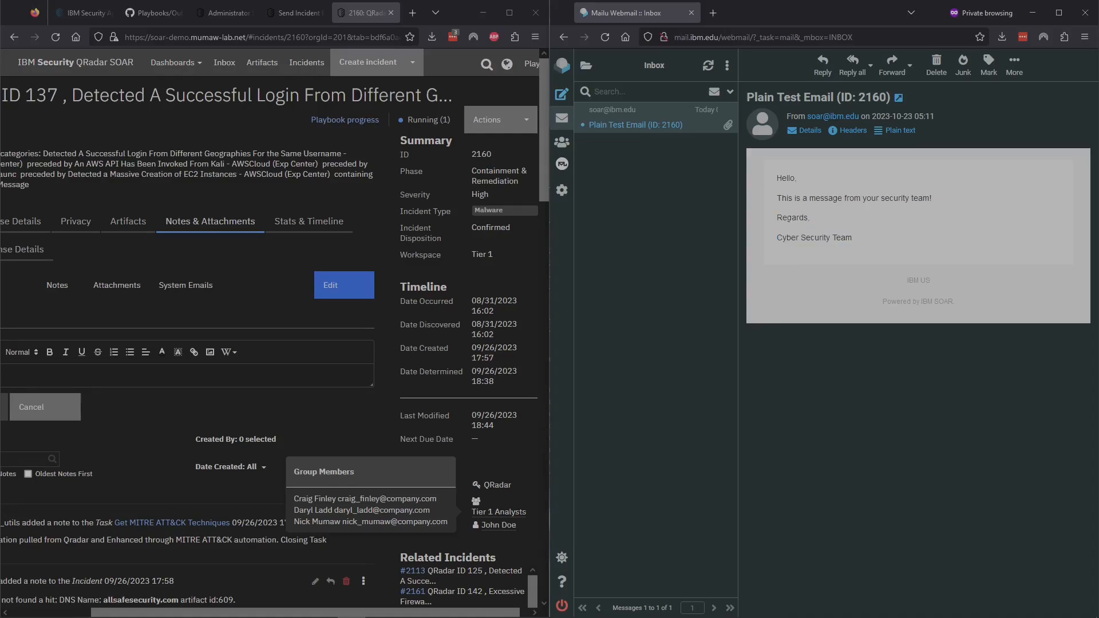
{"action": "left_click_drag", "start_coordinate": [775, 200], "coordinate": [900, 199]}
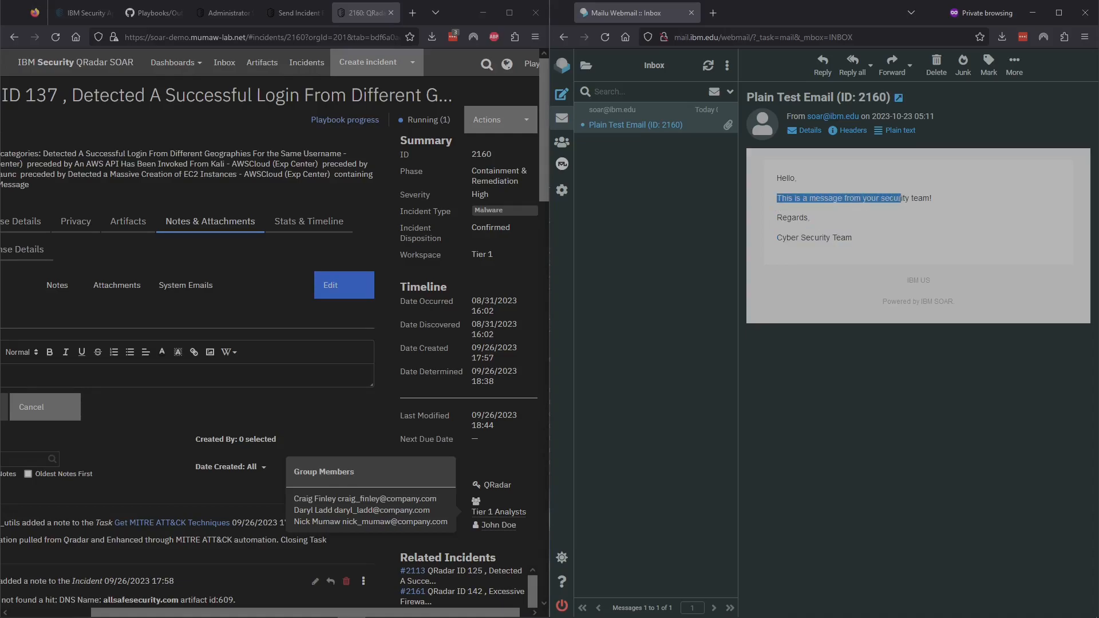
{"action": "left_click", "coordinate": [941, 199]}
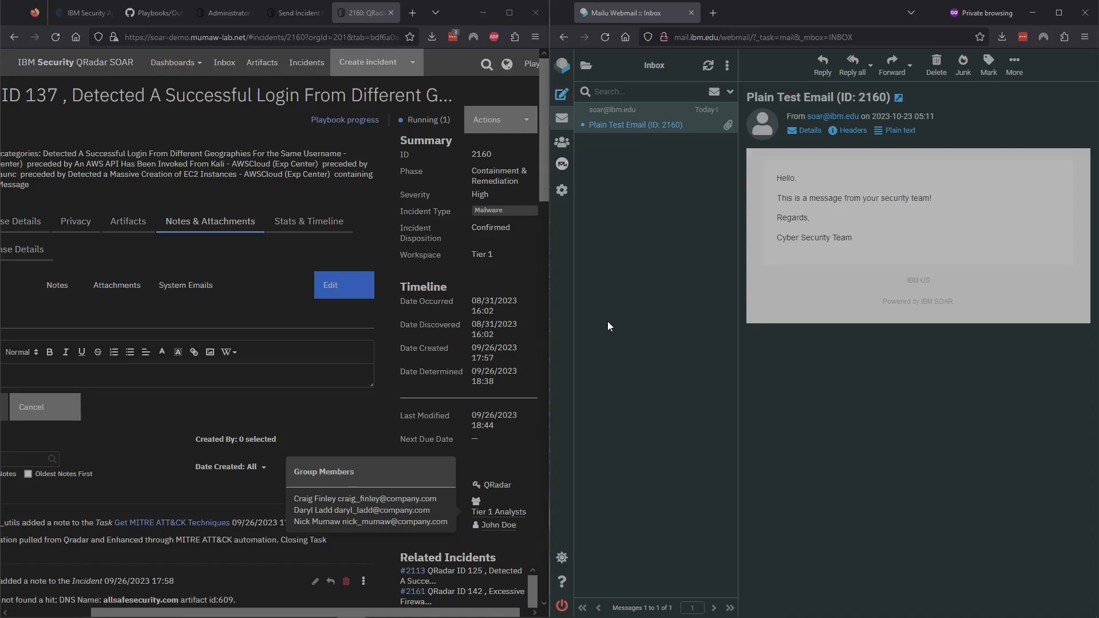
{"action": "scroll", "coordinate": [407, 346], "scroll_direction": "down", "scroll_amount": 8}
{"action": "scroll", "coordinate": [407, 345], "scroll_direction": "down", "scroll_amount": 10}
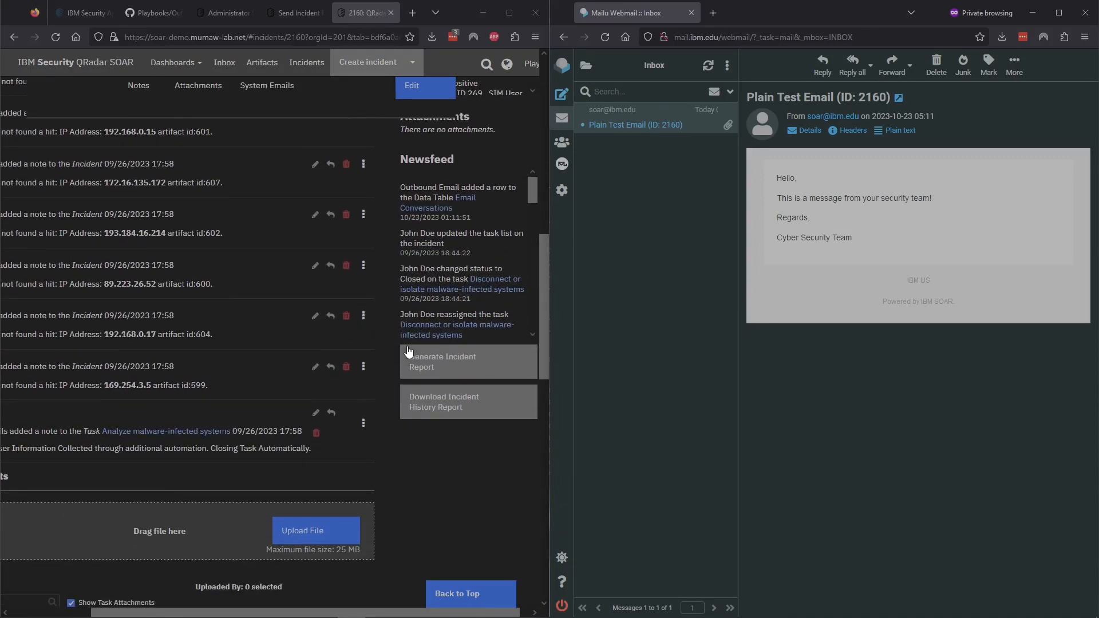
{"action": "scroll", "coordinate": [407, 349], "scroll_direction": "down", "scroll_amount": 3}
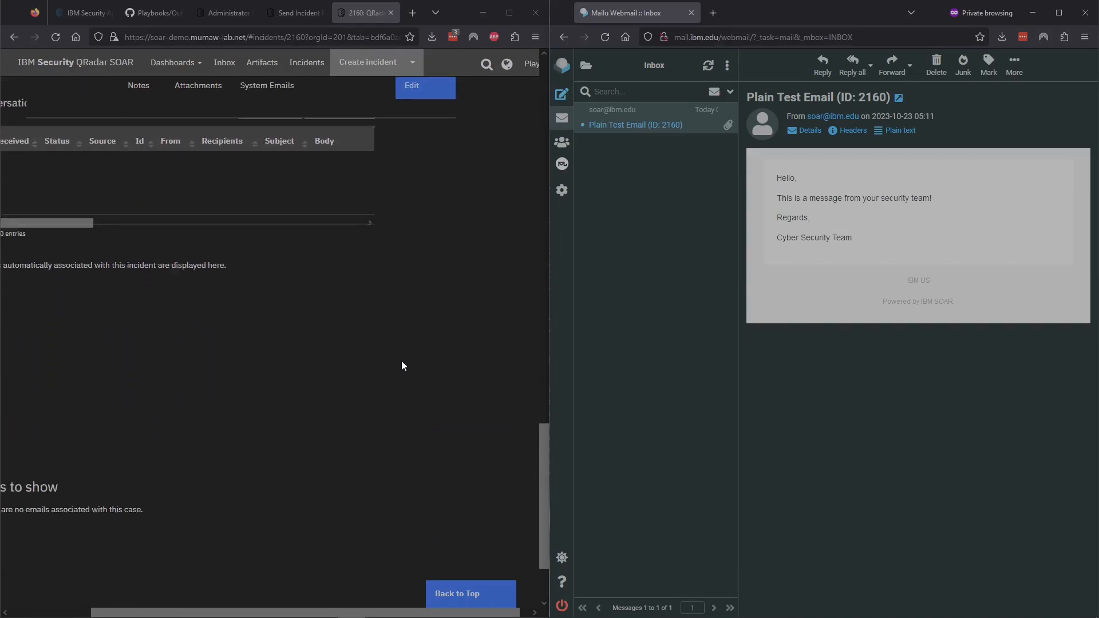
{"action": "left_click_drag", "start_coordinate": [256, 612], "coordinate": [176, 613]}
Step: Reload the incident and inspect the Plain Test Email's logged body in the System Emails table
{"action": "scroll", "coordinate": [318, 466], "scroll_direction": "up", "scroll_amount": 3}
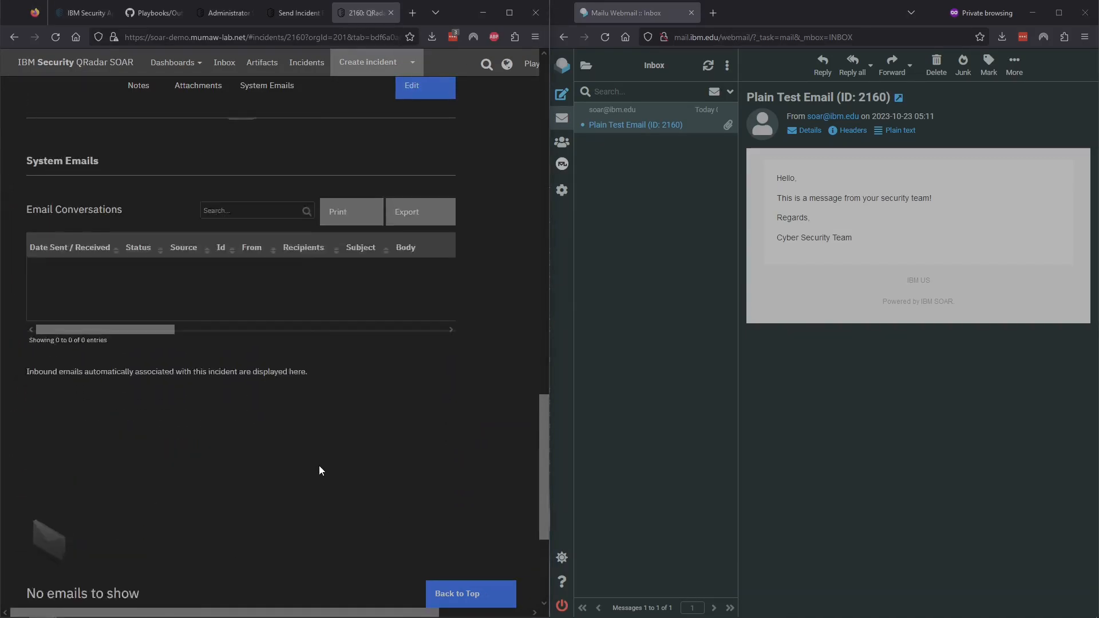
{"action": "key", "text": "F5"}
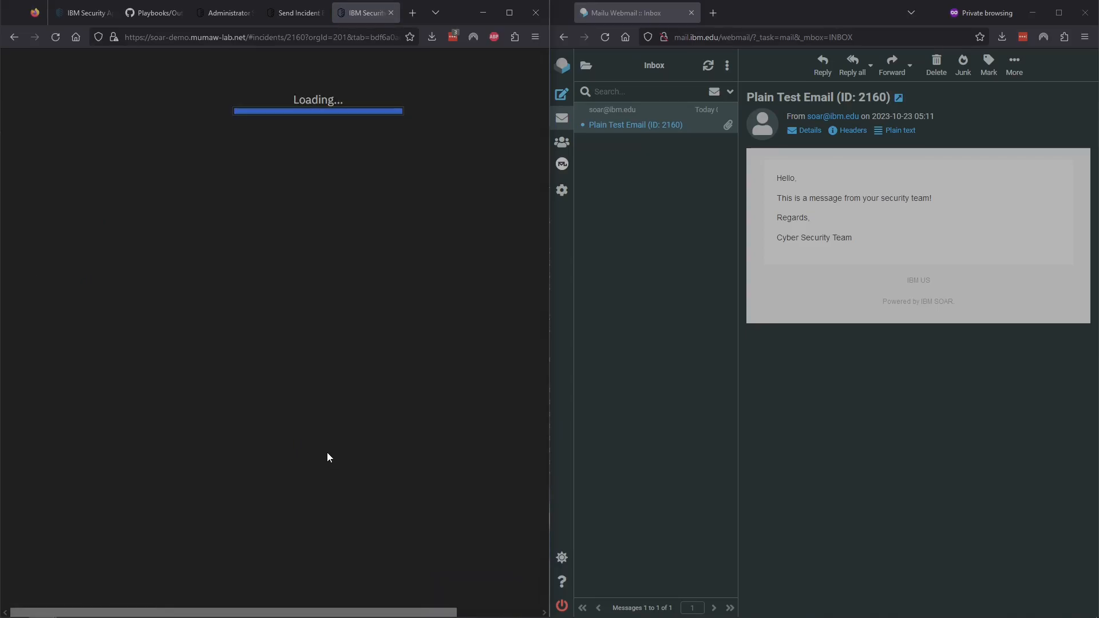
{"action": "scroll", "coordinate": [328, 450], "scroll_direction": "down", "scroll_amount": 5}
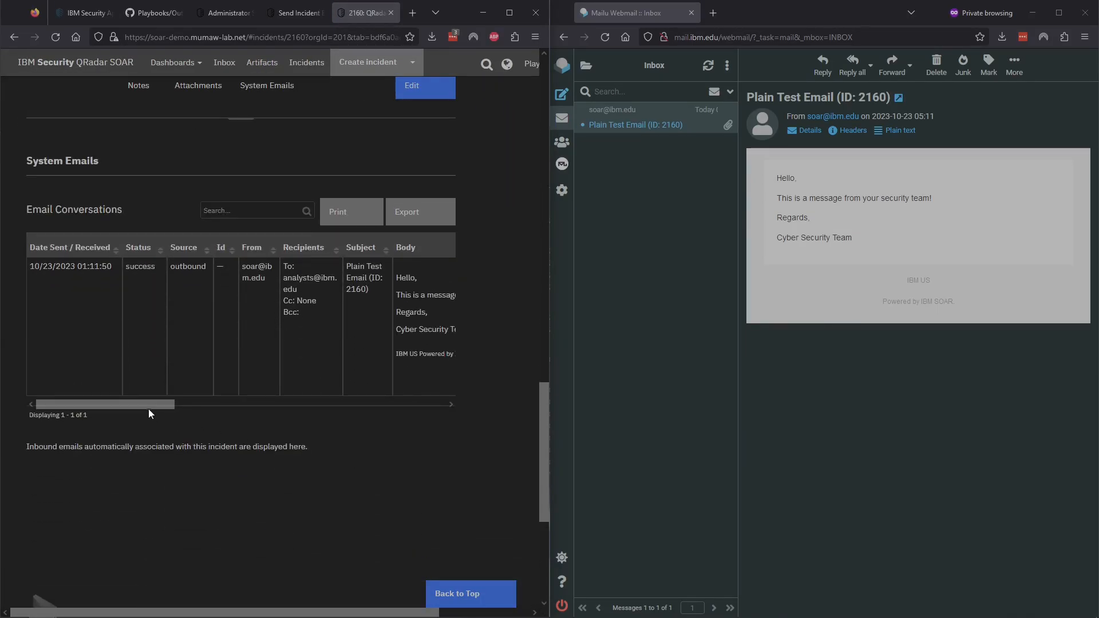
{"action": "left_click_drag", "start_coordinate": [139, 404], "coordinate": [242, 404]}
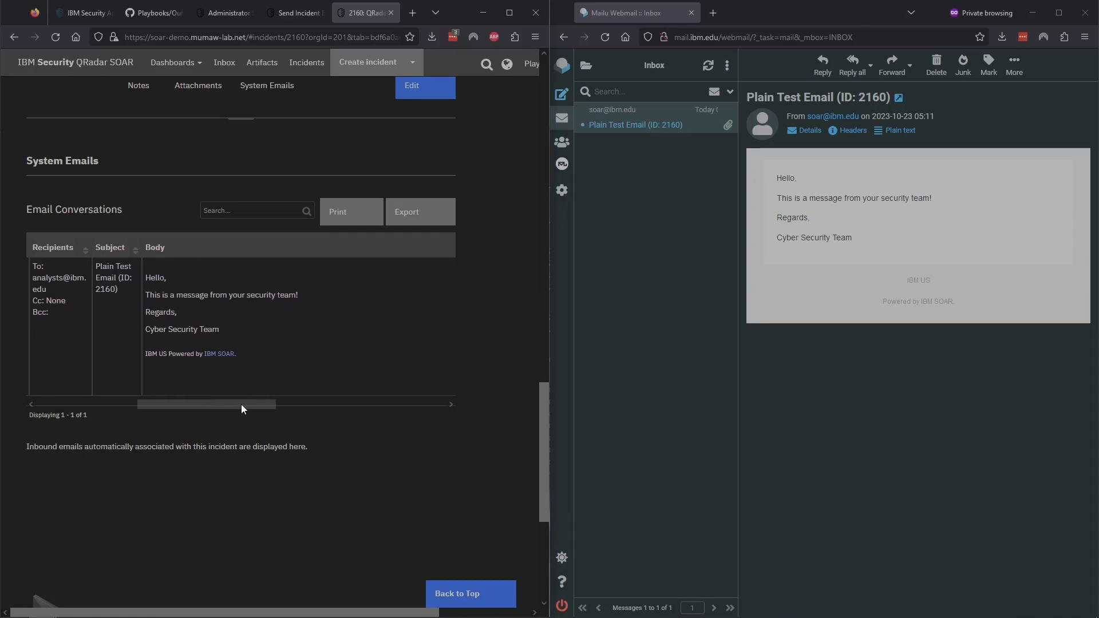
{"action": "left_click_drag", "start_coordinate": [143, 269], "coordinate": [256, 361]}
{"action": "left_click", "coordinate": [259, 372]}
{"action": "left_click_drag", "start_coordinate": [247, 403], "coordinate": [104, 399]}
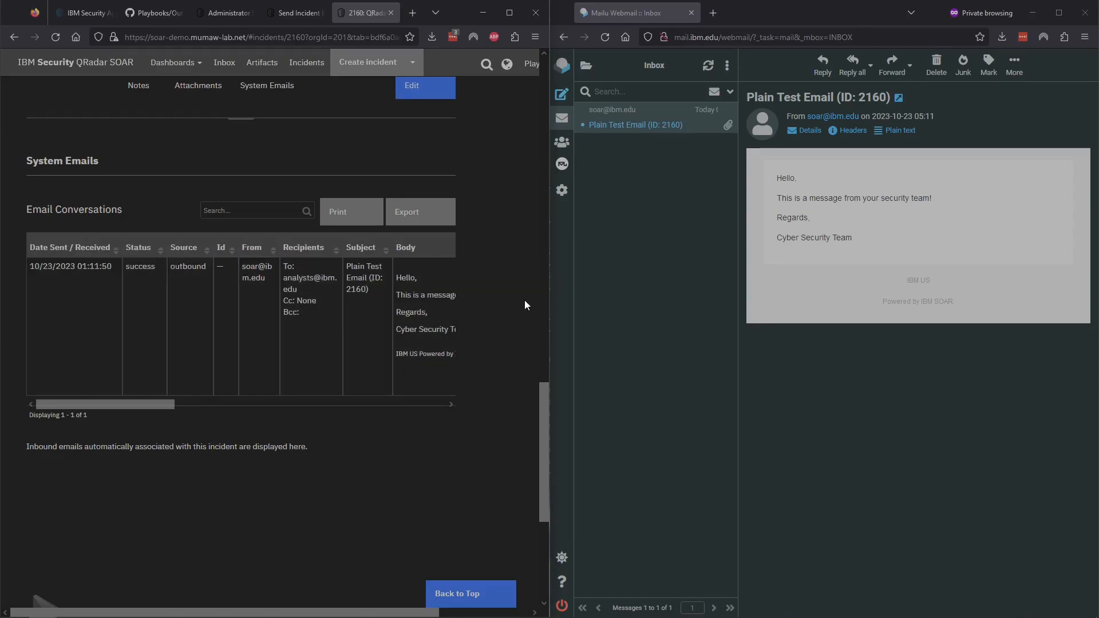
{"action": "scroll", "coordinate": [497, 297], "scroll_direction": "up", "scroll_amount": 20}
{"action": "scroll", "coordinate": [497, 298], "scroll_direction": "up", "scroll_amount": 2}
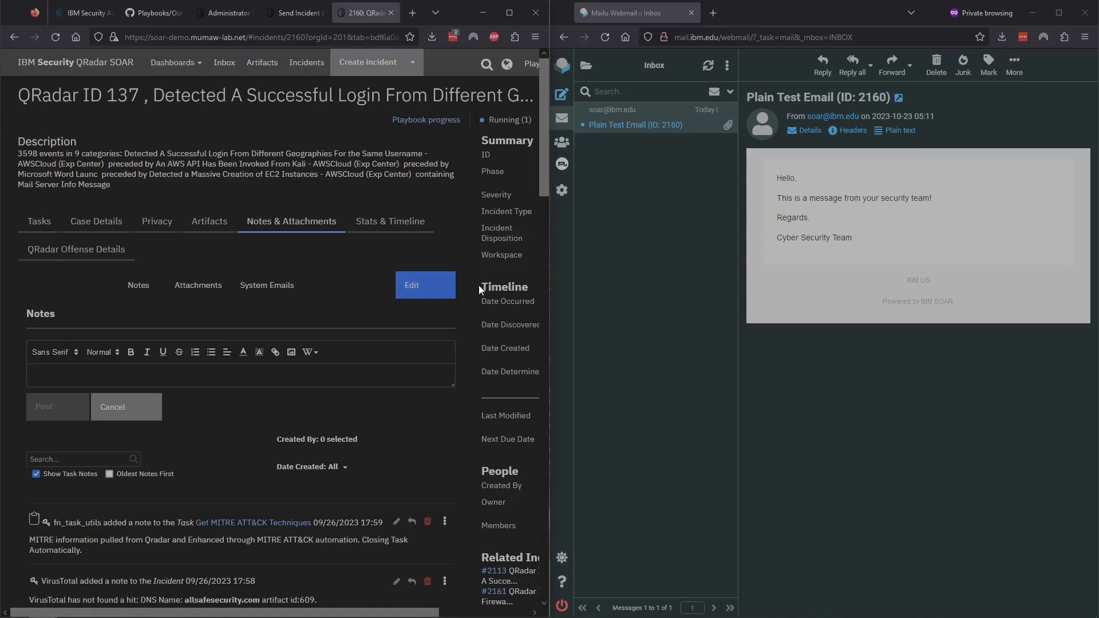
{"action": "scroll", "coordinate": [482, 266], "scroll_direction": "right", "scroll_amount": 3}
Step: Run Send Incident Email (PB) with subject 'Status Test Email', template incident_status, and generated message-id
{"action": "left_click", "coordinate": [501, 119]}
{"action": "left_click", "coordinate": [469, 380]}
{"action": "left_click", "coordinate": [272, 130]}
{"action": "left_click", "coordinate": [270, 169]}
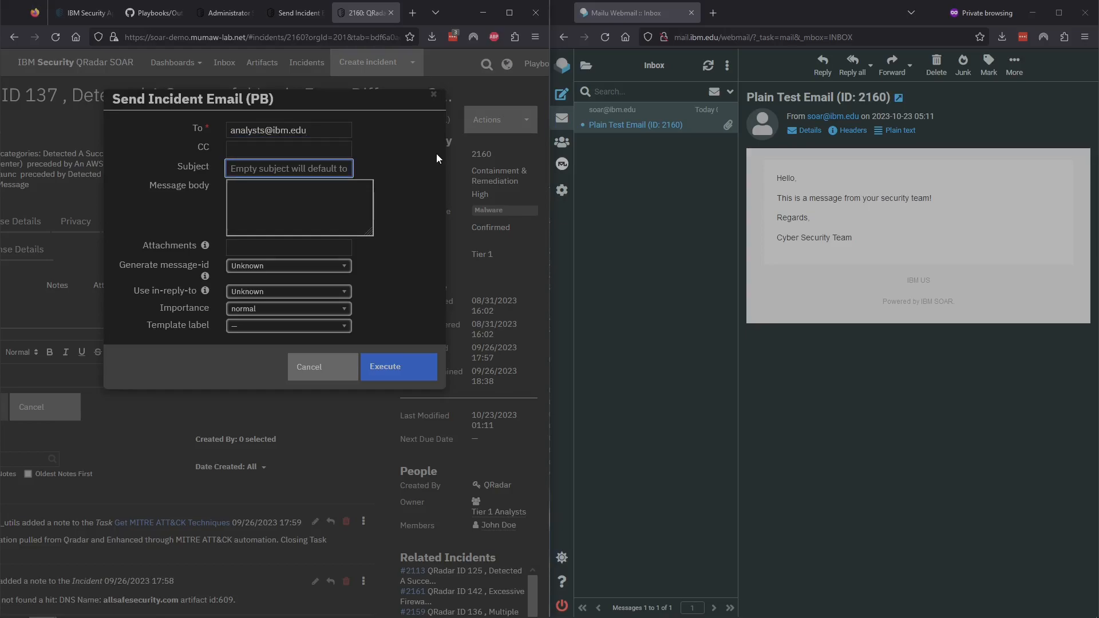
{"action": "type", "text": "Status Test Email"}
{"action": "left_click", "coordinate": [294, 327]}
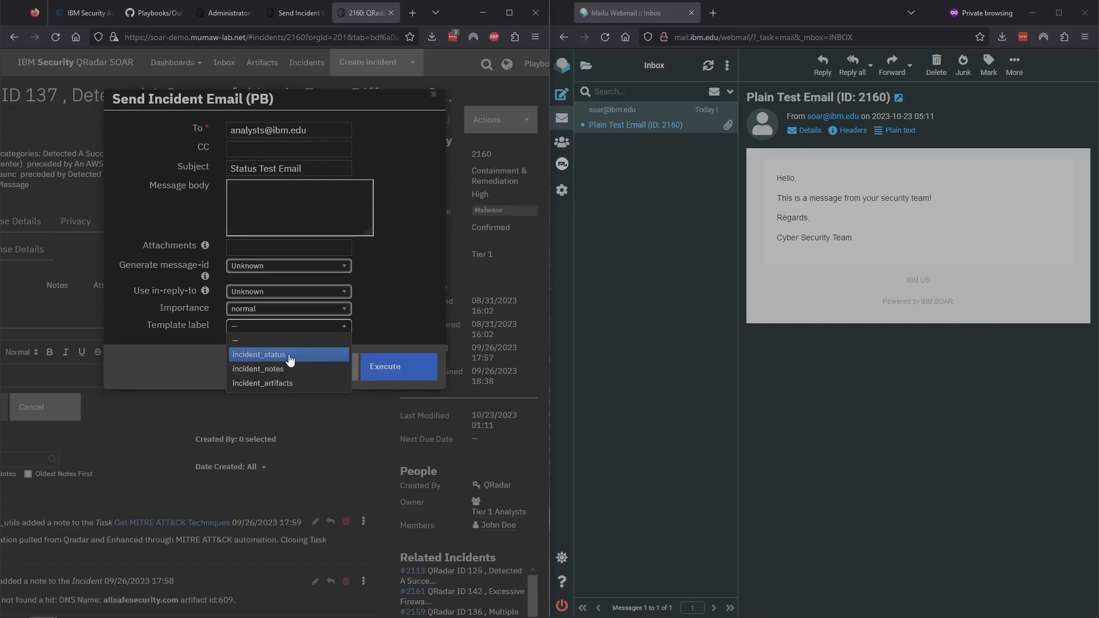
{"action": "left_click", "coordinate": [264, 357]}
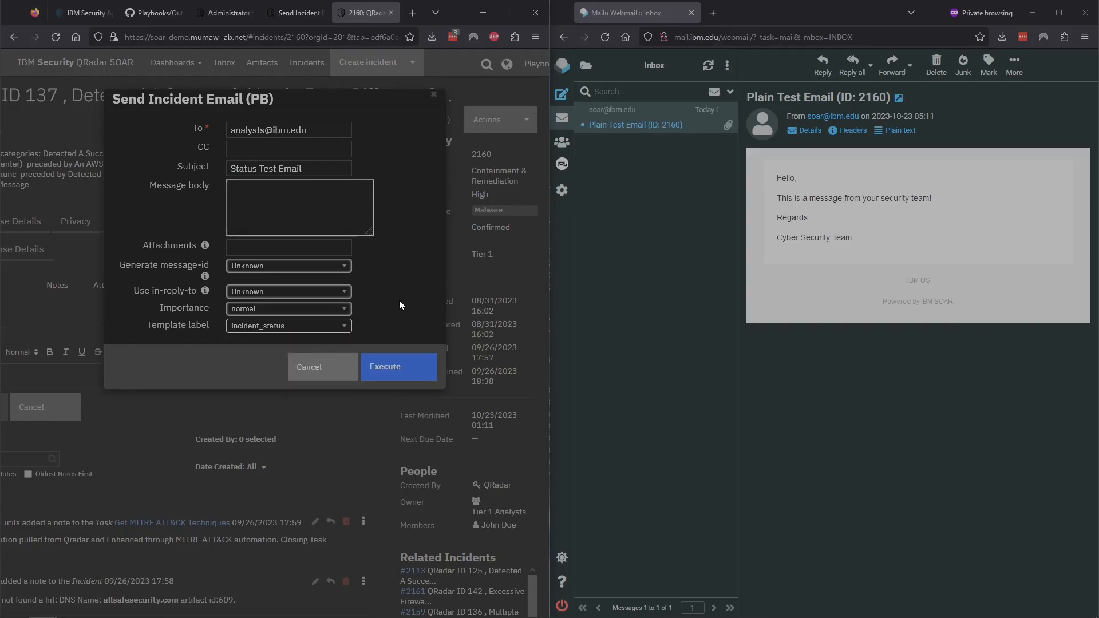
{"action": "left_click", "coordinate": [271, 266]}
{"action": "left_click", "coordinate": [257, 282]}
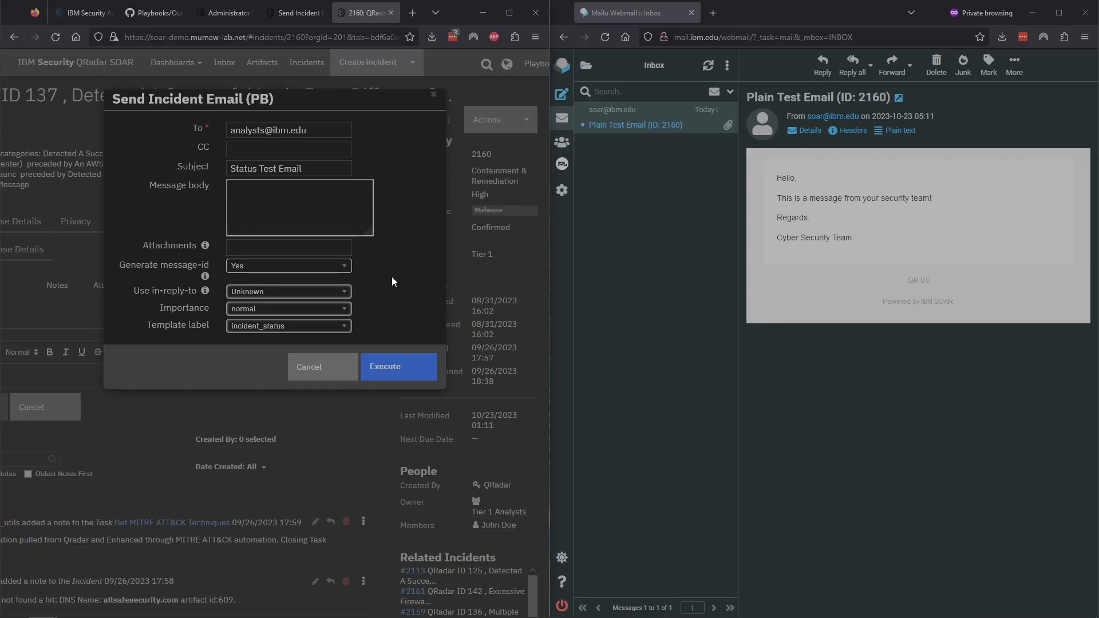
{"action": "left_click", "coordinate": [392, 368]}
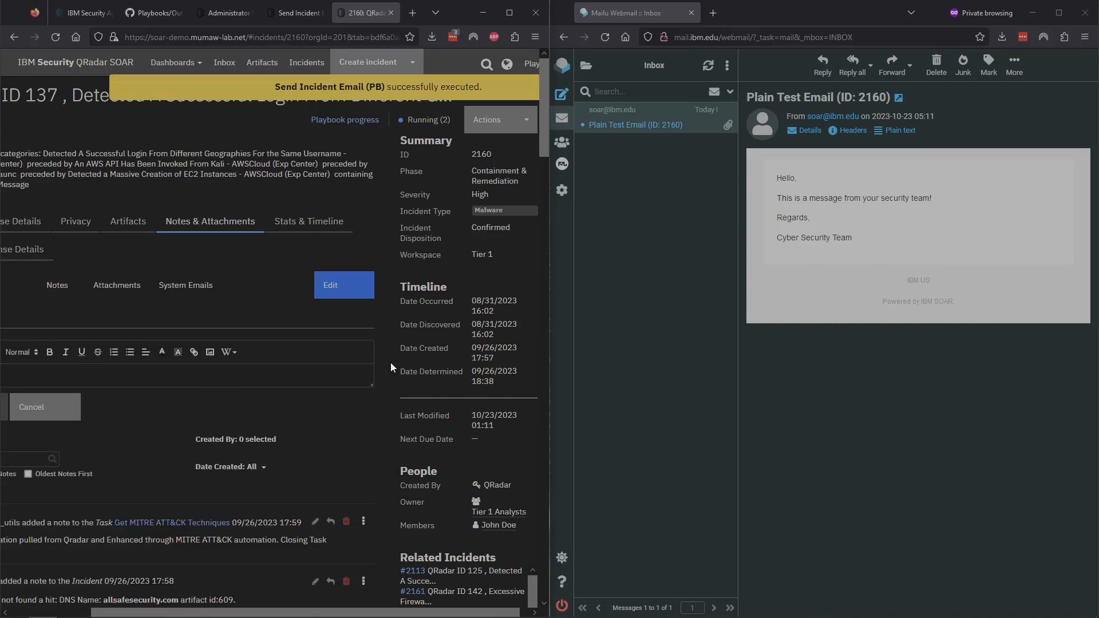
Step: Refresh the inbox, open the Status Test Email, and review its incident details
{"action": "left_click", "coordinate": [708, 66]}
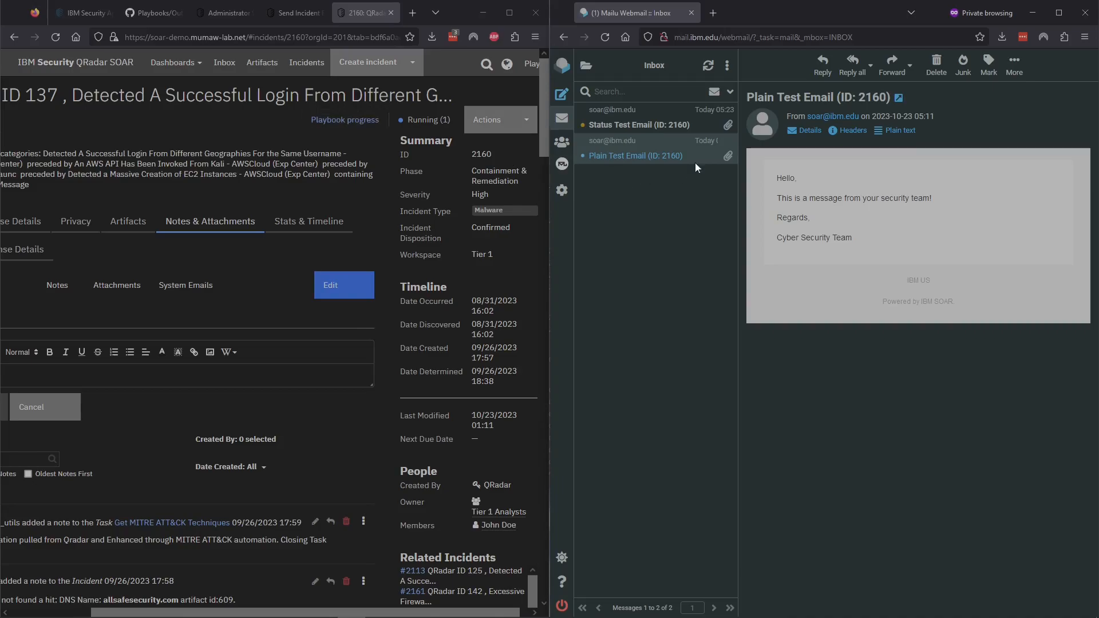
{"action": "left_click", "coordinate": [654, 122]}
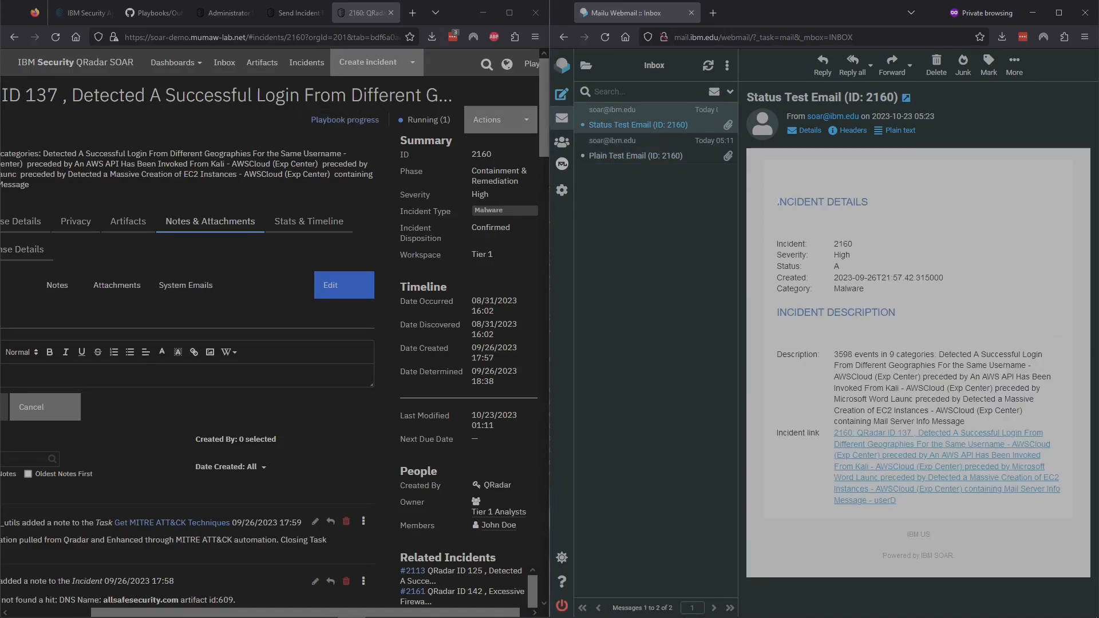
{"action": "left_click_drag", "start_coordinate": [812, 226], "coordinate": [914, 365]}
{"action": "left_click", "coordinate": [914, 365]}
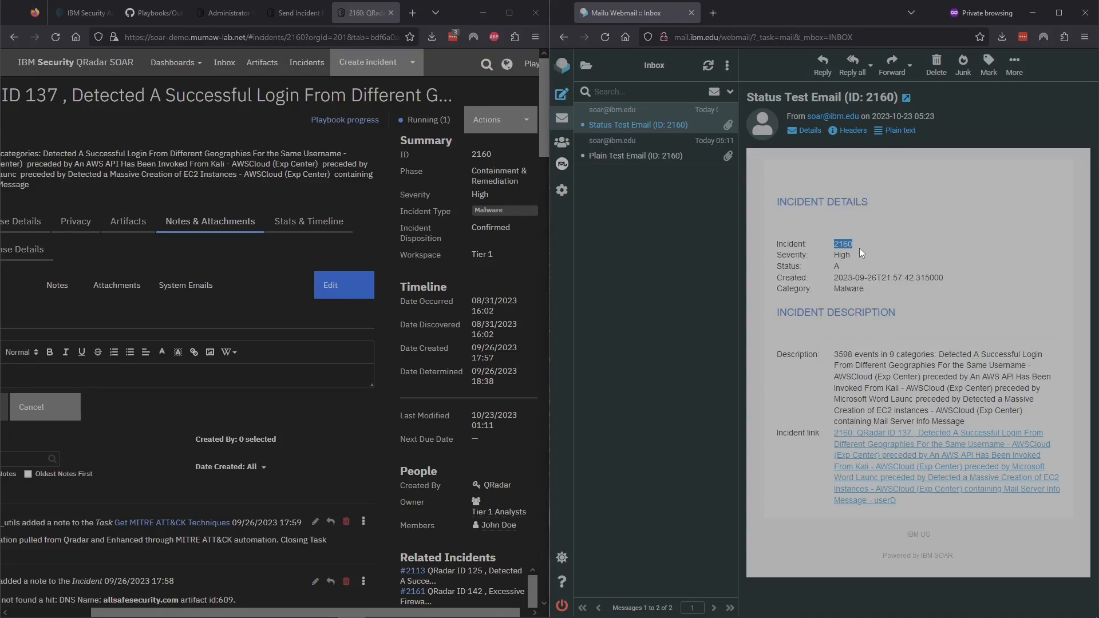
{"action": "left_click", "coordinate": [879, 277]}
Step: Run Send Incident Email (PB) to the analysts' address with subject 'Notes Test Email' and the incident_notes template
{"action": "left_click", "coordinate": [521, 127]}
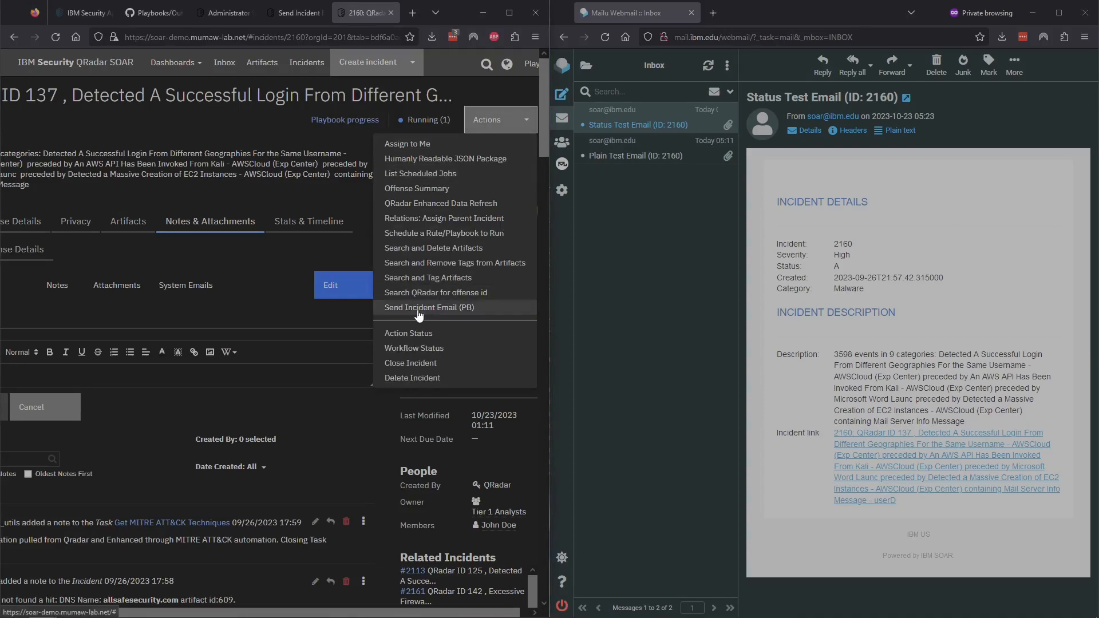
{"action": "left_click", "coordinate": [492, 307]}
{"action": "left_click", "coordinate": [262, 132]}
{"action": "left_click", "coordinate": [274, 169]}
{"action": "type", "text": "Notes Test Email"}
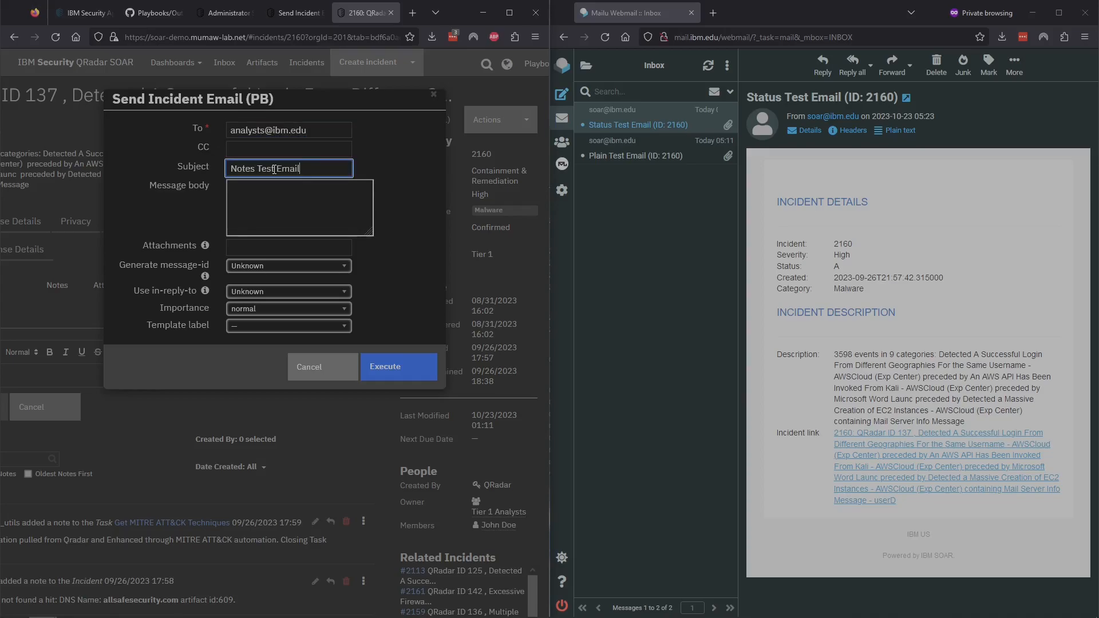
{"action": "left_click", "coordinate": [303, 327]}
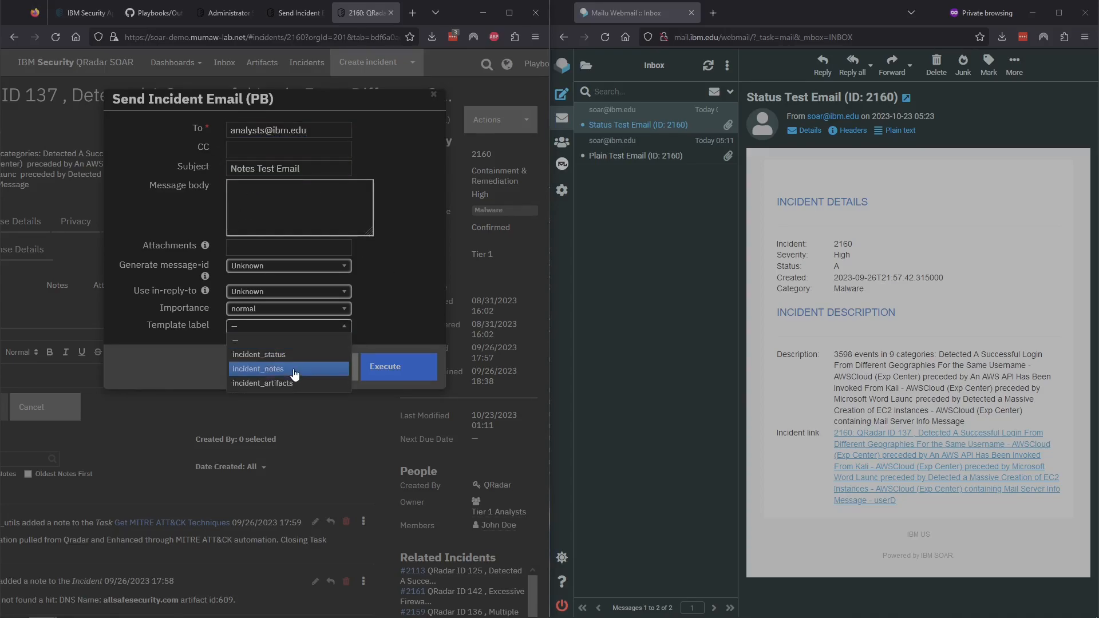
{"action": "left_click", "coordinate": [257, 371]}
{"action": "left_click", "coordinate": [320, 266]}
{"action": "left_click", "coordinate": [396, 369]}
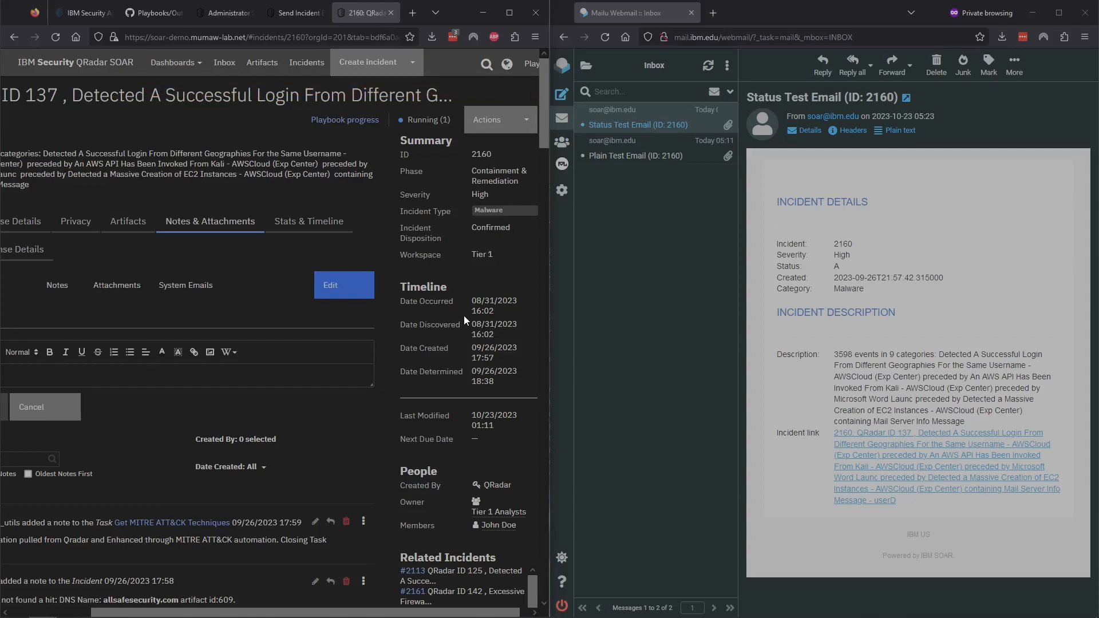
Step: Open the 'Notes Test Email (ID: 2160)' and review its ten VirusTotal note lines and incident link
{"action": "left_click", "coordinate": [627, 118]}
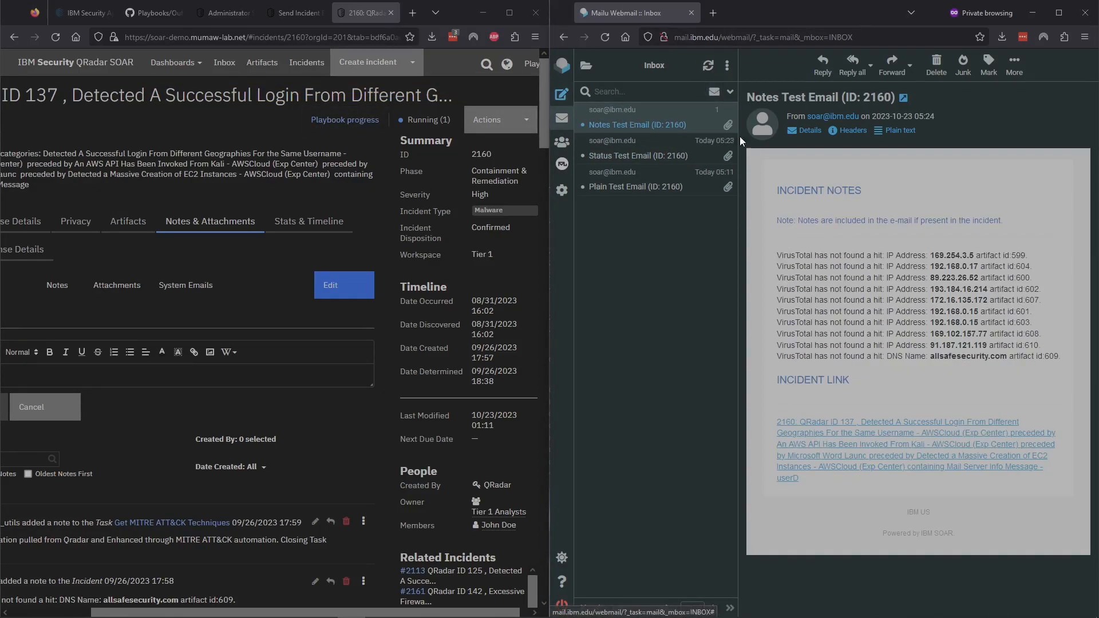
{"action": "left_click_drag", "start_coordinate": [779, 255], "coordinate": [1033, 371]}
{"action": "left_click", "coordinate": [1024, 371]}
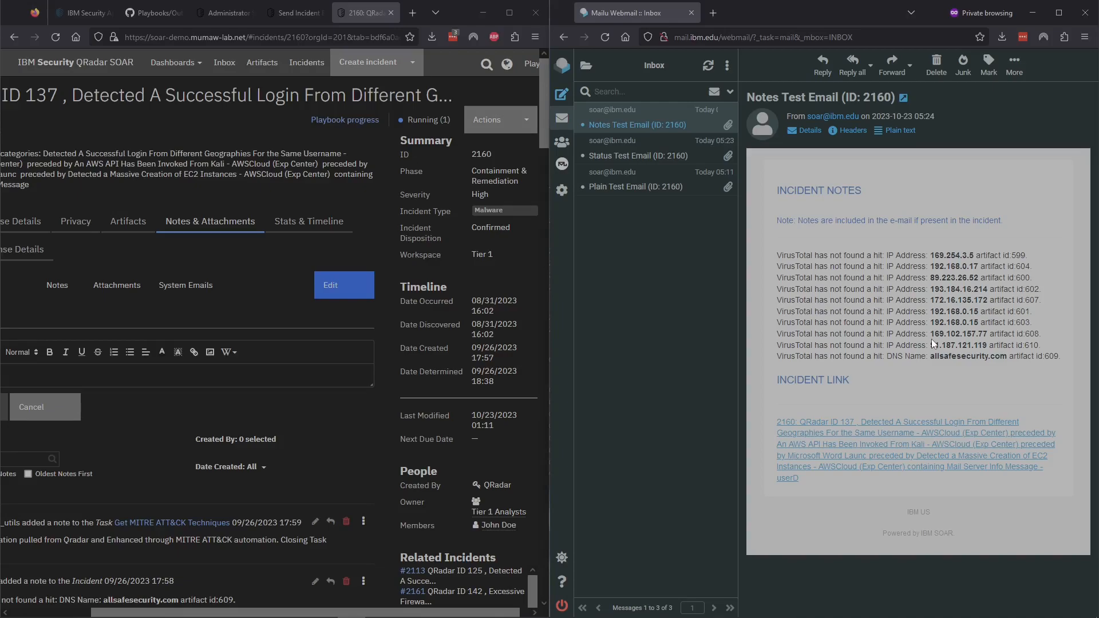
{"action": "scroll", "coordinate": [397, 410], "scroll_direction": "down", "scroll_amount": 5}
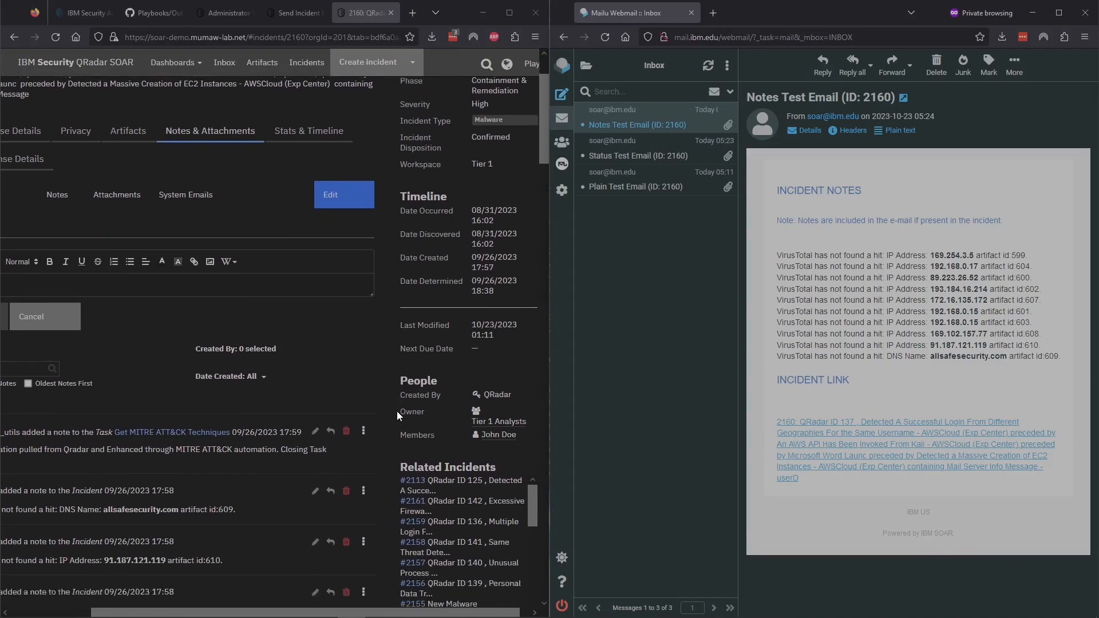
{"action": "left_click_drag", "start_coordinate": [321, 613], "coordinate": [255, 613]}
{"action": "scroll", "coordinate": [279, 397], "scroll_direction": "down", "scroll_amount": 4}
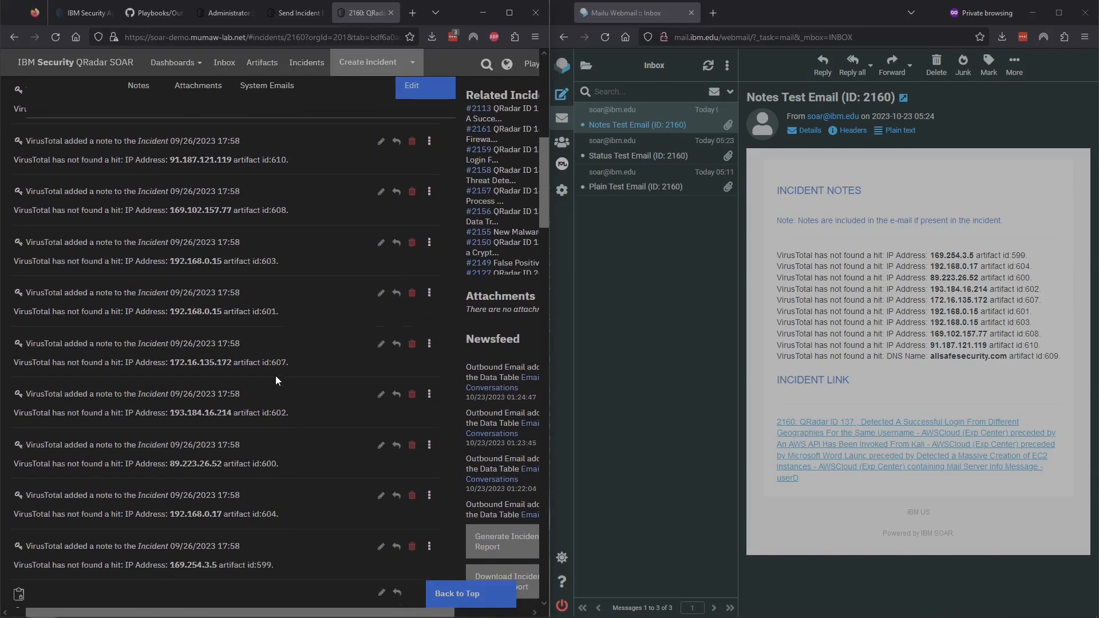
{"action": "scroll", "coordinate": [223, 521], "scroll_direction": "down", "scroll_amount": 1}
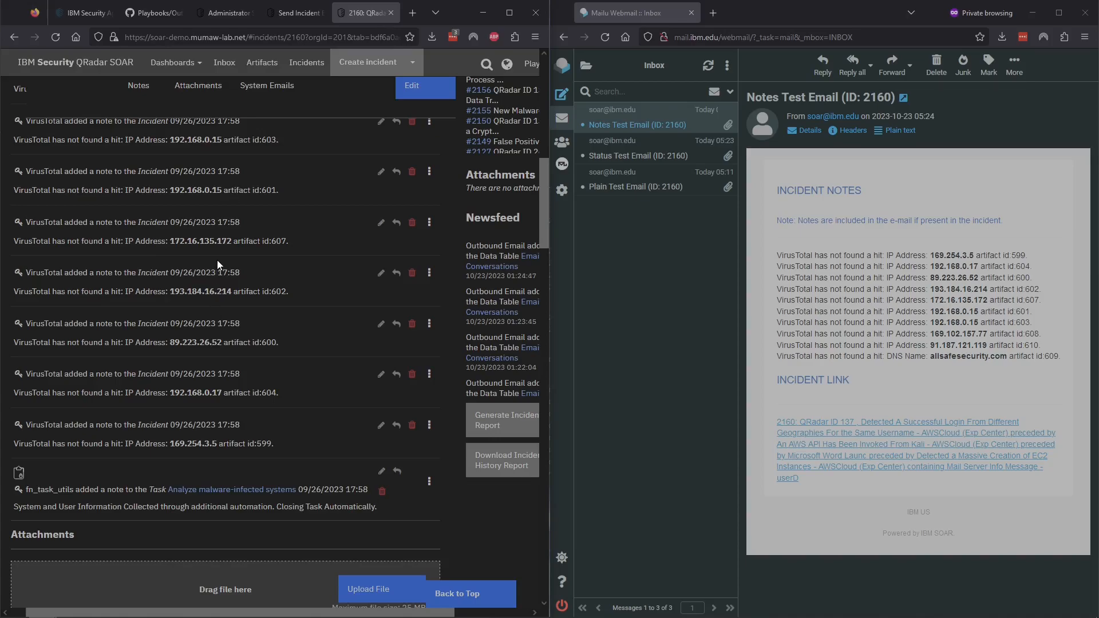
{"action": "scroll", "coordinate": [264, 349], "scroll_direction": "up", "scroll_amount": 1}
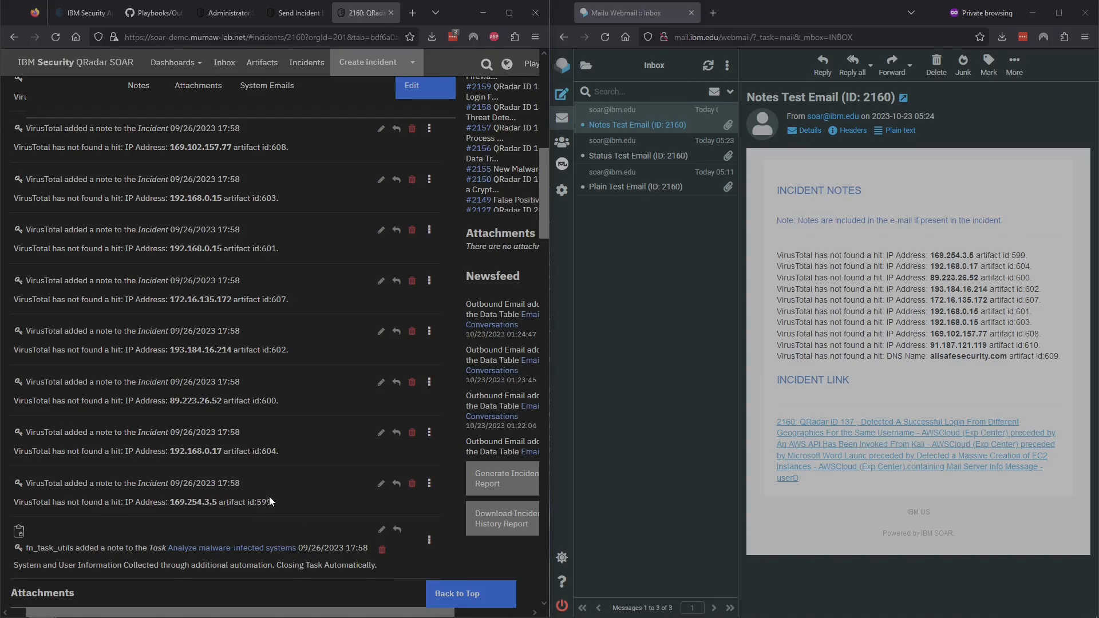
{"action": "scroll", "coordinate": [269, 495], "scroll_direction": "up", "scroll_amount": 10}
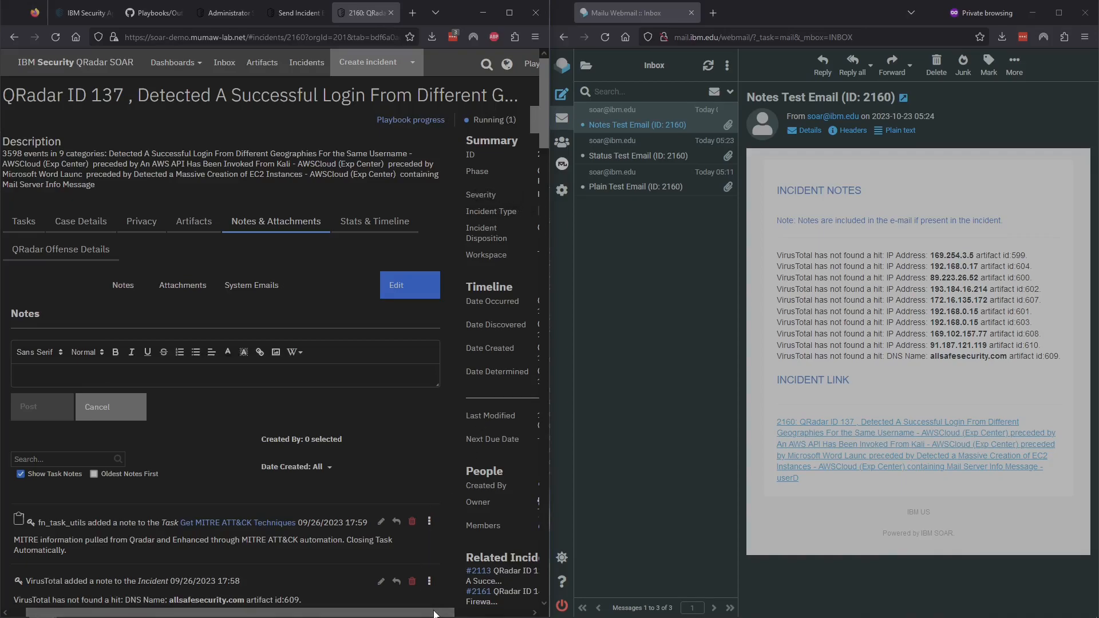
Step: Send 'Artifact Test Email' to the analysts with the incident_artifacts template, then open it in webmail
{"action": "left_click_drag", "start_coordinate": [433, 613], "coordinate": [505, 614]}
{"action": "left_click", "coordinate": [484, 120]}
{"action": "left_click", "coordinate": [492, 287]}
{"action": "left_click", "coordinate": [278, 130]}
{"action": "key", "text": "Tab"}
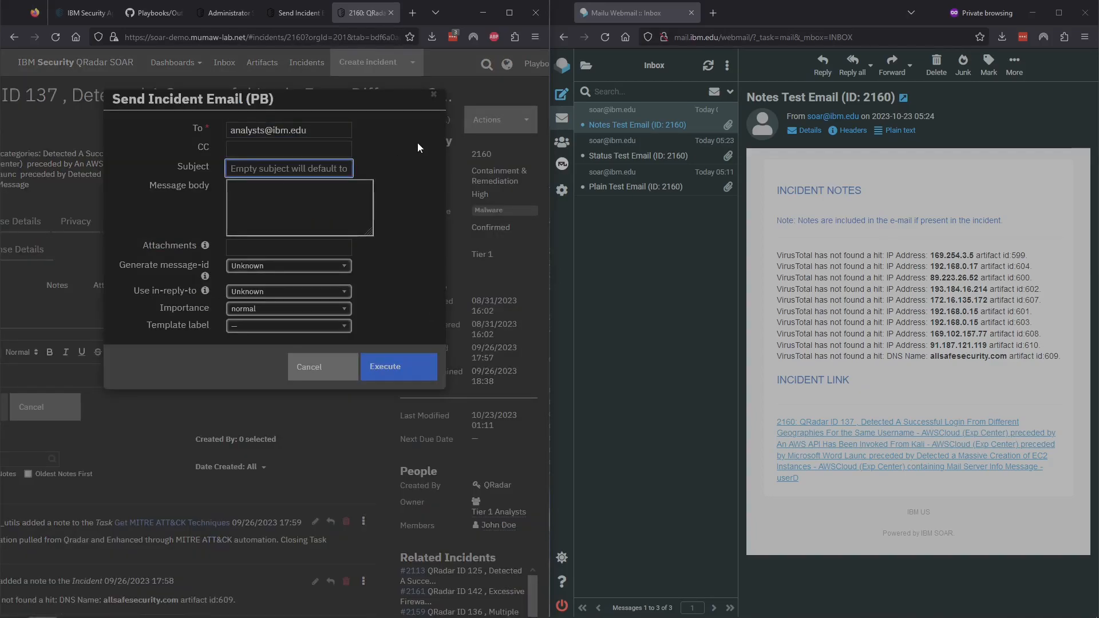
{"action": "type", "text": "Artifact Test Email"}
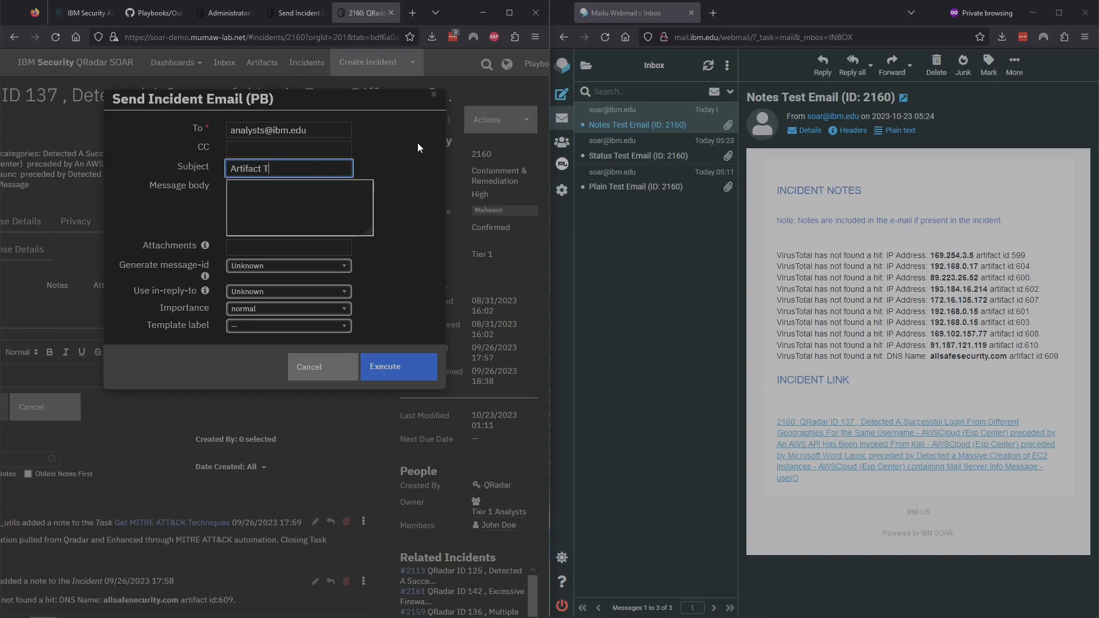
{"action": "left_click", "coordinate": [289, 325]}
{"action": "left_click", "coordinate": [269, 370]}
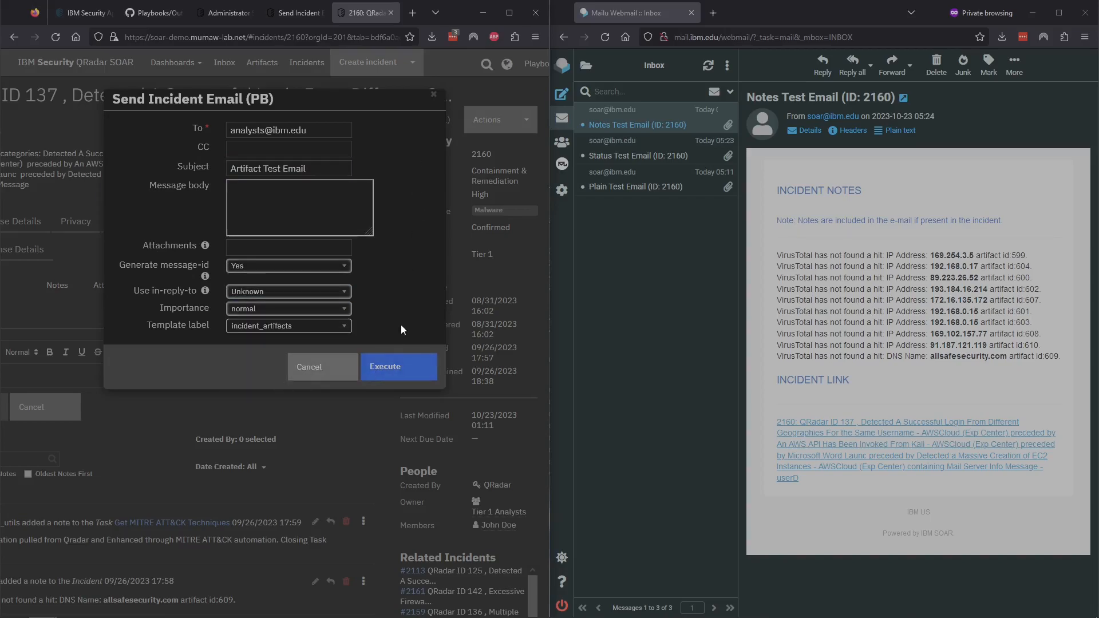
{"action": "left_click", "coordinate": [400, 366]}
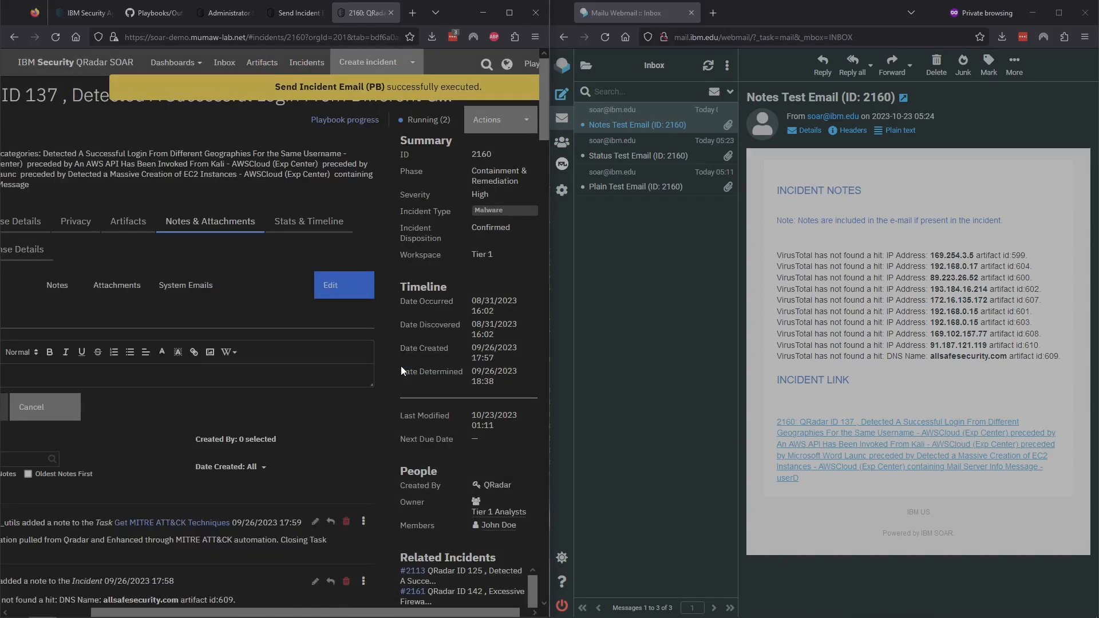
{"action": "left_click", "coordinate": [619, 125]}
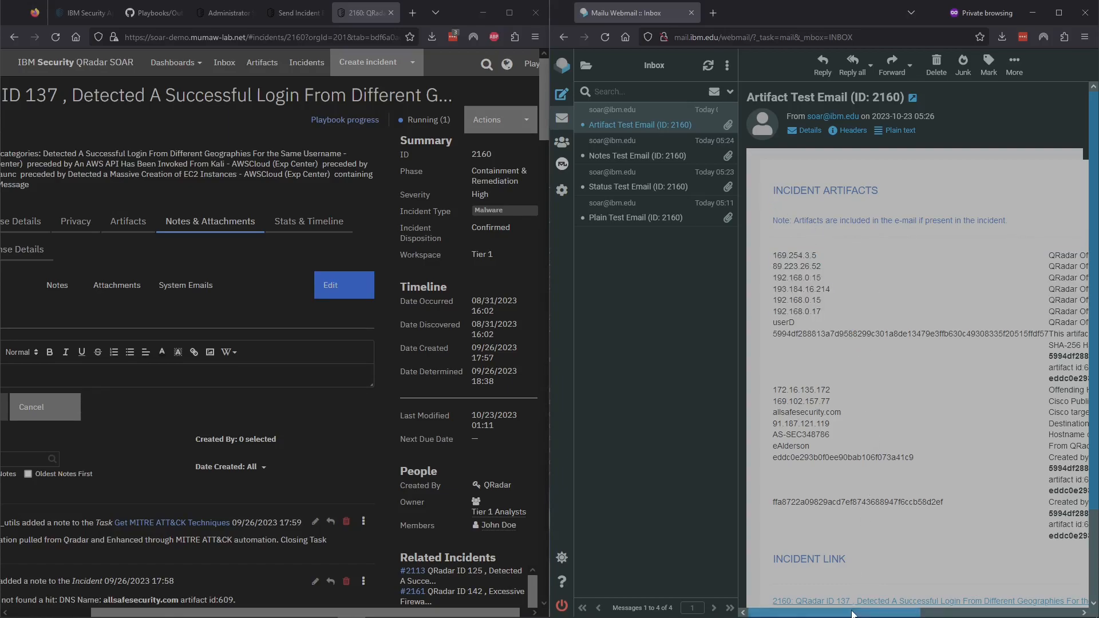
Step: Scroll the Artifact Test Email to review its IP addresses, domain, hashes and usernames
{"action": "mouse_move", "coordinate": [851, 614]}
{"action": "left_mouse_down"}
{"action": "mouse_move", "coordinate": [964, 612]}
{"action": "mouse_move", "coordinate": [868, 613]}
{"action": "left_mouse_up"}
{"action": "scroll", "coordinate": [840, 482], "scroll_direction": "down", "scroll_amount": 3}
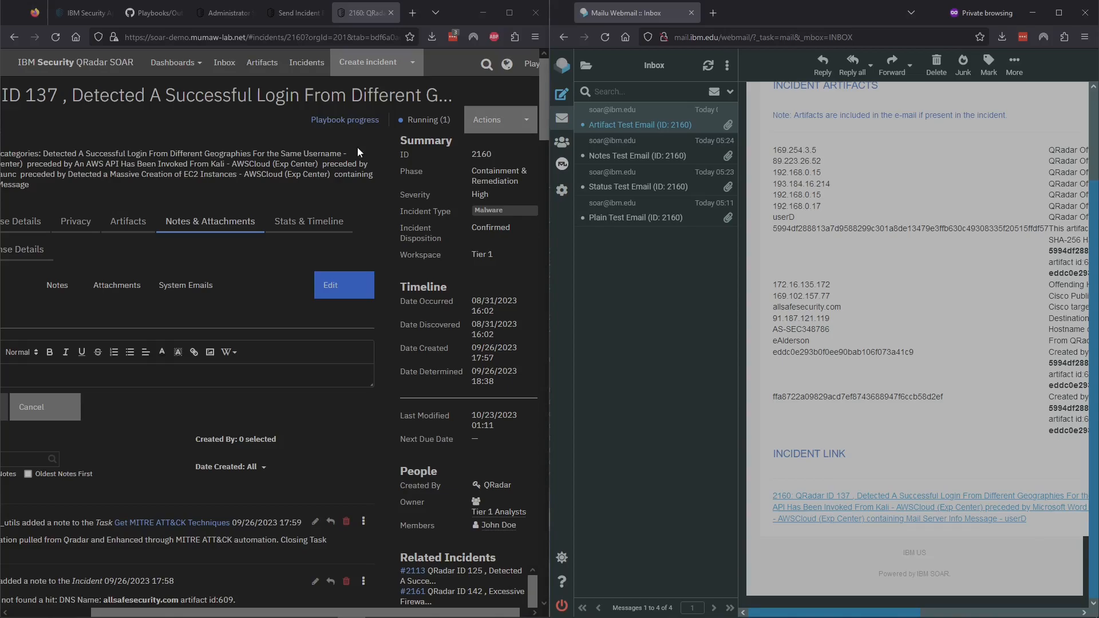
Step: Switch to example_incident_artifacts_email.jinja and highlight the get_artifact macro on lines 305–314
{"action": "left_click", "coordinate": [150, 18]}
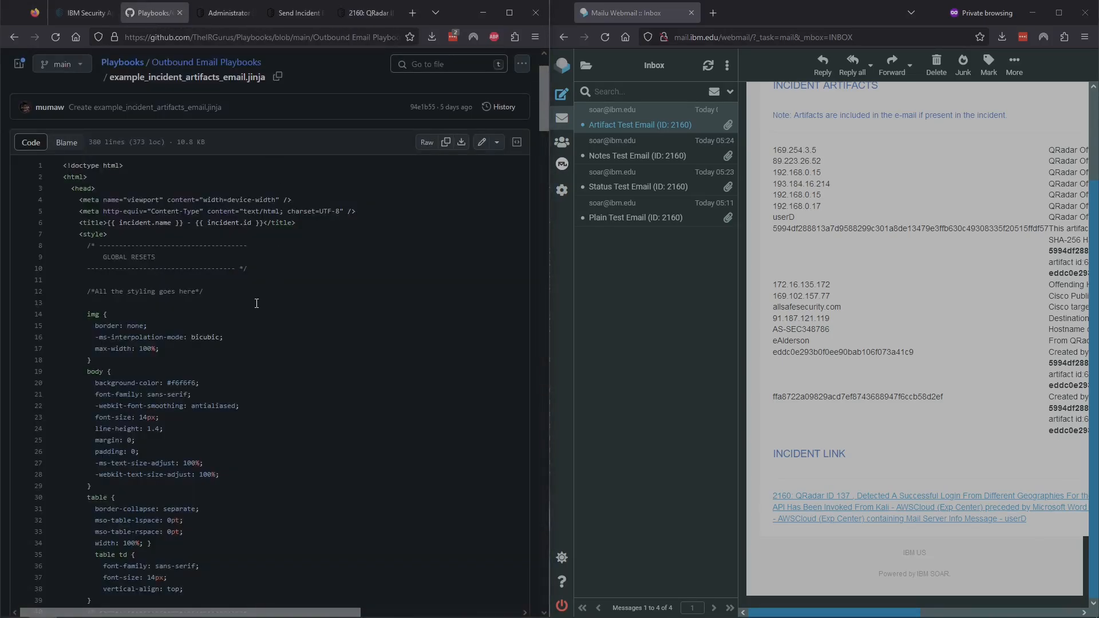
{"action": "scroll", "coordinate": [260, 297], "scroll_direction": "down", "scroll_amount": 20}
{"action": "scroll", "coordinate": [256, 303], "scroll_direction": "down", "scroll_amount": 20}
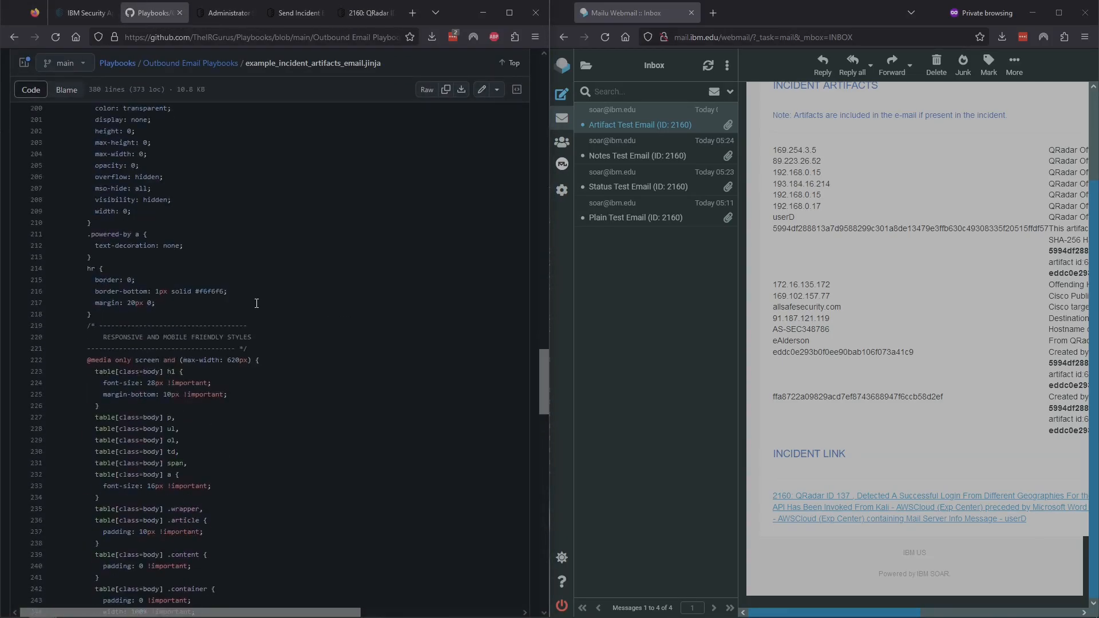
{"action": "scroll", "coordinate": [257, 304], "scroll_direction": "down", "scroll_amount": 6}
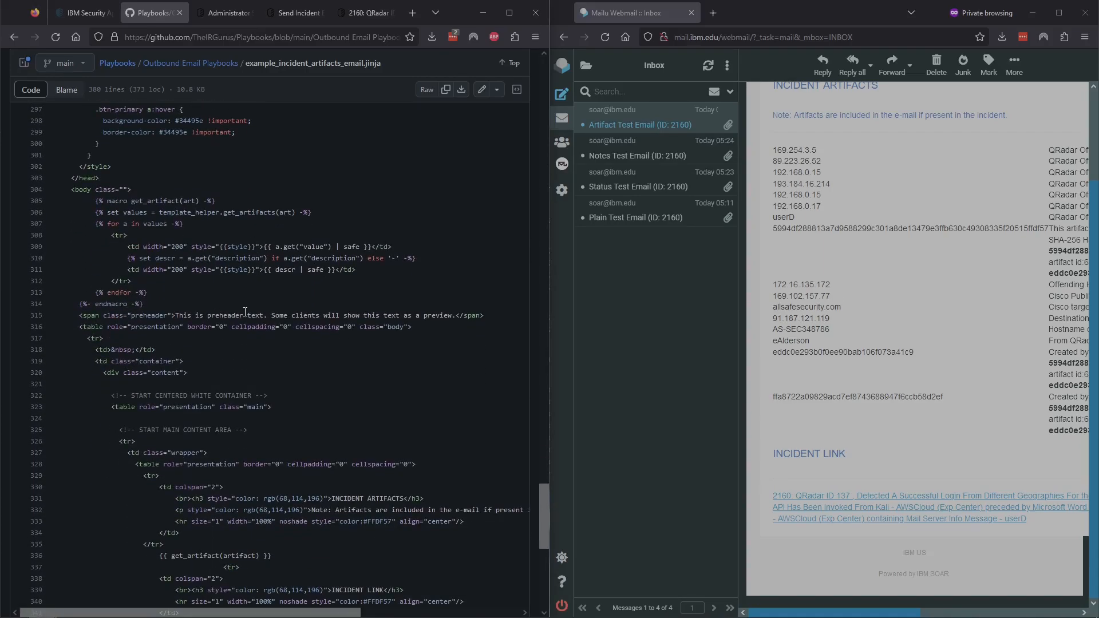
{"action": "left_click_drag", "start_coordinate": [144, 304], "coordinate": [98, 202]}
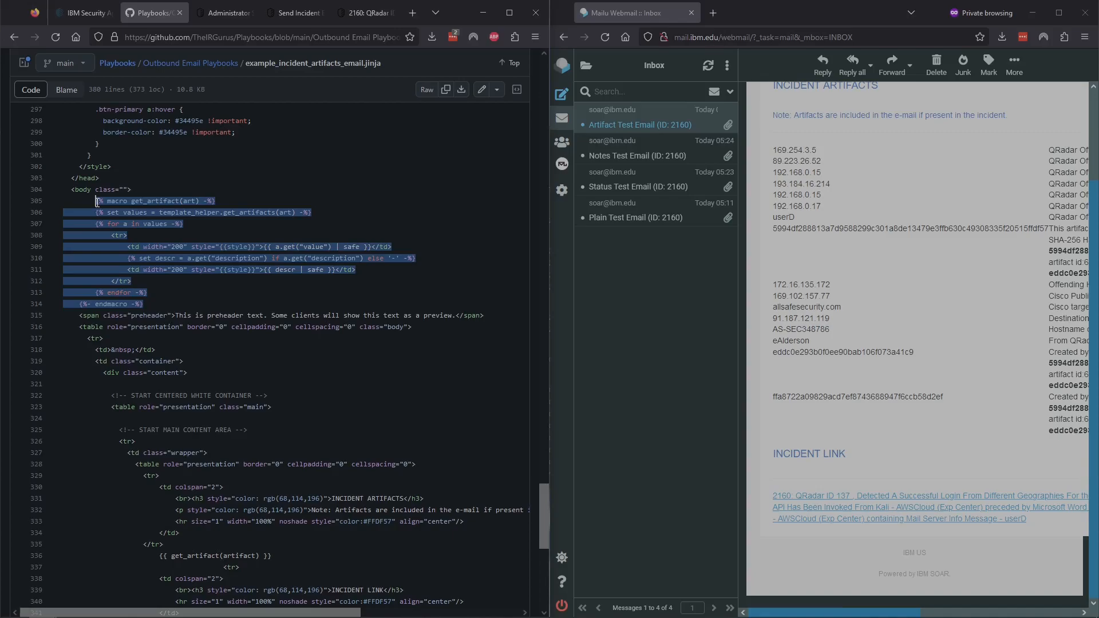
{"action": "left_click", "coordinate": [152, 308]}
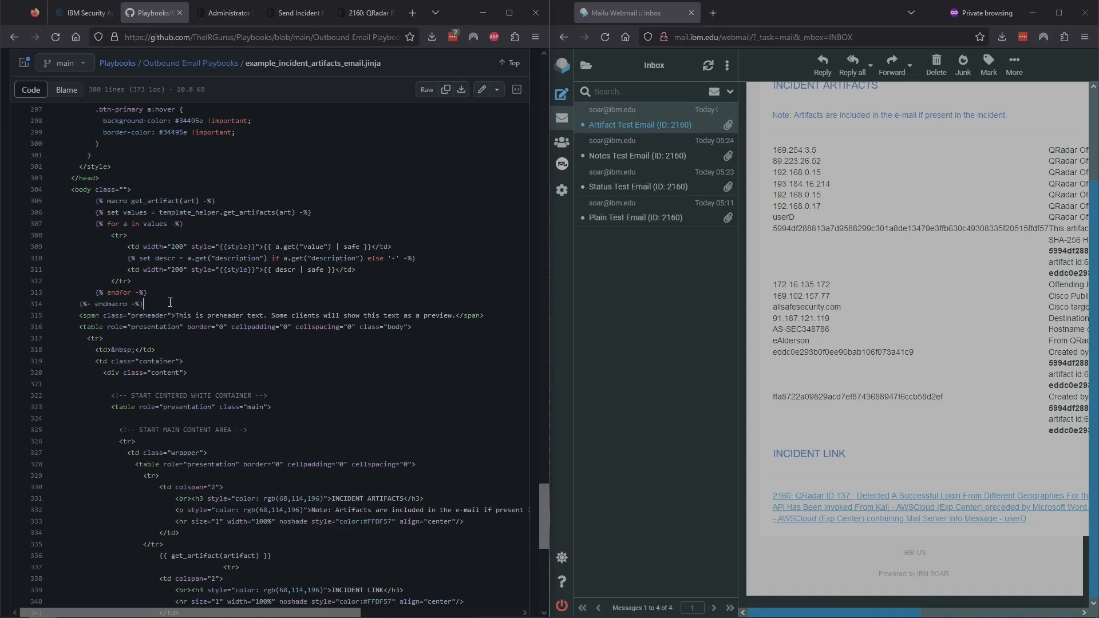
{"action": "scroll", "coordinate": [170, 302], "scroll_direction": "down", "scroll_amount": 3}
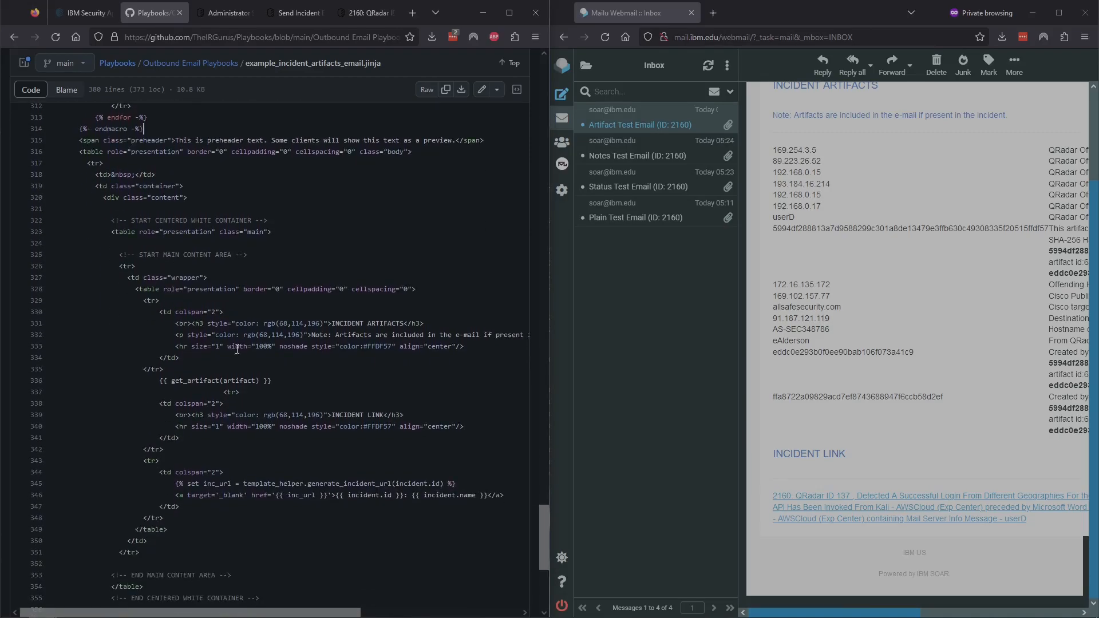
Step: Highlight the {{ get_artifact(artifact) }} call on line 336 under the INCIDENT ARTIFACTS heading
{"action": "left_click_drag", "start_coordinate": [273, 381], "coordinate": [163, 380]}
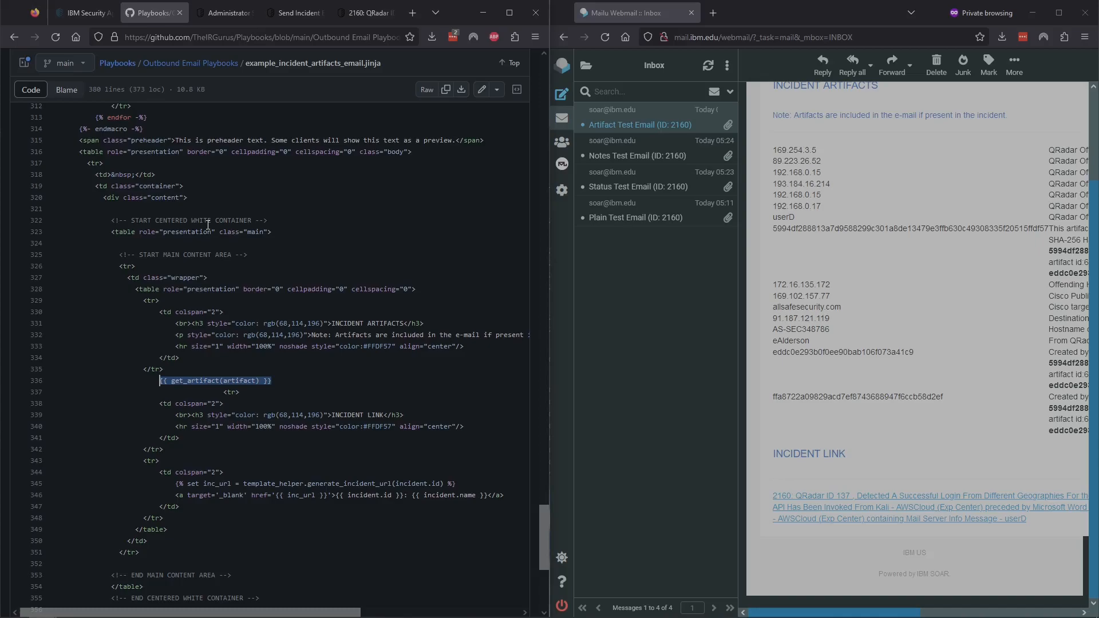
{"action": "left_click", "coordinate": [342, 298]}
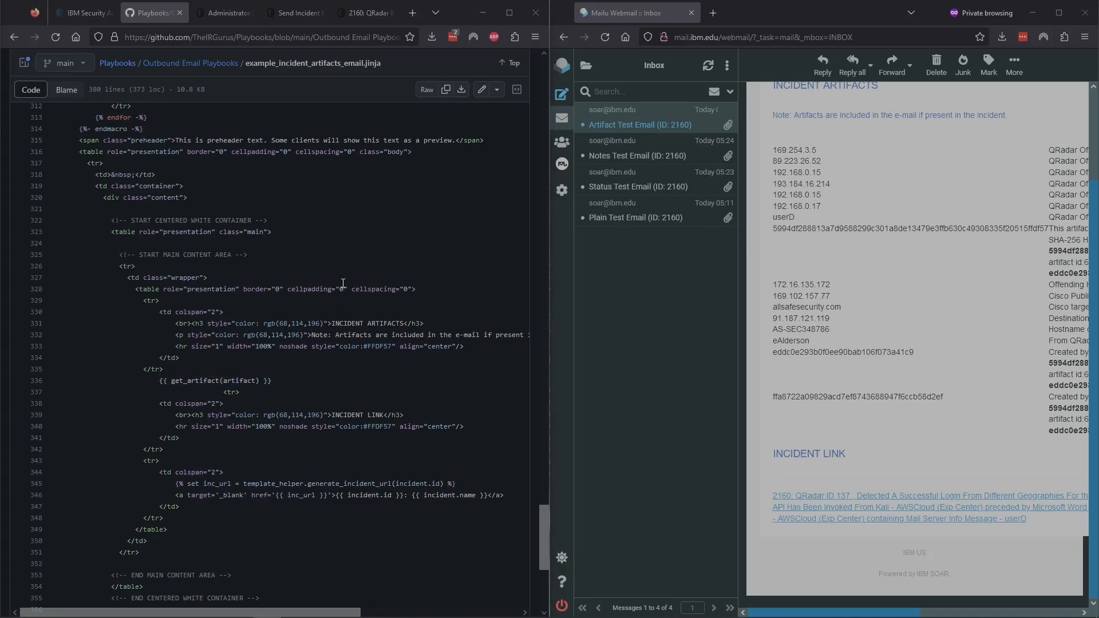
{"action": "left_click_drag", "start_coordinate": [272, 381], "coordinate": [161, 383]}
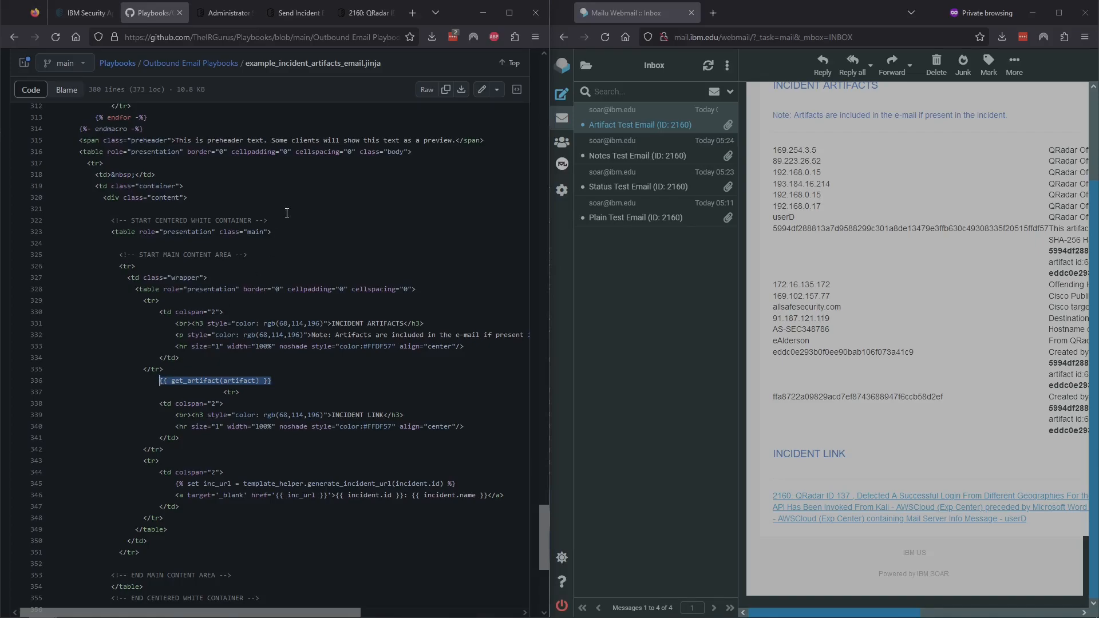